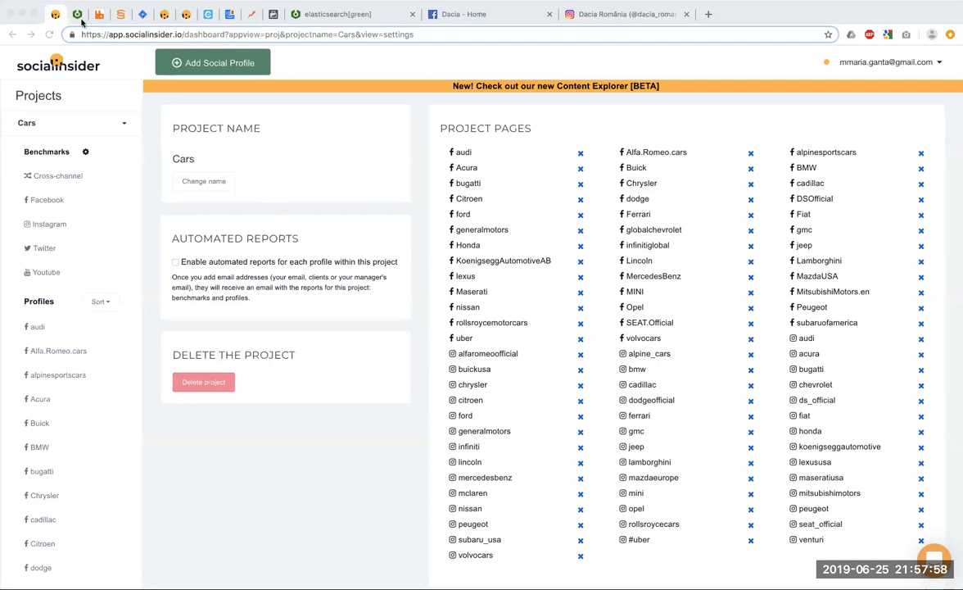
Close the elasticsearch tab and the Socialinsider project settings tab in the crowded browser window
click(389, 18)
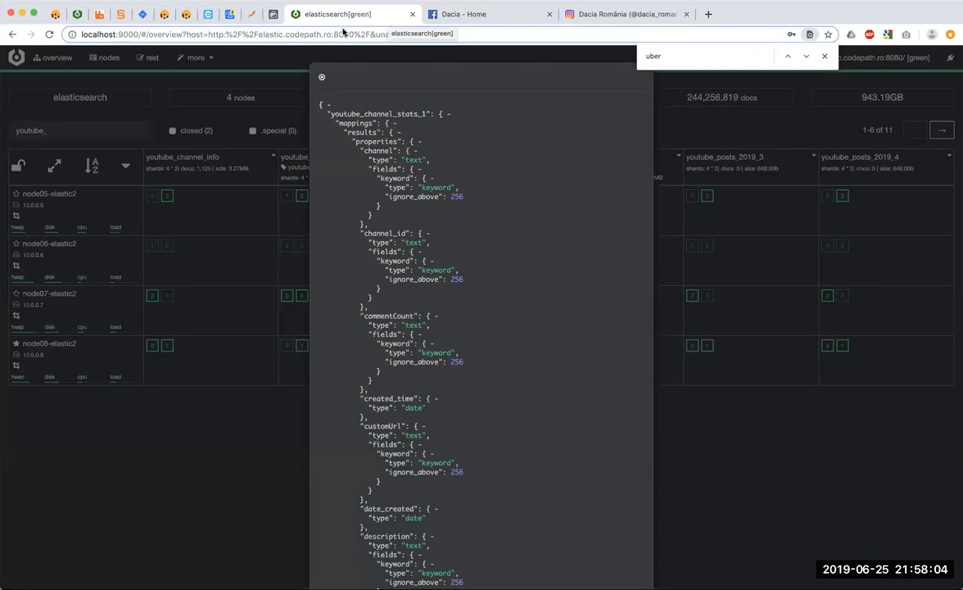
key(super+w)
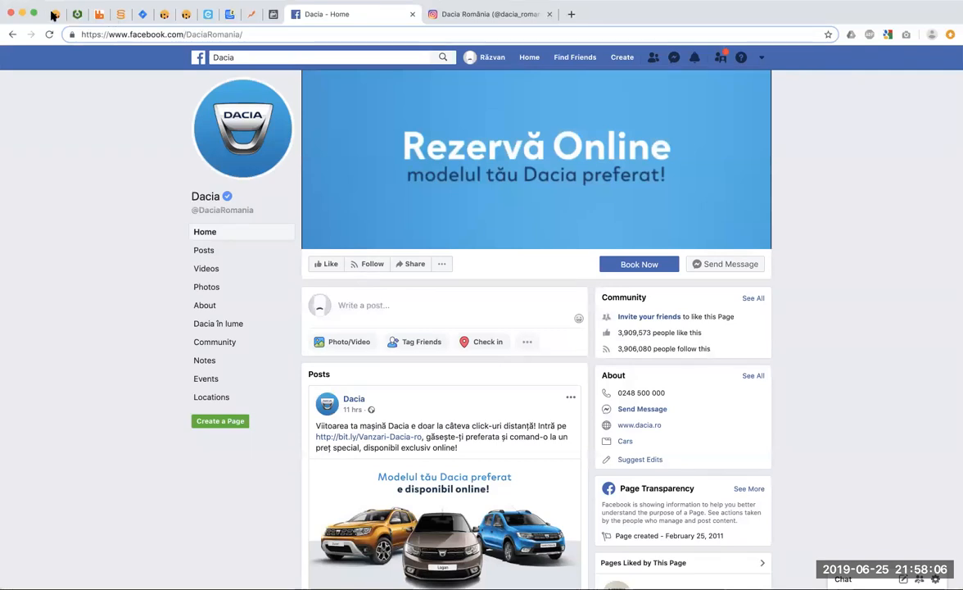
click(54, 15)
key(super+w)
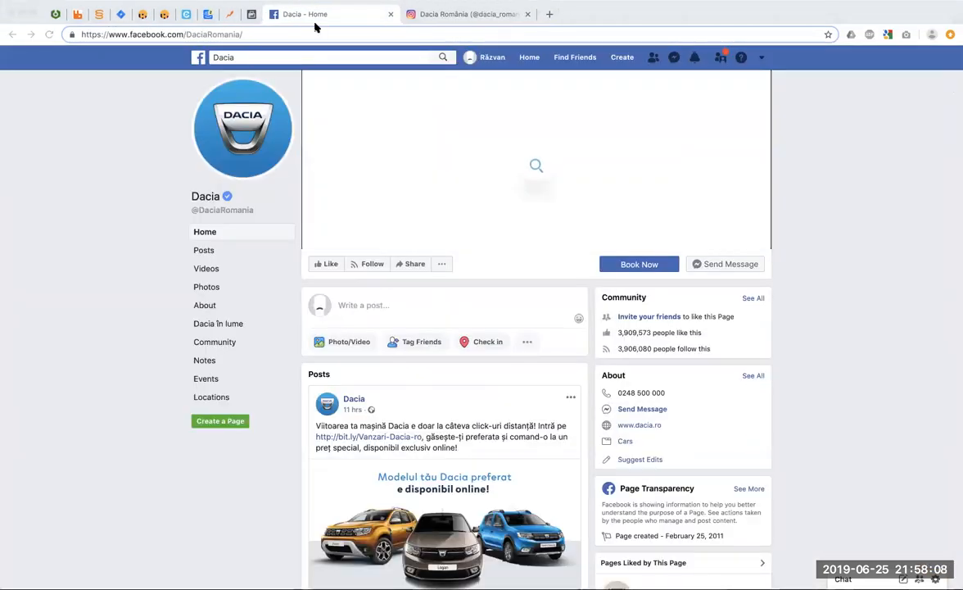
Remove the Dacia Facebook and Instagram pages from this browser window, clearing each page's address before closing its tab
key(super+w)
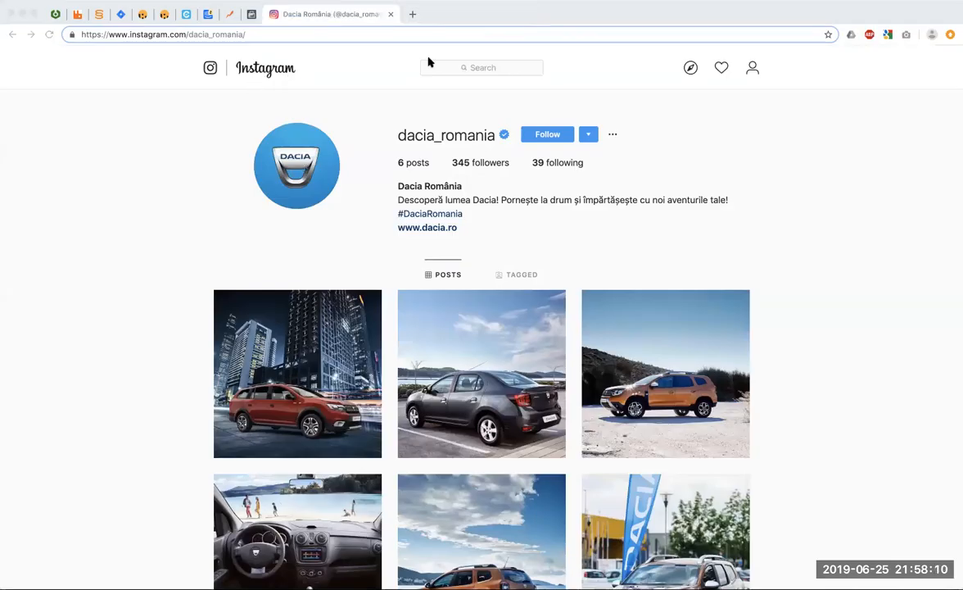
key(super+shift+t)
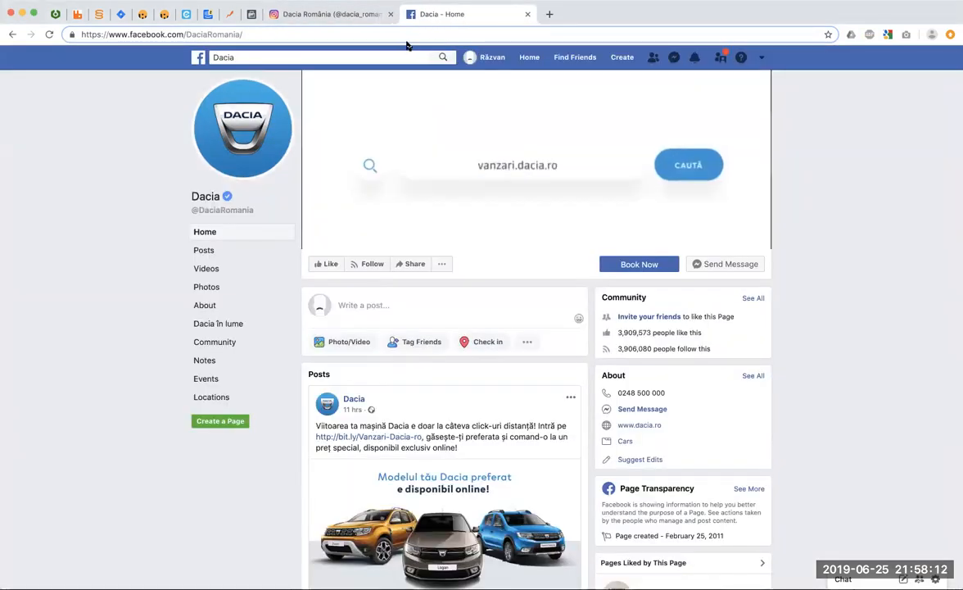
click(415, 33)
key(BackSpace)
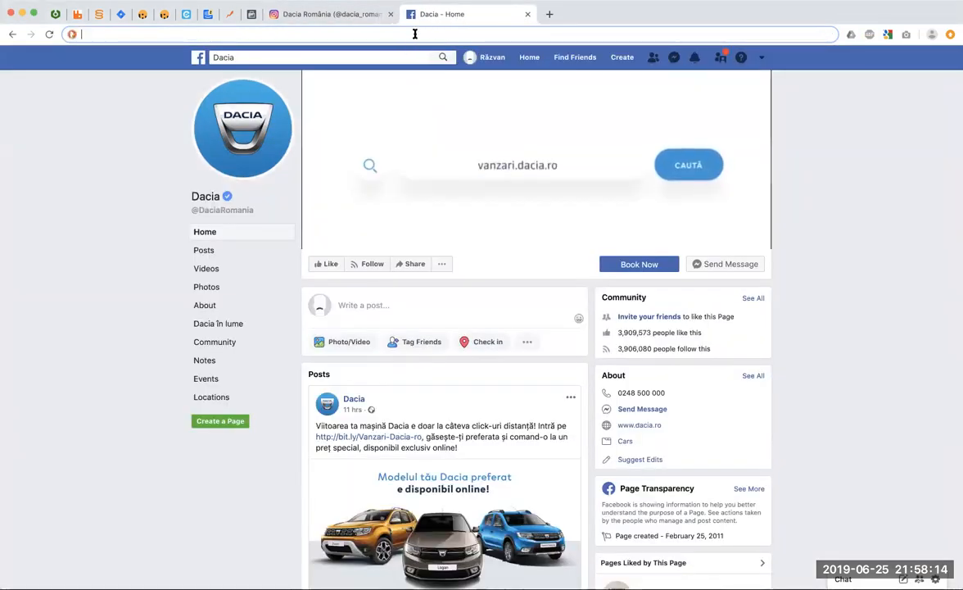
key(super+w)
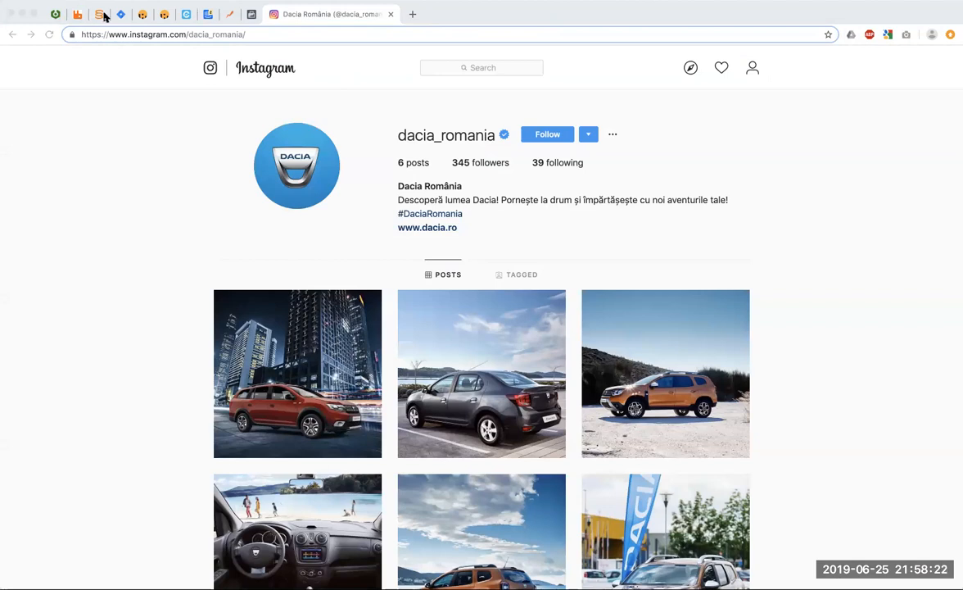
click(282, 33)
key(BackSpace)
key(super+w)
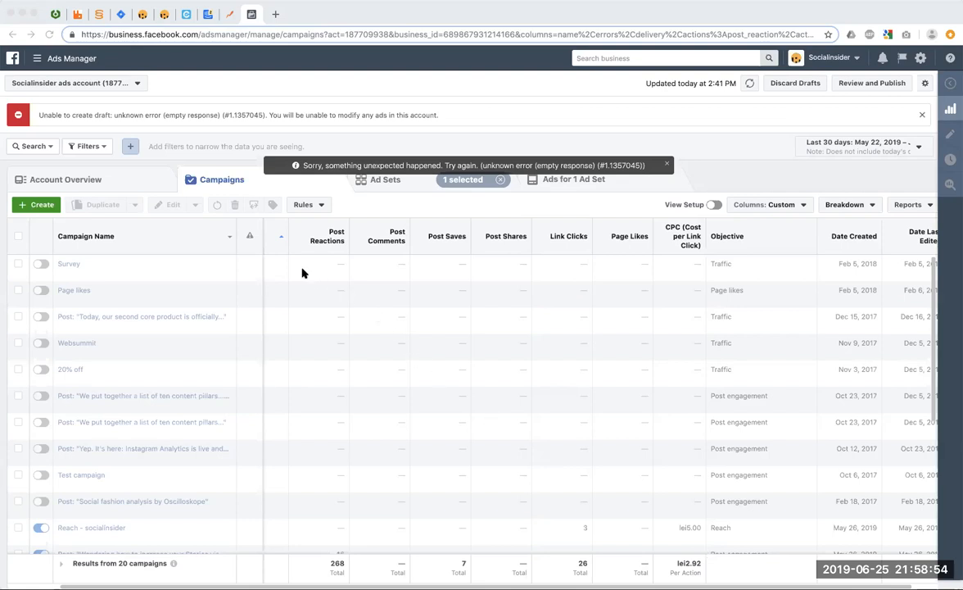
Switch to the browser window that holds the Socialinsider Cars project settings and the two Dacia pages
key(super+Tab)
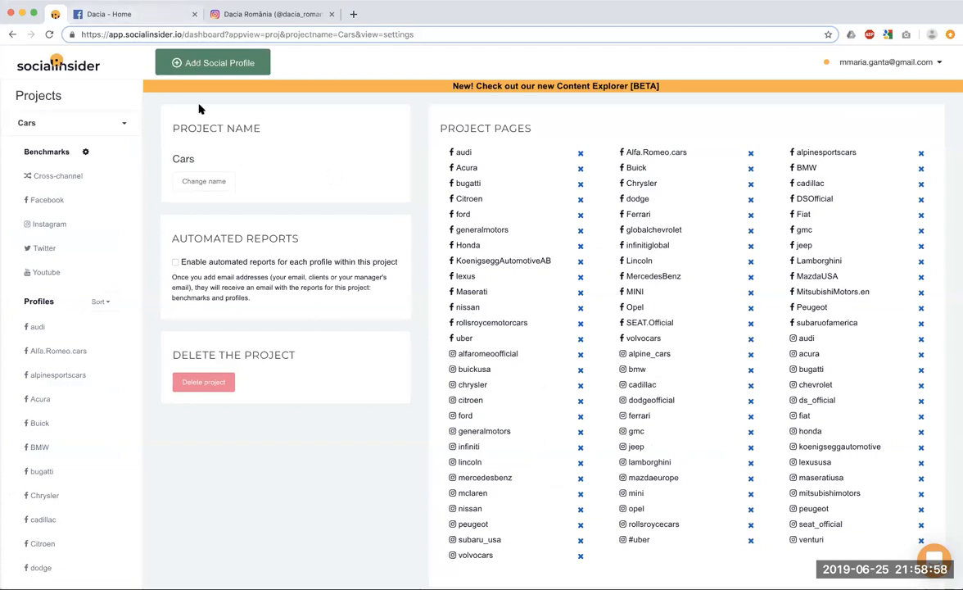
key(super+Tab)
key(super+Tab)
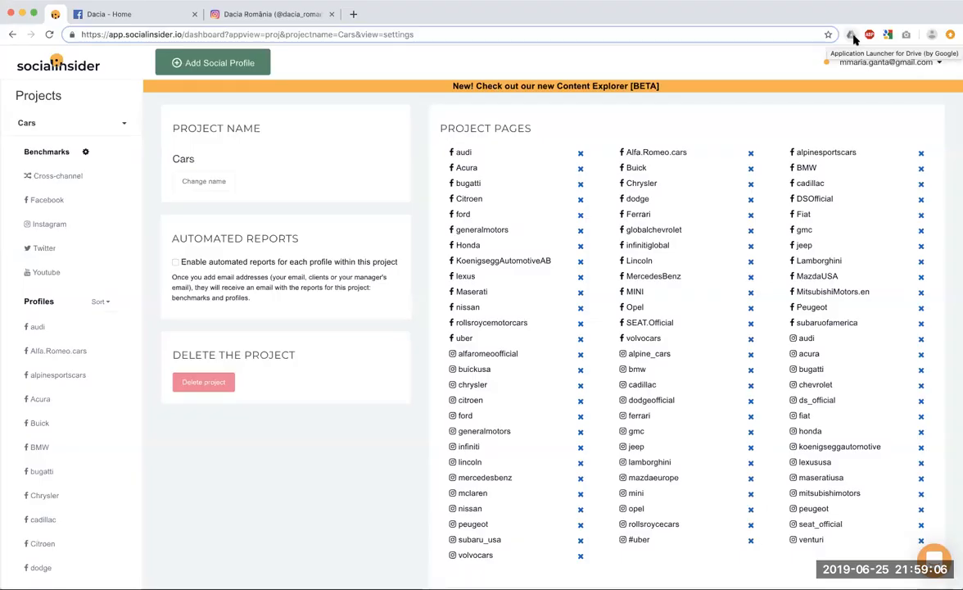
key(super+Tab)
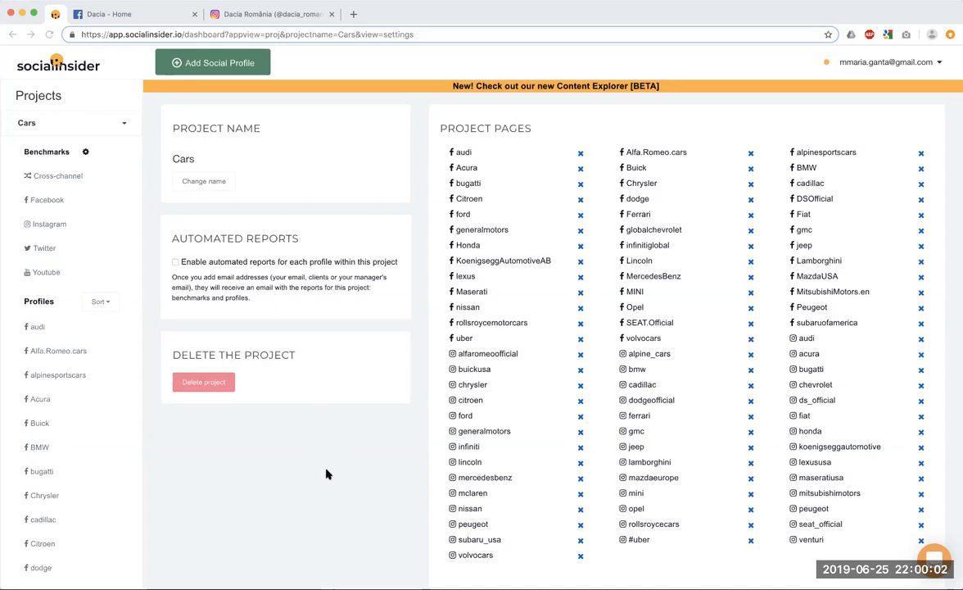
click(500, 484)
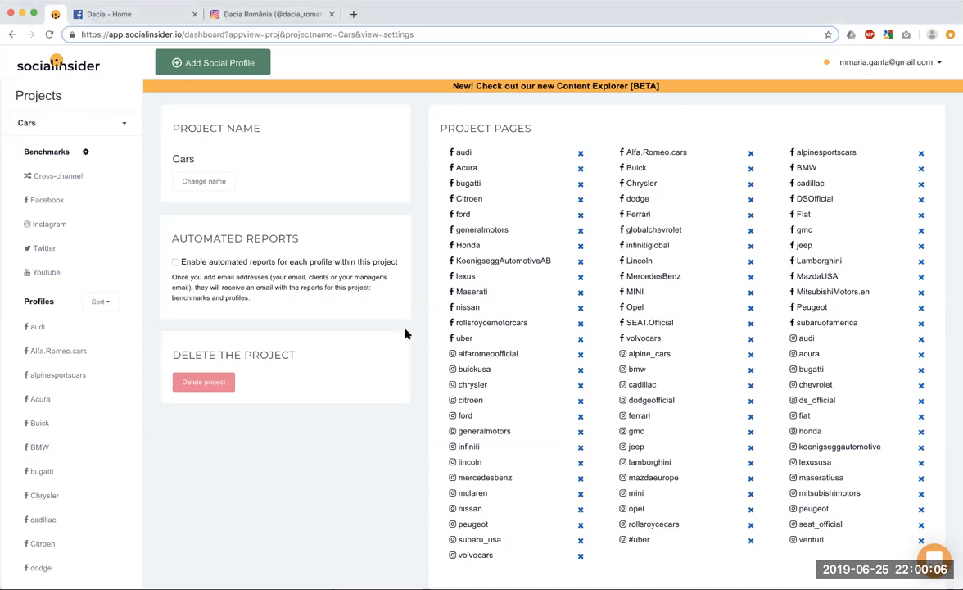
View the stats of the audi and Alfa.Romeo.cars Facebook profiles and look through the Cars project's full profile list
click(36, 327)
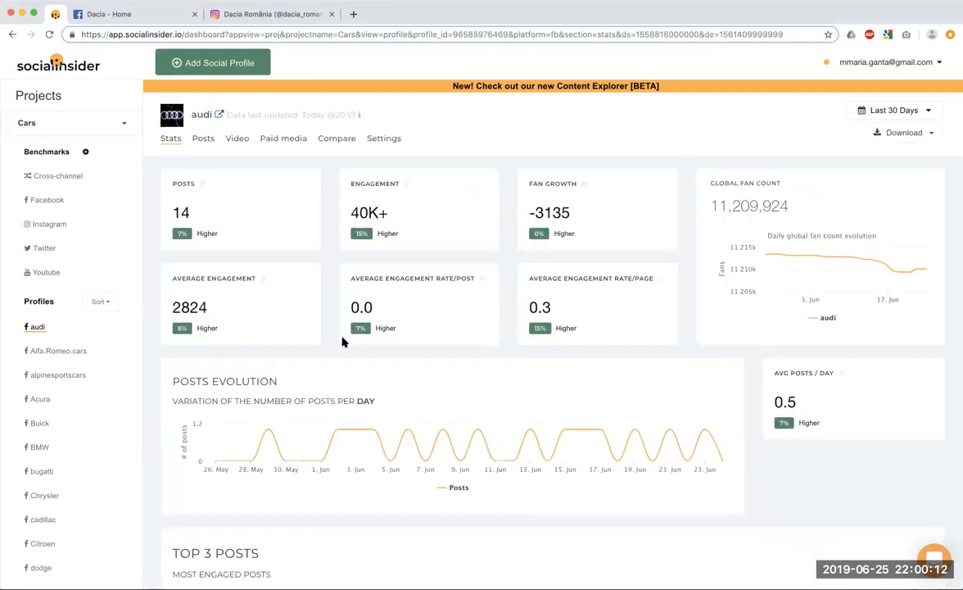
click(70, 354)
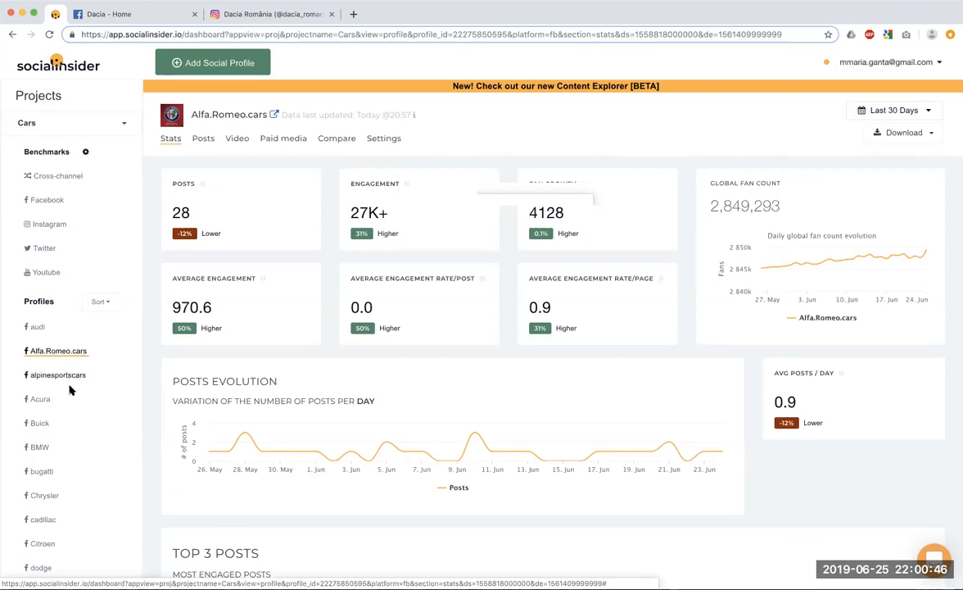
scroll(70, 390, down, 5)
scroll(69, 390, down, 15)
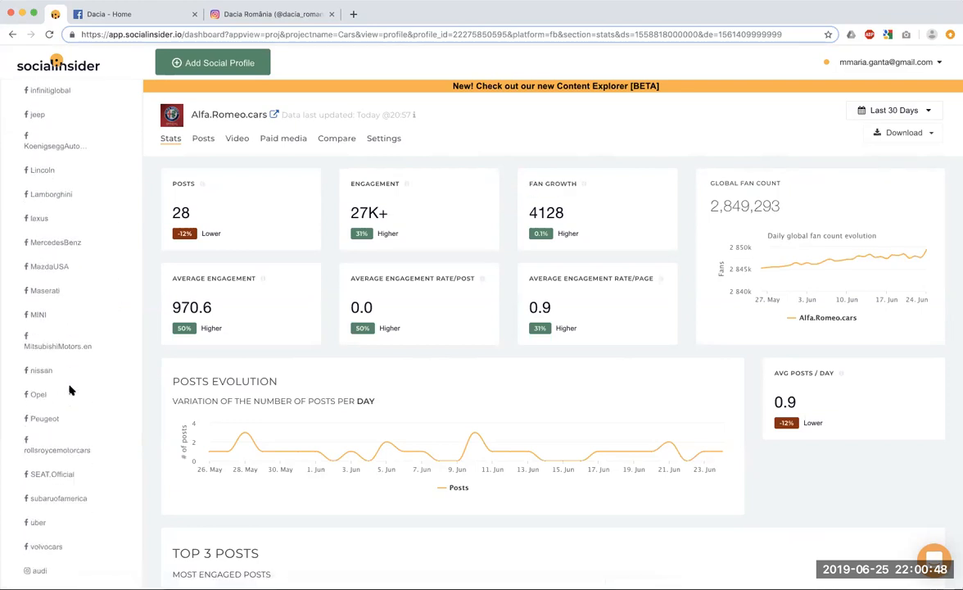
scroll(70, 390, down, 3)
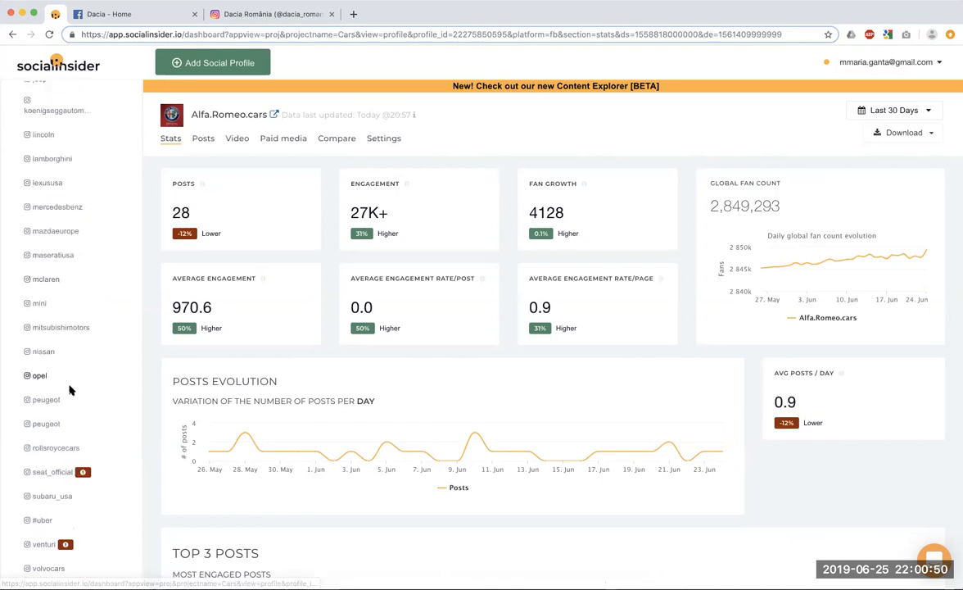
scroll(69, 390, up, 20)
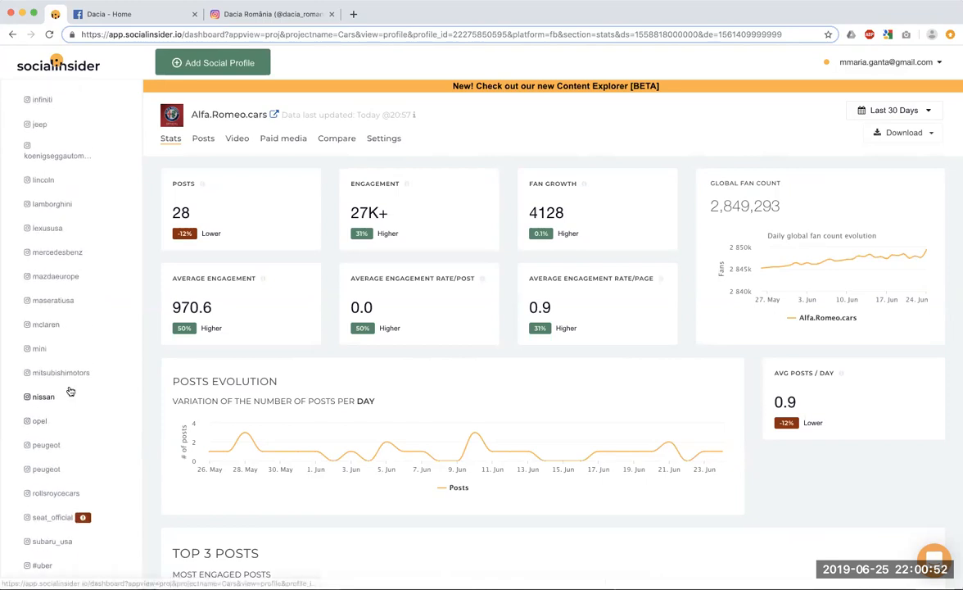
scroll(81, 385, up, 3)
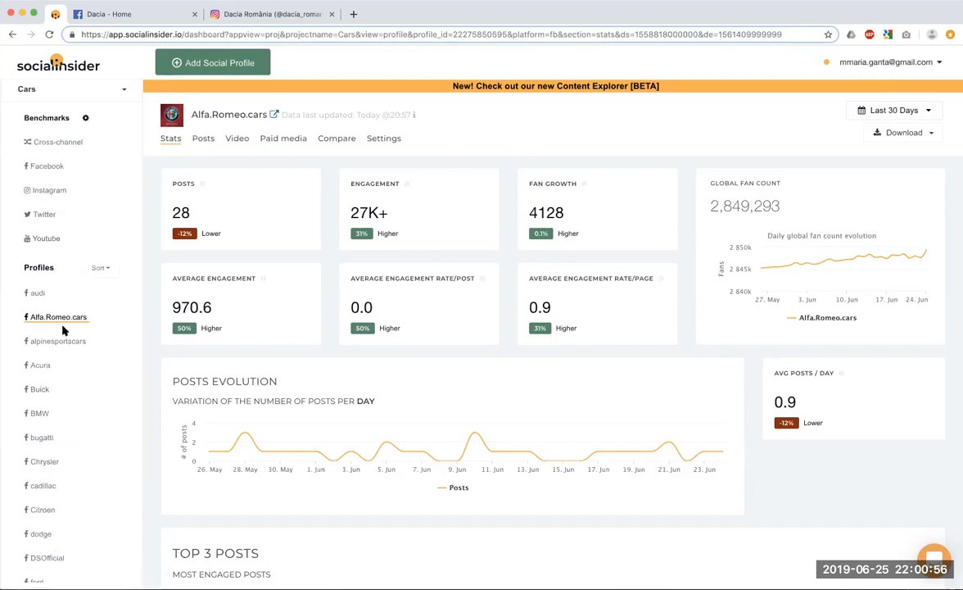
scroll(66, 324, up, 1)
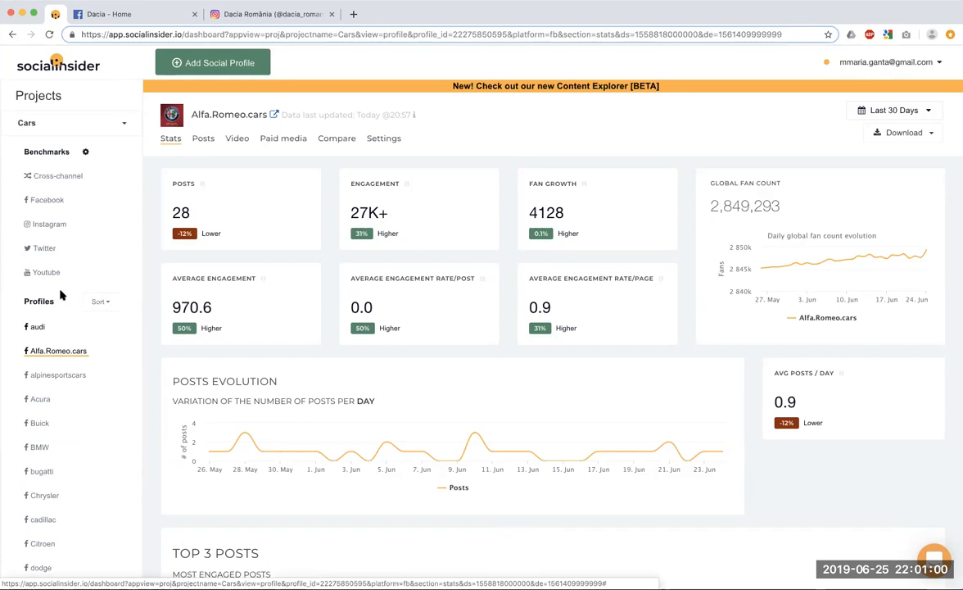
Look through the list of available projects and close it, keeping Cars as the selected project
click(82, 122)
scroll(72, 256, down, 4)
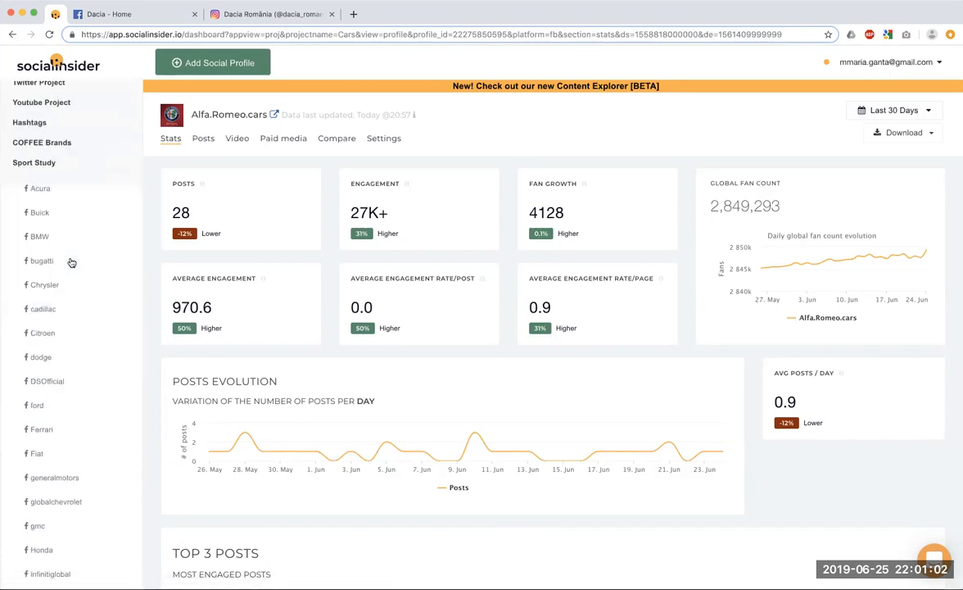
scroll(67, 263, up, 4)
click(97, 125)
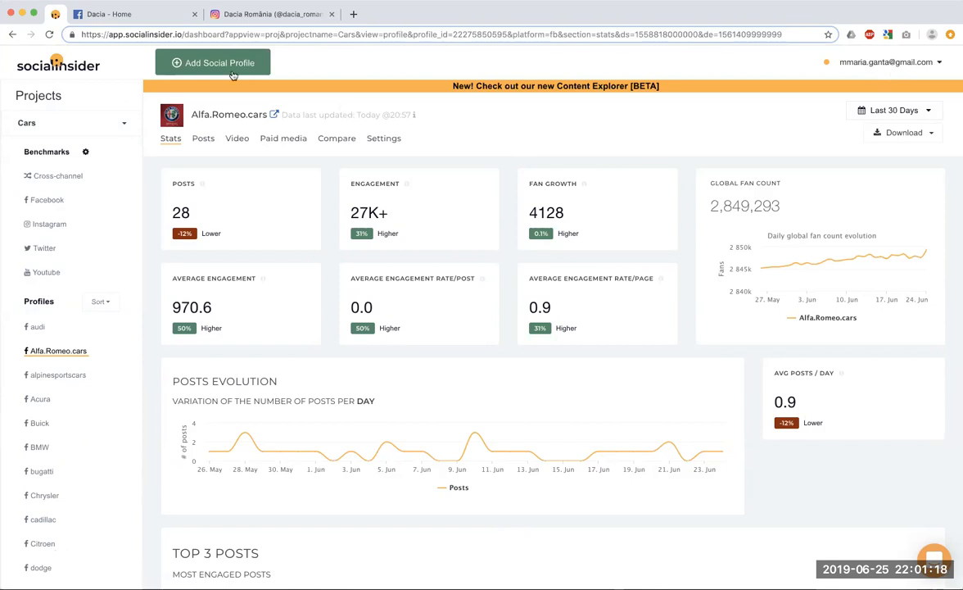
Open the Acura and audi Facebook profiles and examine audi's stats, top posts and distribution charts for the last 30 days
click(41, 400)
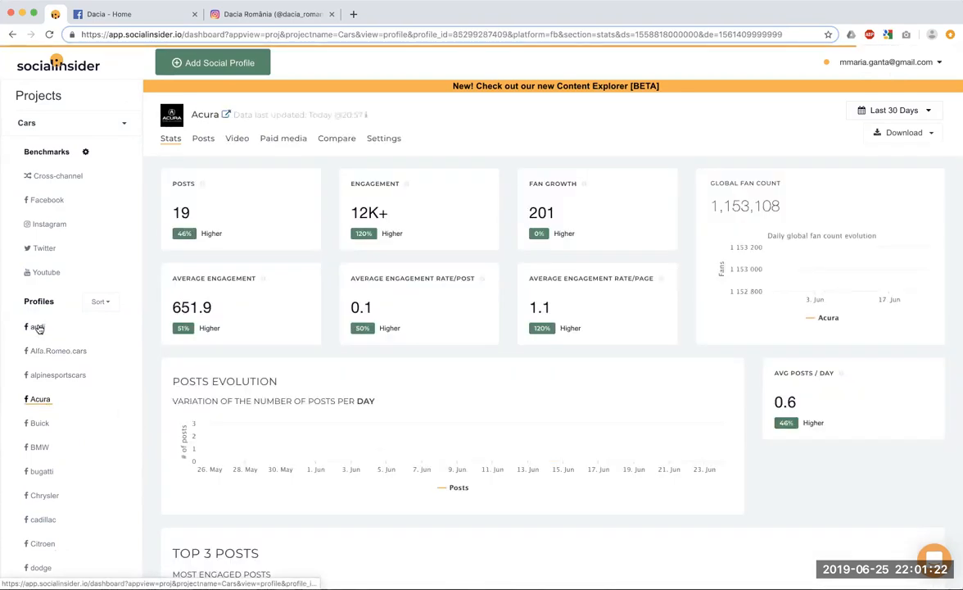
click(38, 326)
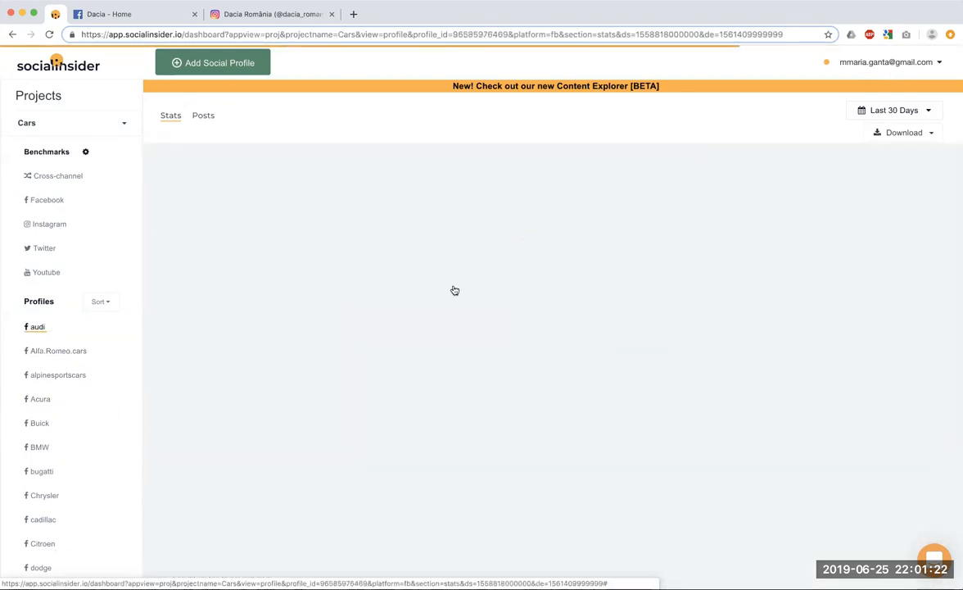
scroll(307, 474, down, 5)
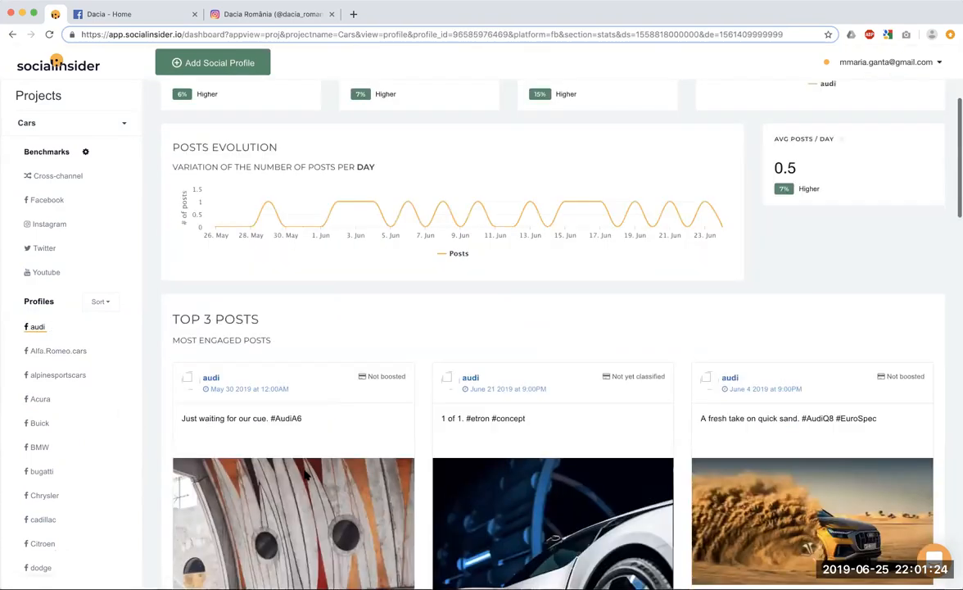
scroll(304, 475, down, 15)
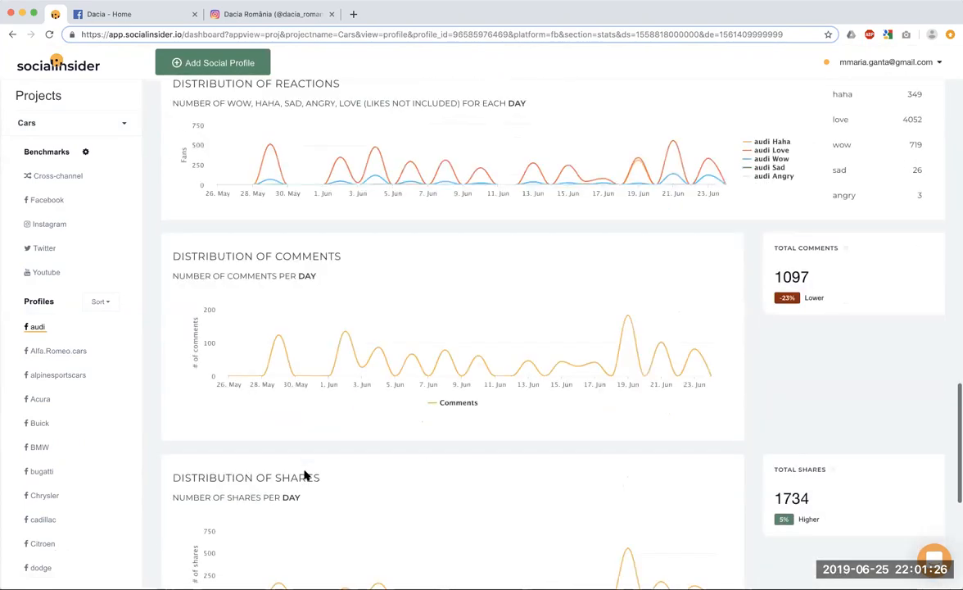
scroll(305, 475, down, 3)
scroll(306, 475, up, 15)
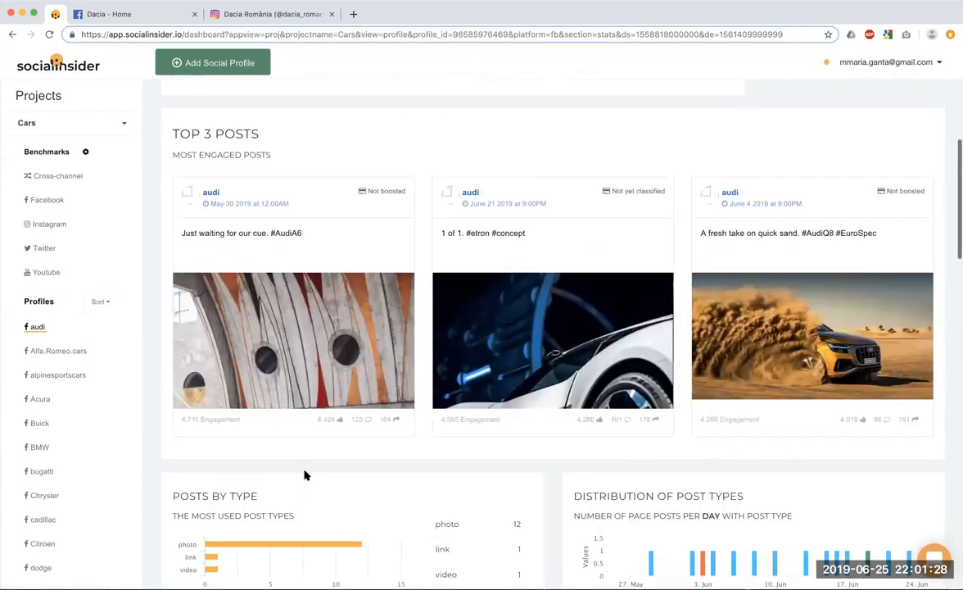
scroll(304, 476, up, 5)
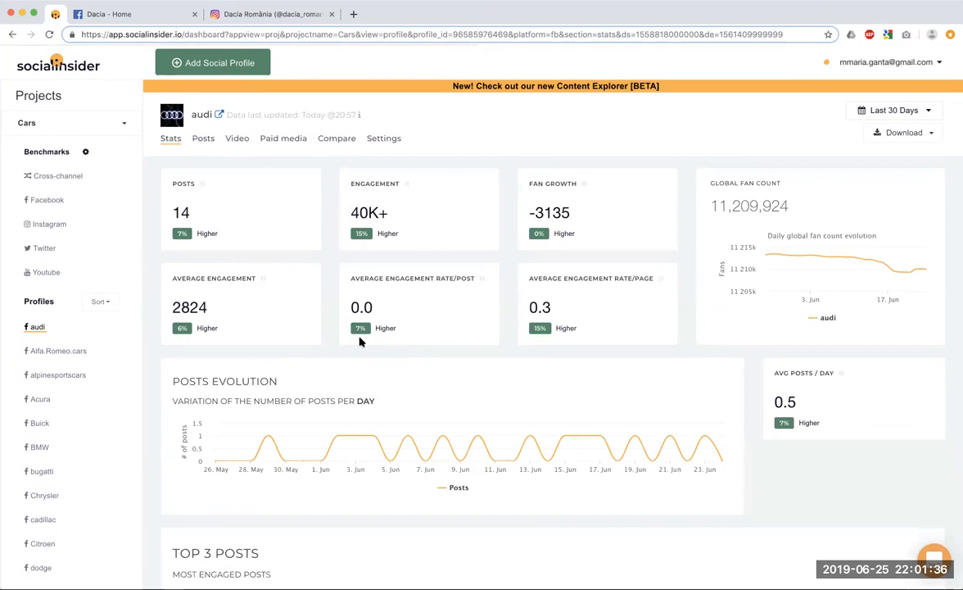
Open the Cars project's Facebook benchmark and examine each page's fans, engagement, reach and posts in the pages summary
click(57, 200)
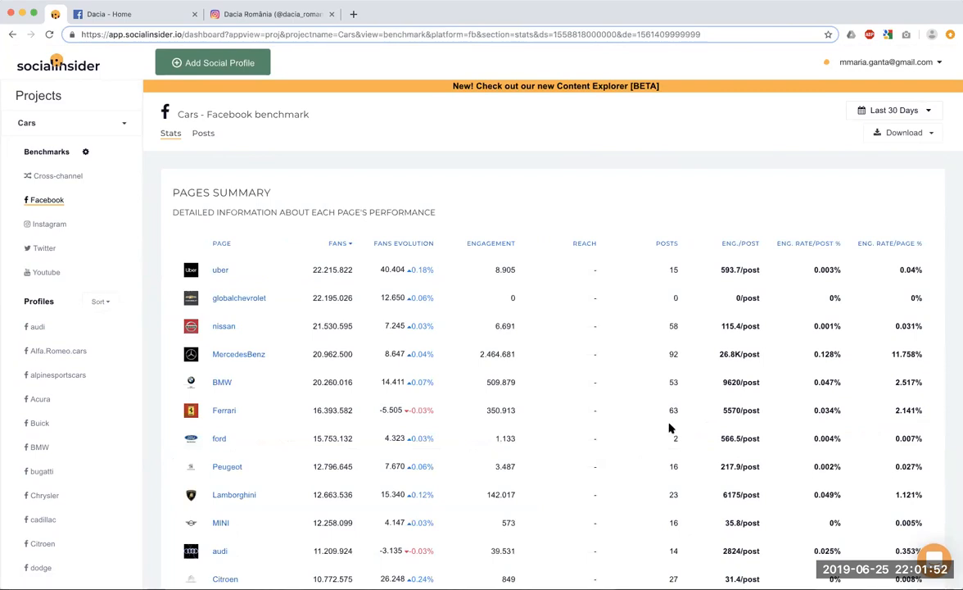
scroll(670, 427, down, 5)
scroll(670, 428, down, 7)
scroll(669, 428, up, 12)
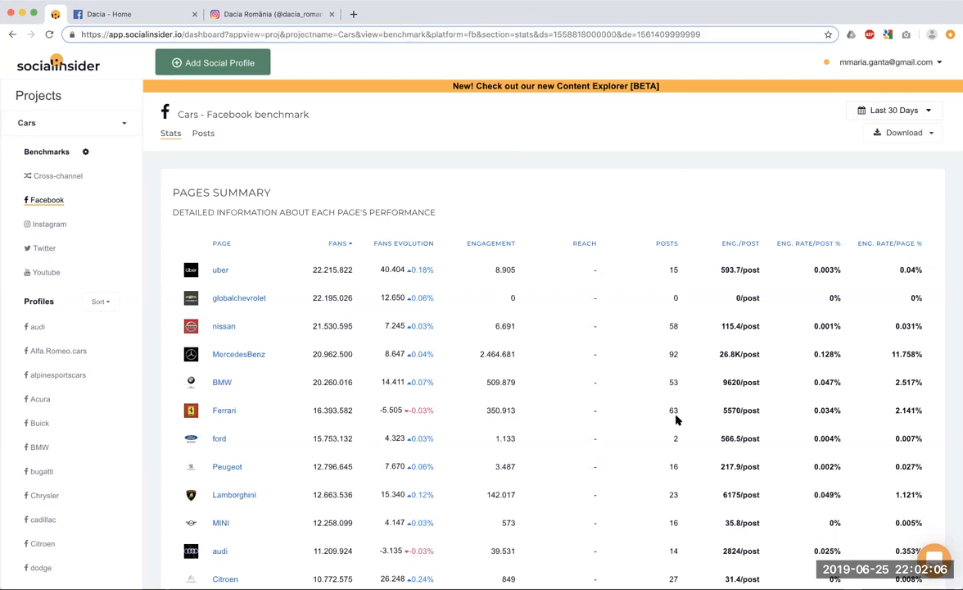
scroll(677, 419, down, 2)
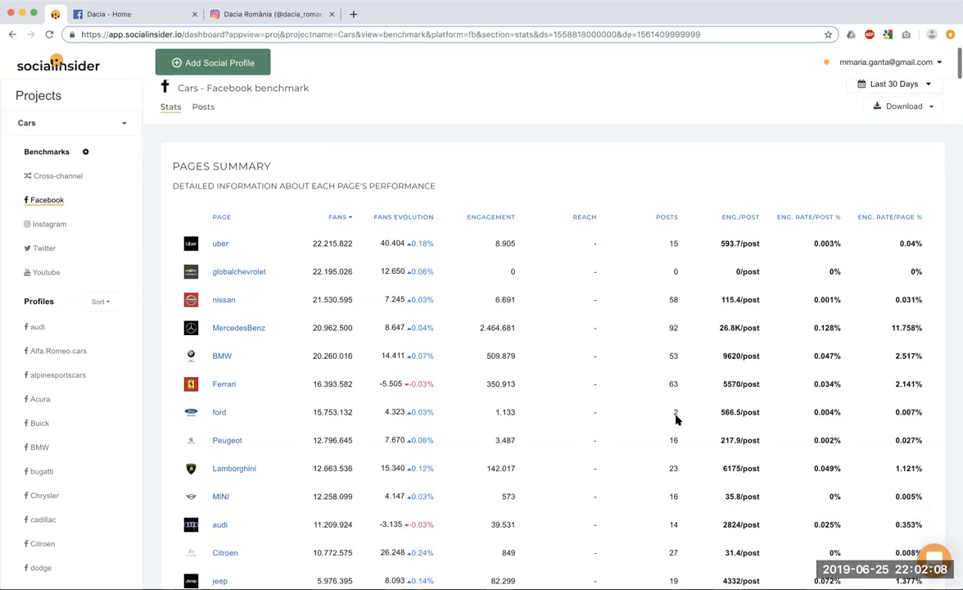
scroll(676, 419, up, 1)
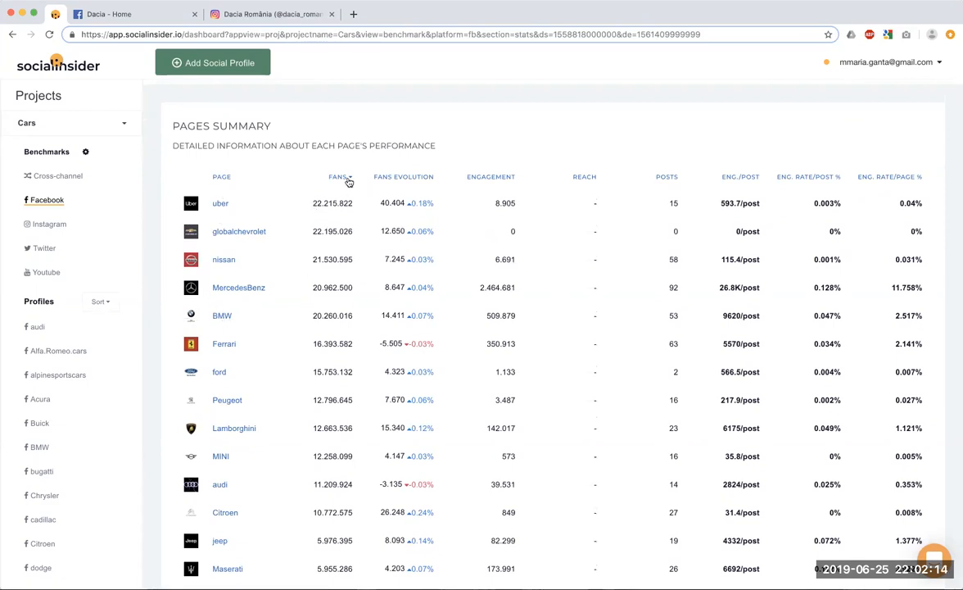
scroll(342, 402, down, 10)
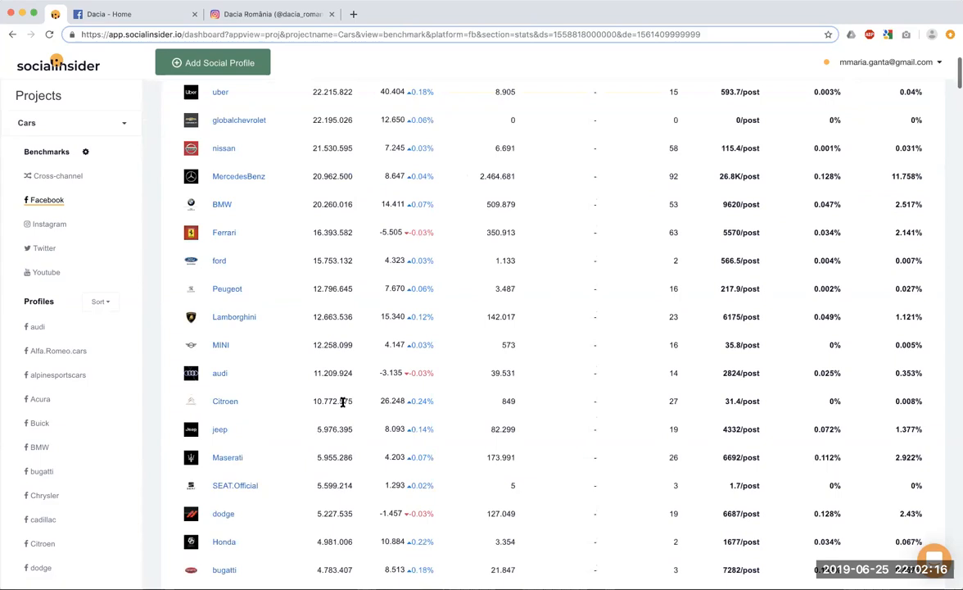
scroll(343, 403, up, 10)
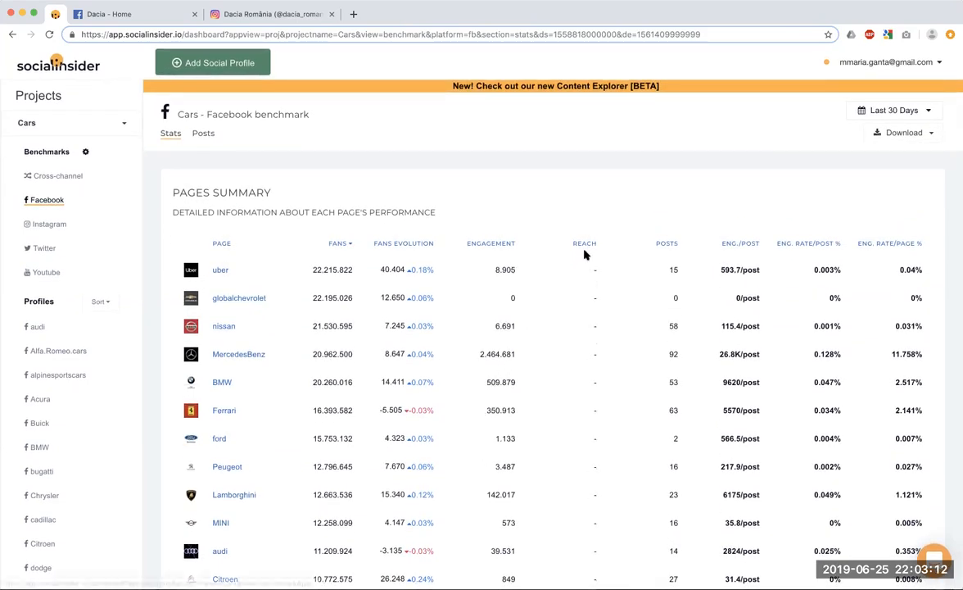
scroll(593, 344, down, 3)
scroll(594, 345, down, 10)
scroll(594, 345, up, 14)
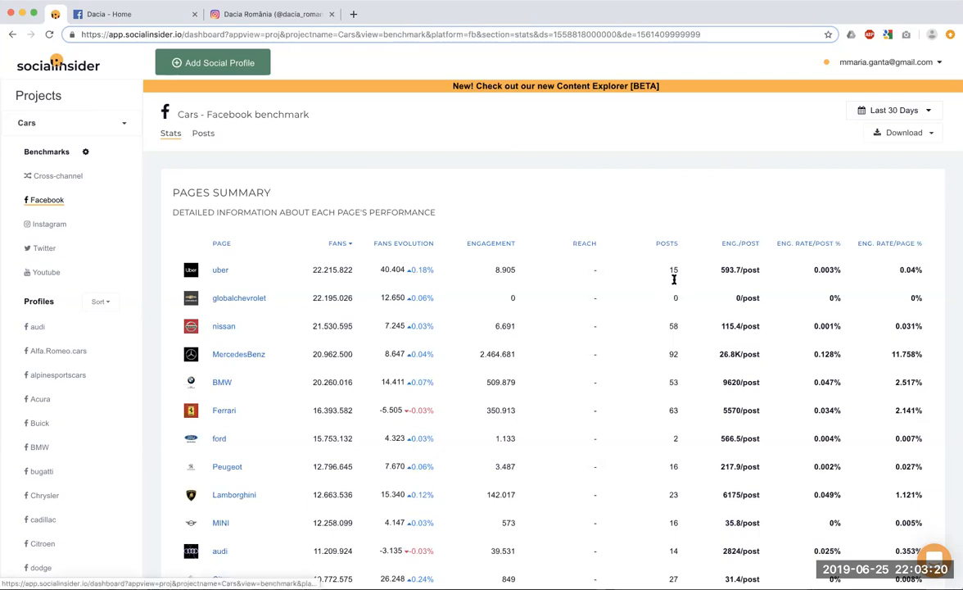
scroll(675, 279, down, 1)
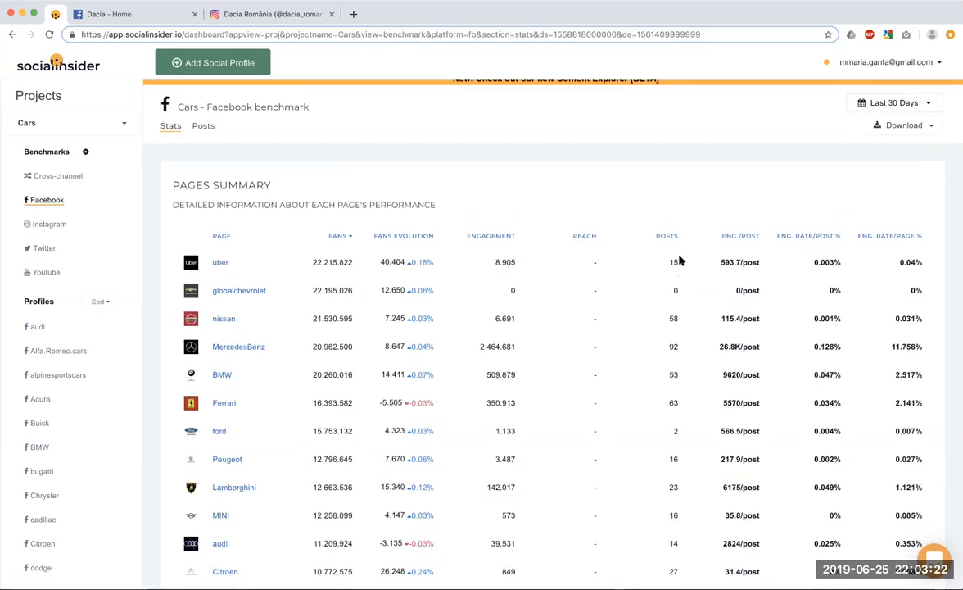
Examine the posts, engagement per post and engagement rate columns in the pages summary of the Facebook benchmark
scroll(673, 295, down, 5)
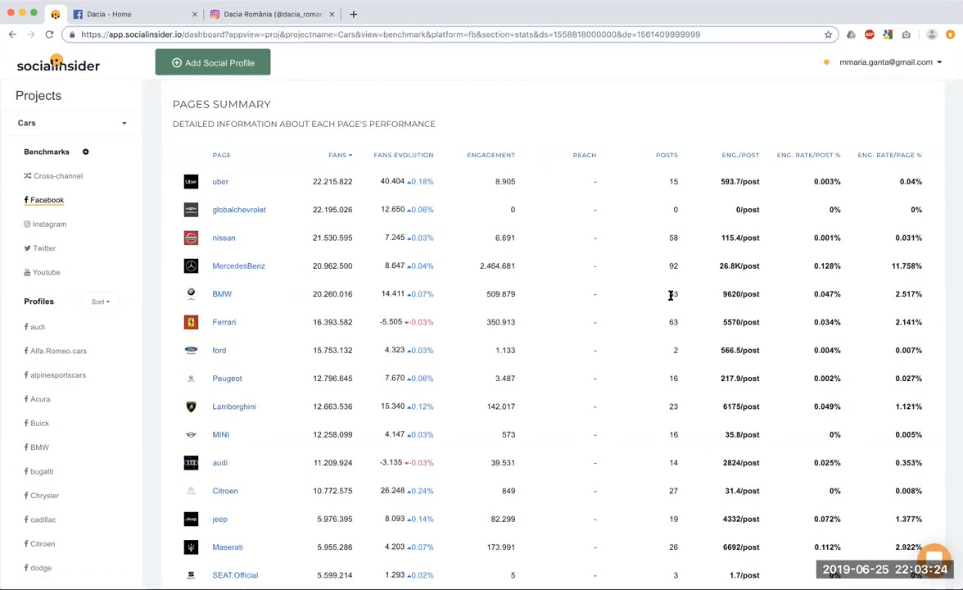
scroll(670, 295, up, 4)
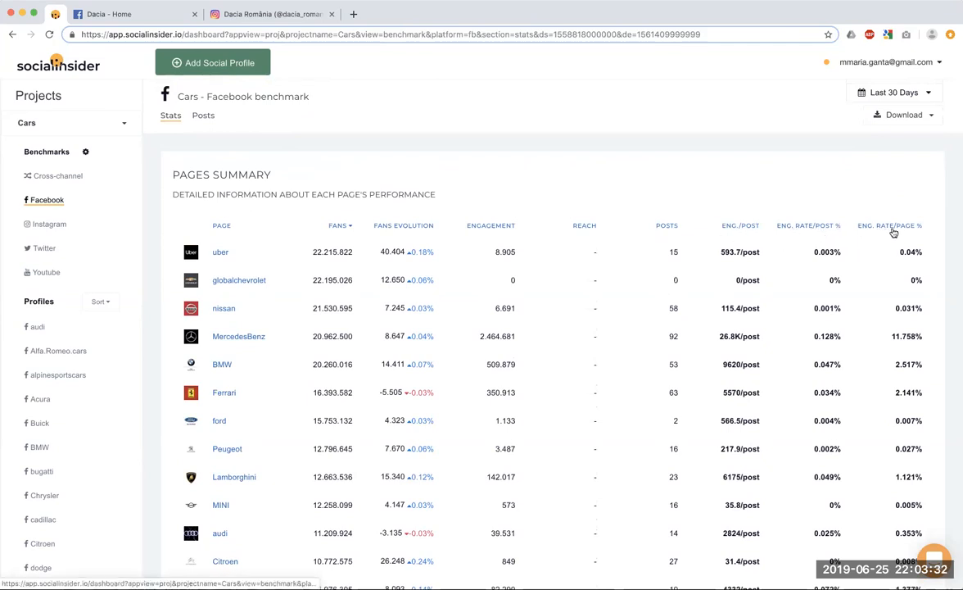
scroll(907, 366, down, 1)
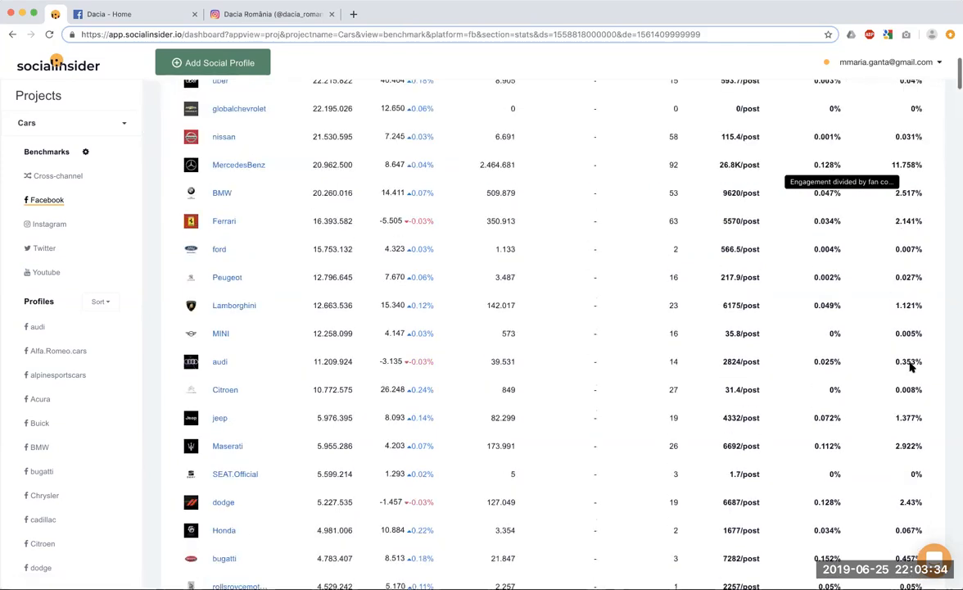
scroll(911, 367, up, 1)
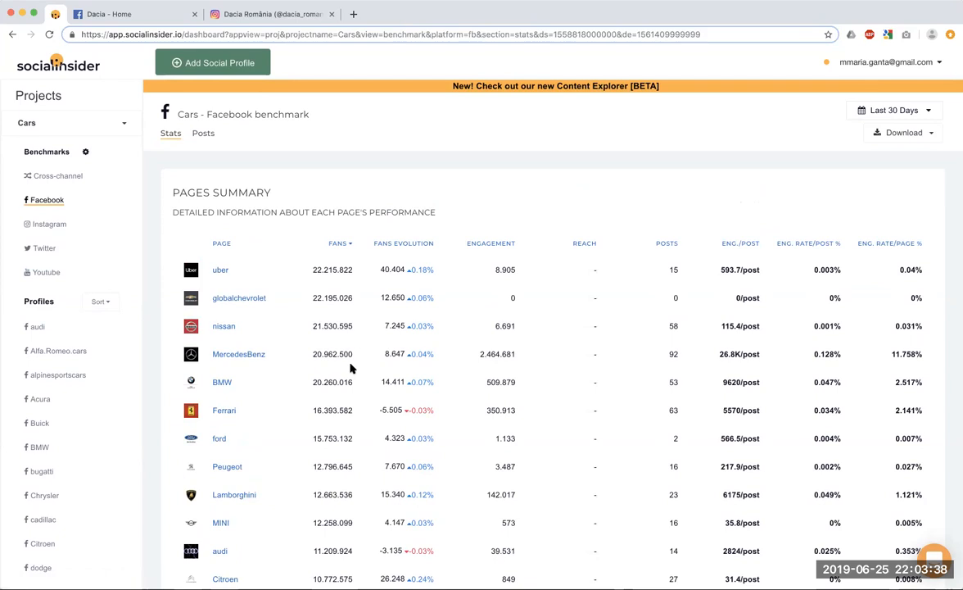
scroll(404, 411, down, 3)
scroll(405, 414, up, 3)
Sort the pages summary by fans evolution in ascending order and look through the whole ranking
click(421, 243)
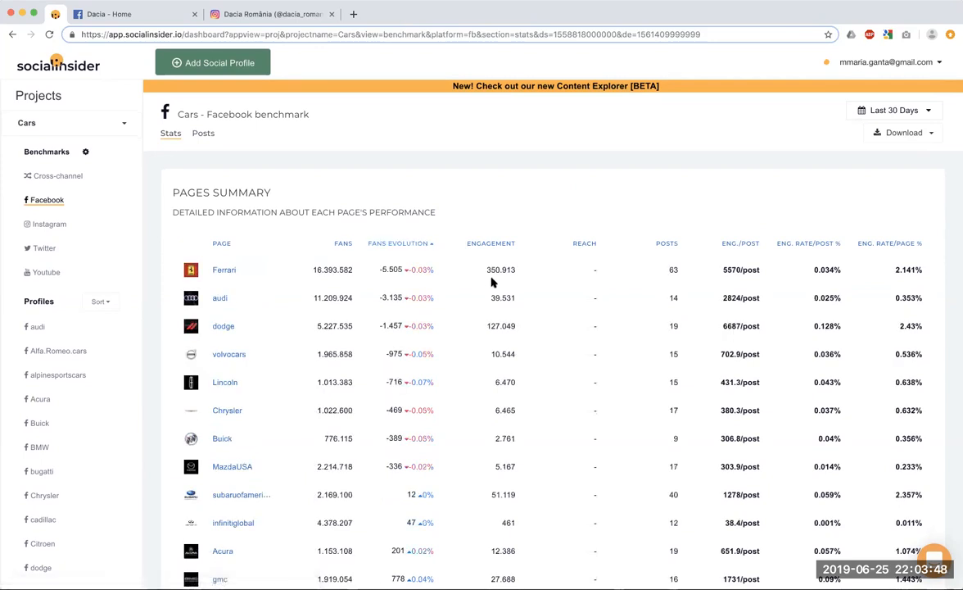
scroll(492, 282, down, 1)
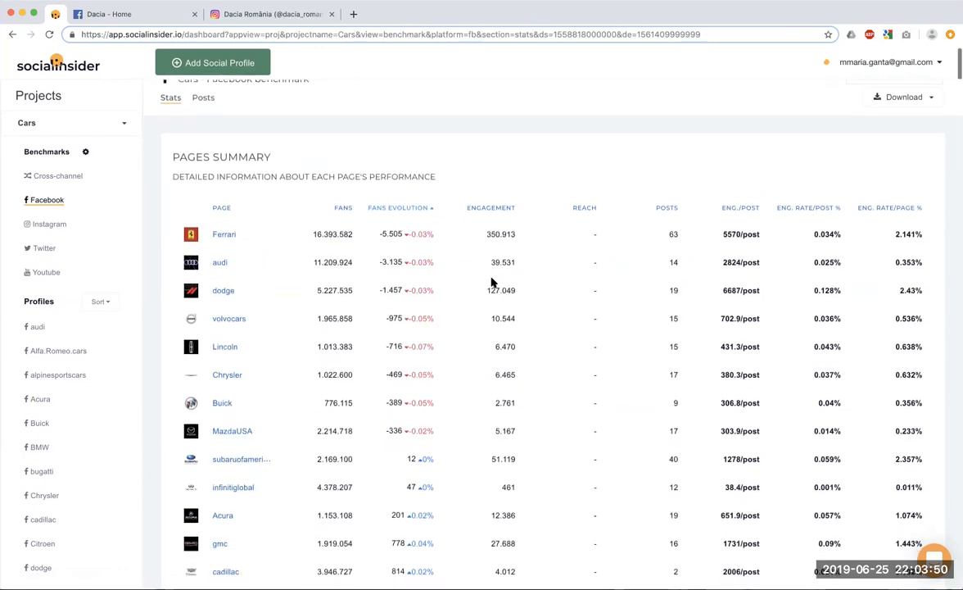
scroll(491, 282, down, 1)
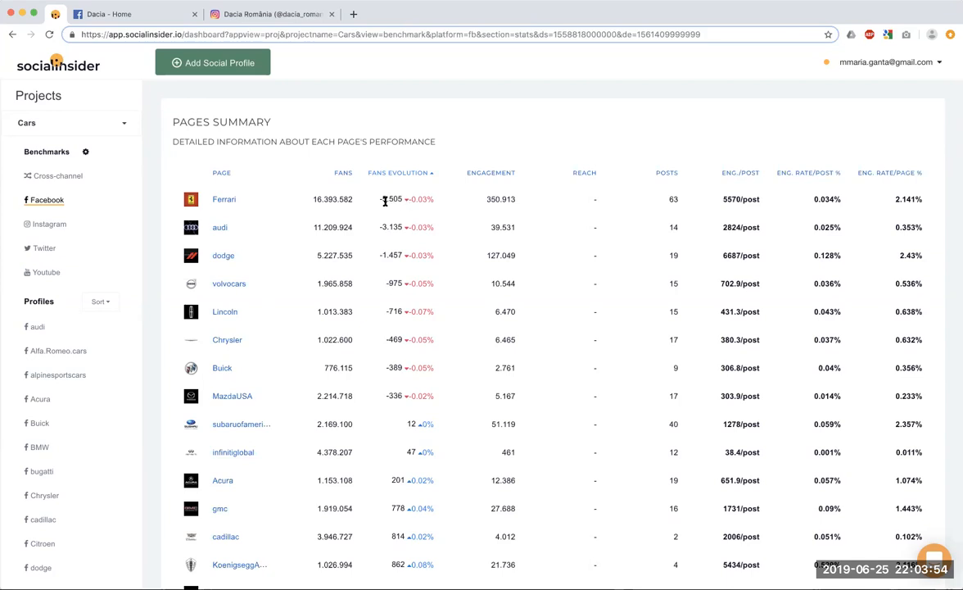
scroll(417, 348, down, 1)
scroll(417, 348, down, 15)
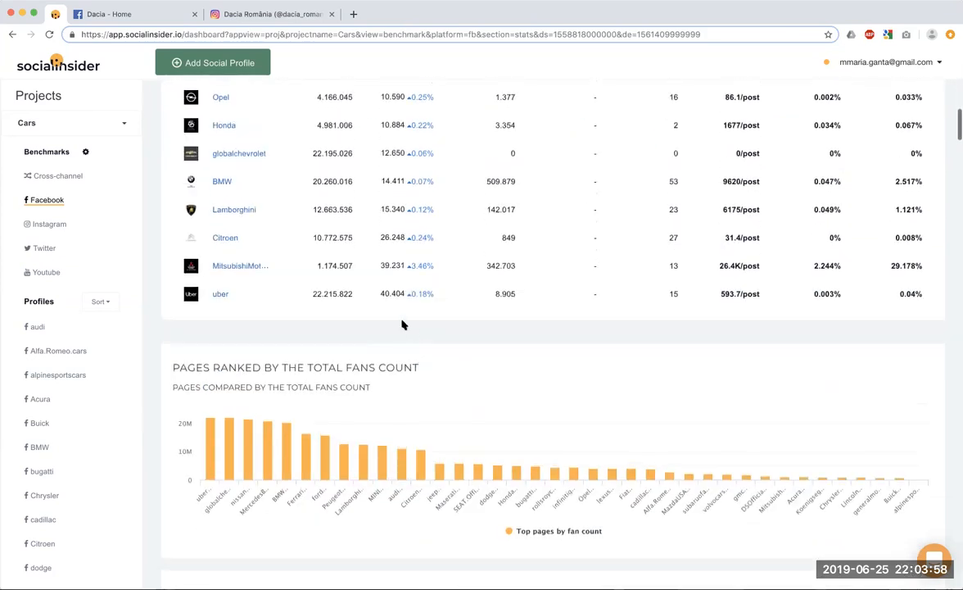
Examine uber's fans evolution figures and compare them with the other pages in the ranking
scroll(381, 295, up, 4)
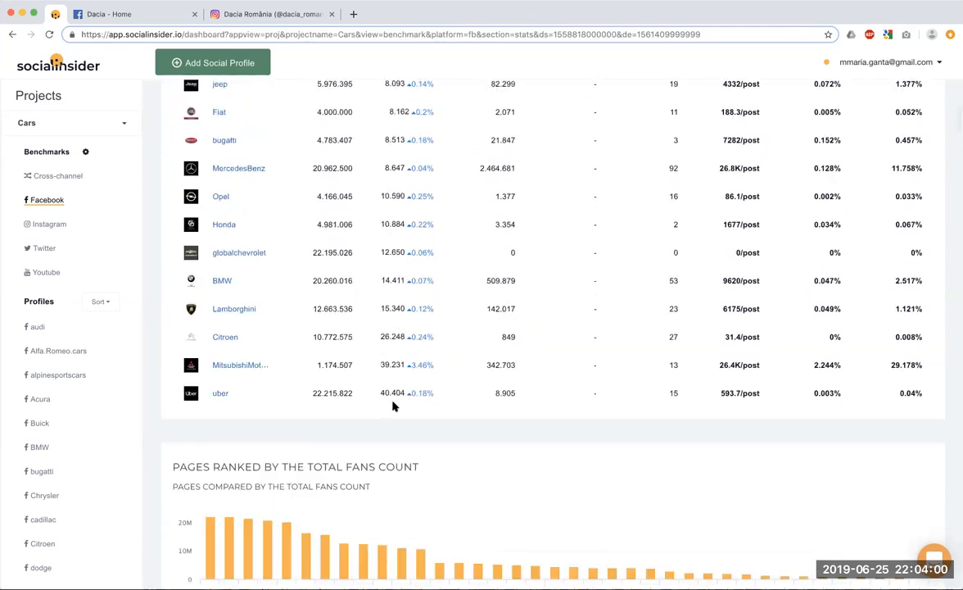
drag(373, 394, 307, 394)
drag(434, 394, 410, 397)
scroll(410, 398, up, 10)
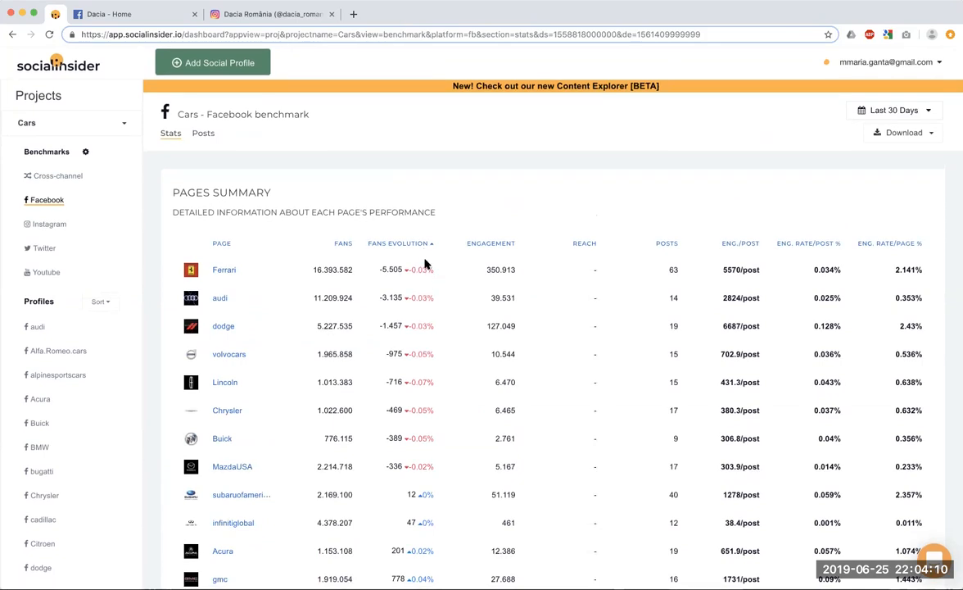
scroll(440, 344, down, 5)
scroll(440, 344, down, 6)
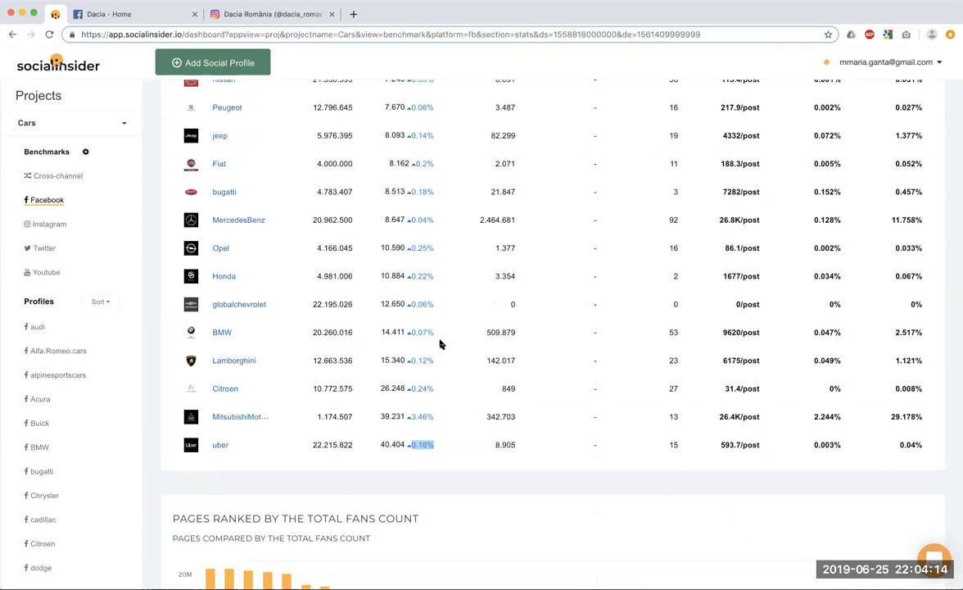
click(452, 336)
scroll(453, 340, up, 12)
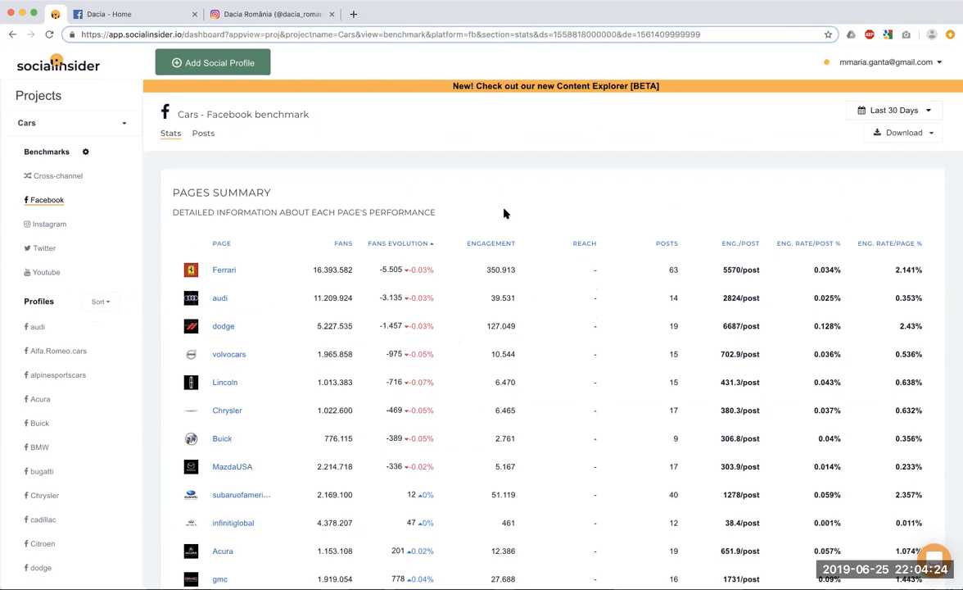
Sort the pages summary by engagement in descending order and look through the ranked pages
click(502, 244)
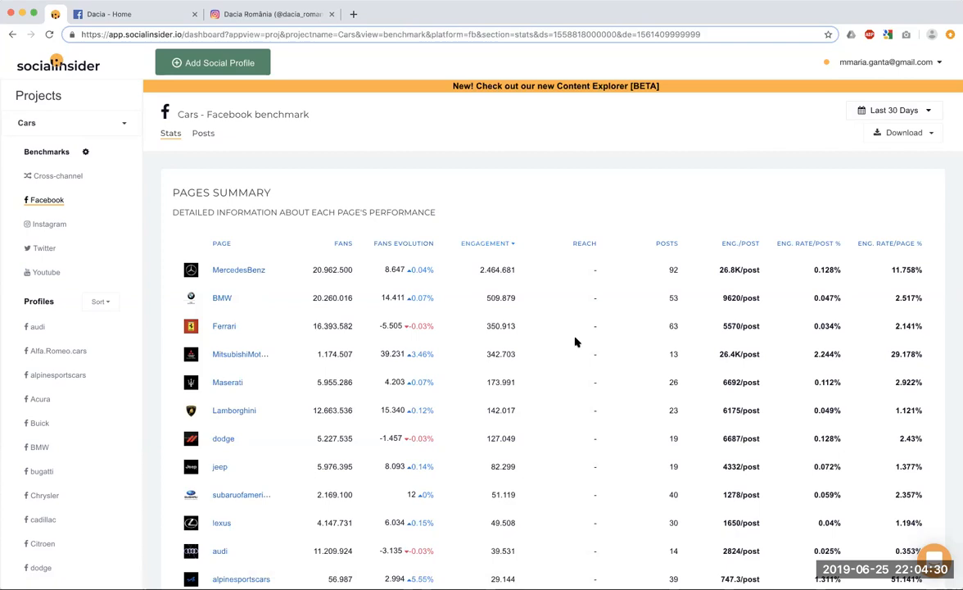
scroll(575, 341, down, 1)
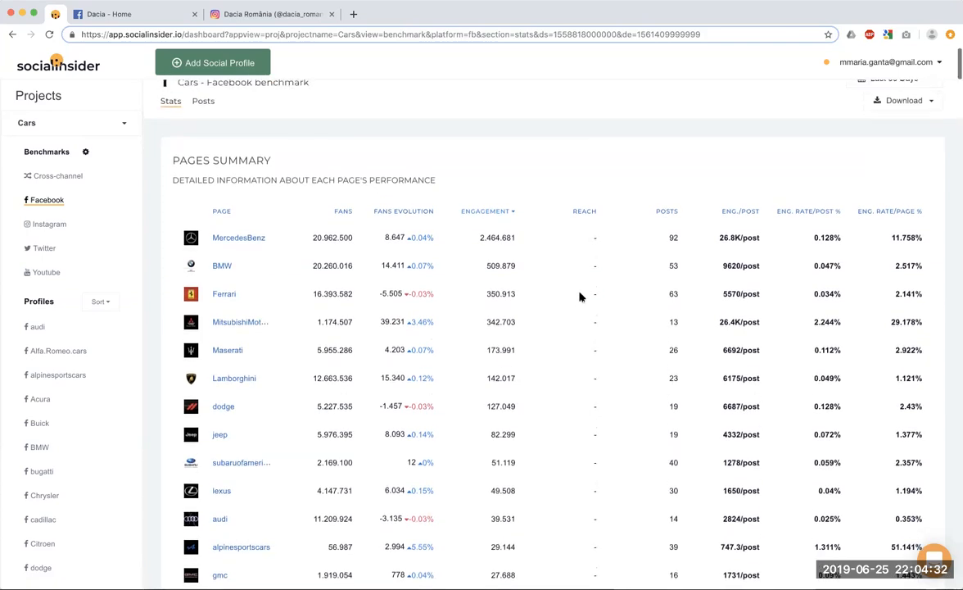
scroll(579, 296, up, 1)
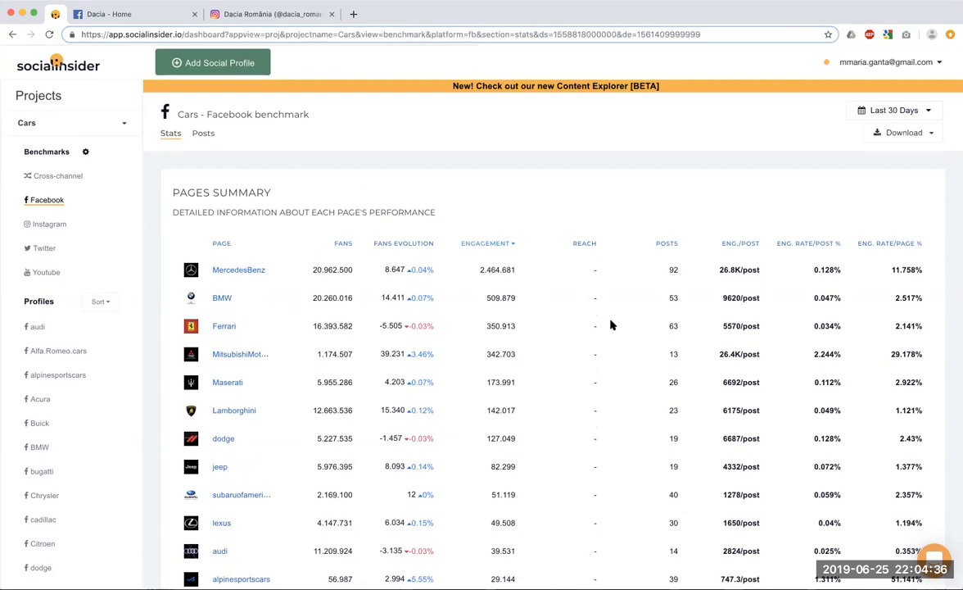
scroll(610, 325, down, 2)
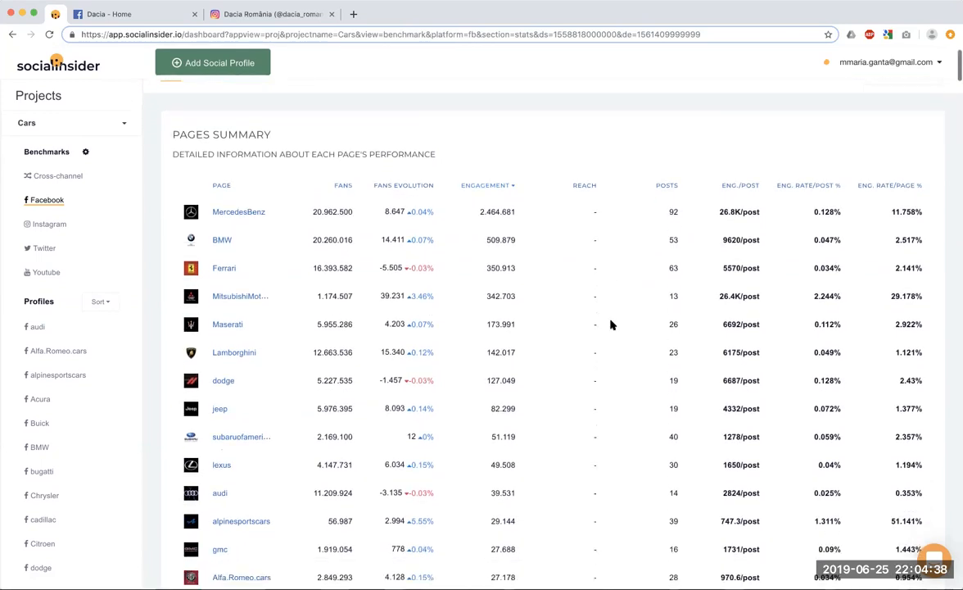
scroll(525, 328, down, 12)
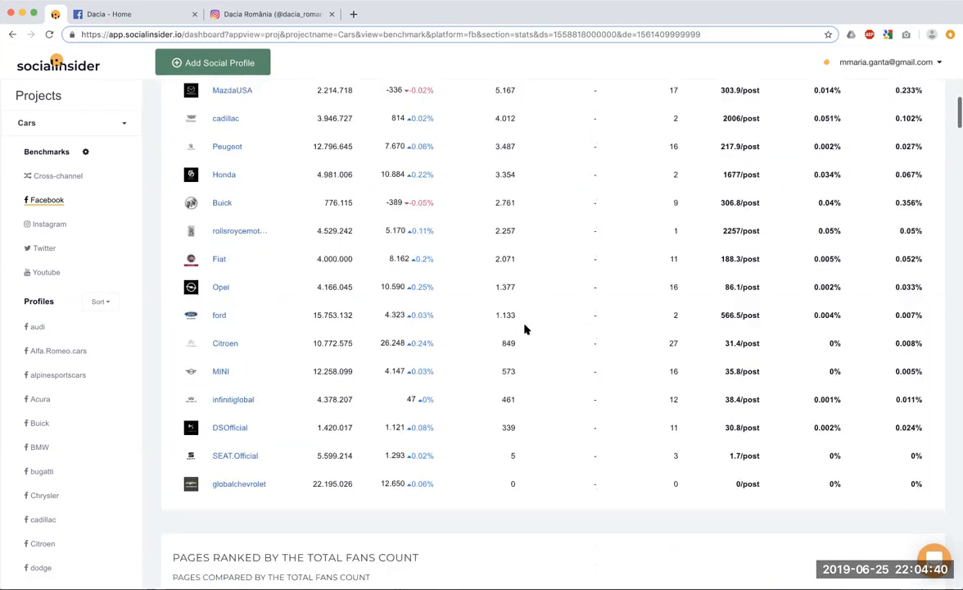
Examine the pages with the lowest engagement, such as SEAT.Official and globalchevrolet, and compare them with the higher-ranked pages
scroll(525, 329, up, 1)
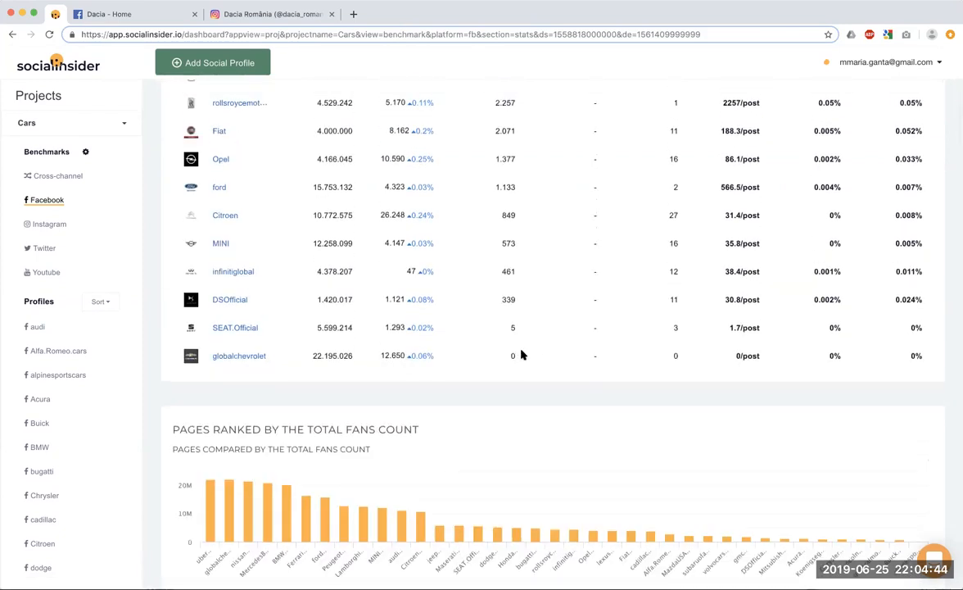
scroll(523, 354, up, 10)
scroll(522, 354, down, 10)
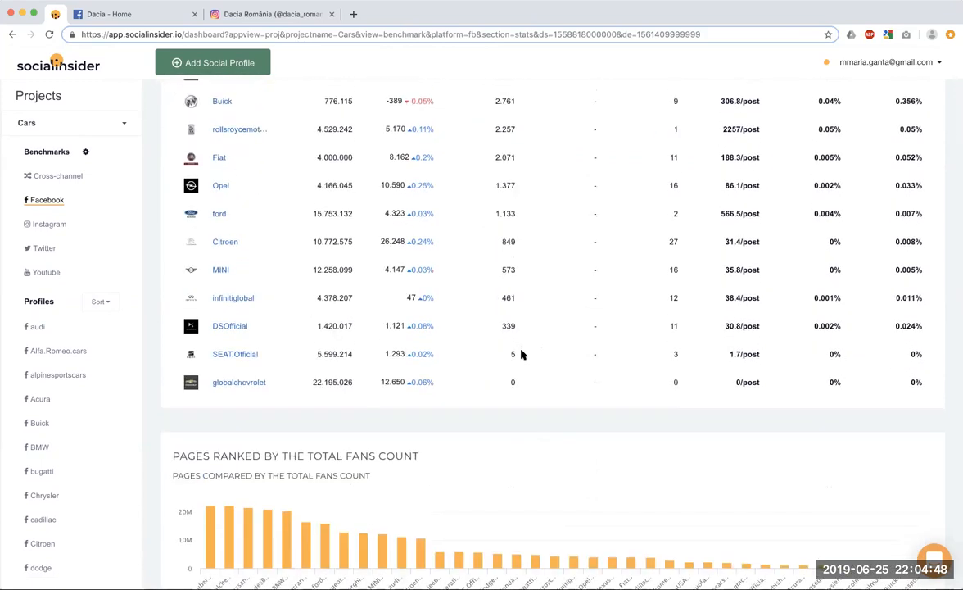
scroll(522, 354, up, 1)
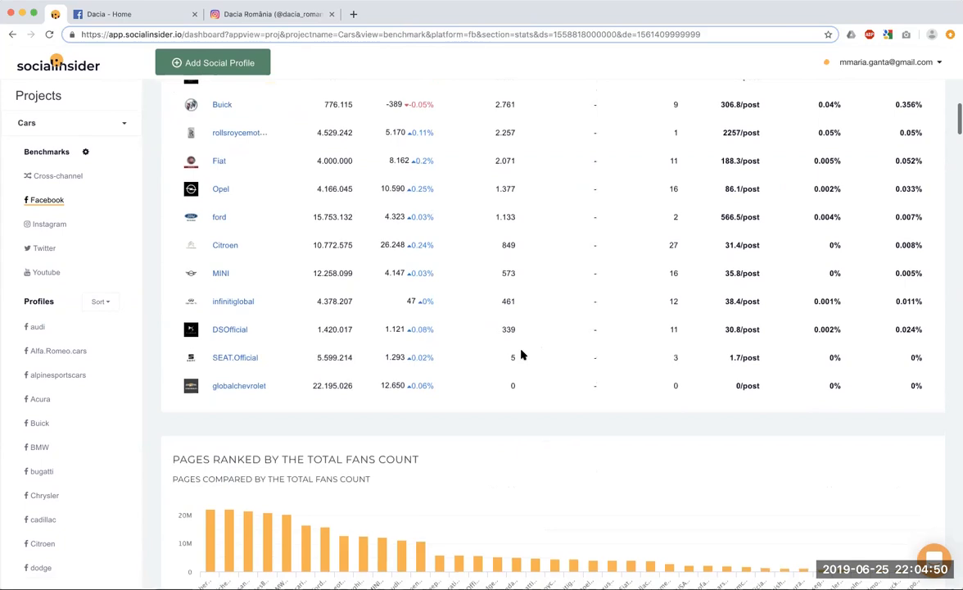
drag(282, 359, 202, 358)
click(302, 353)
scroll(565, 322, up, 6)
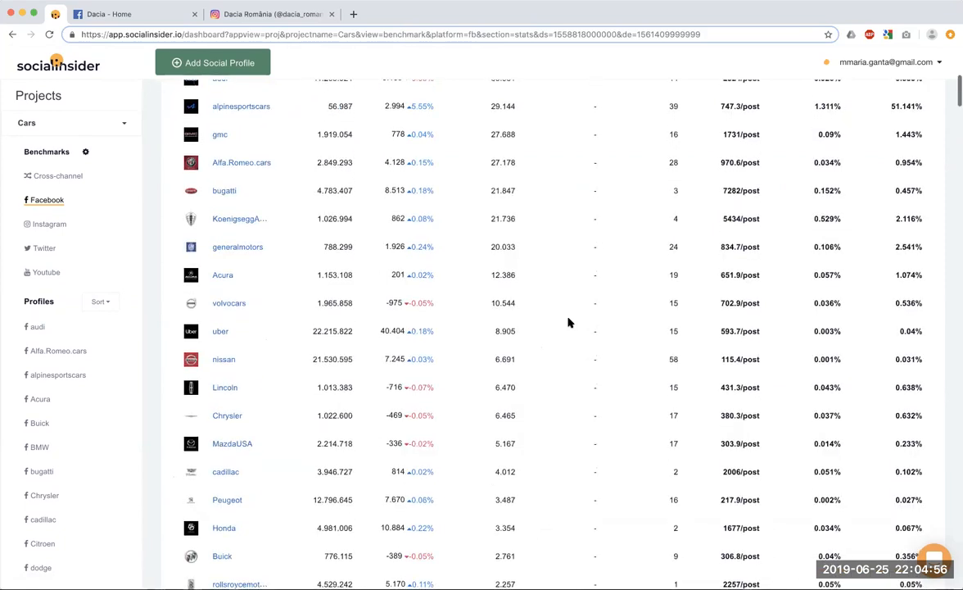
scroll(569, 322, down, 5)
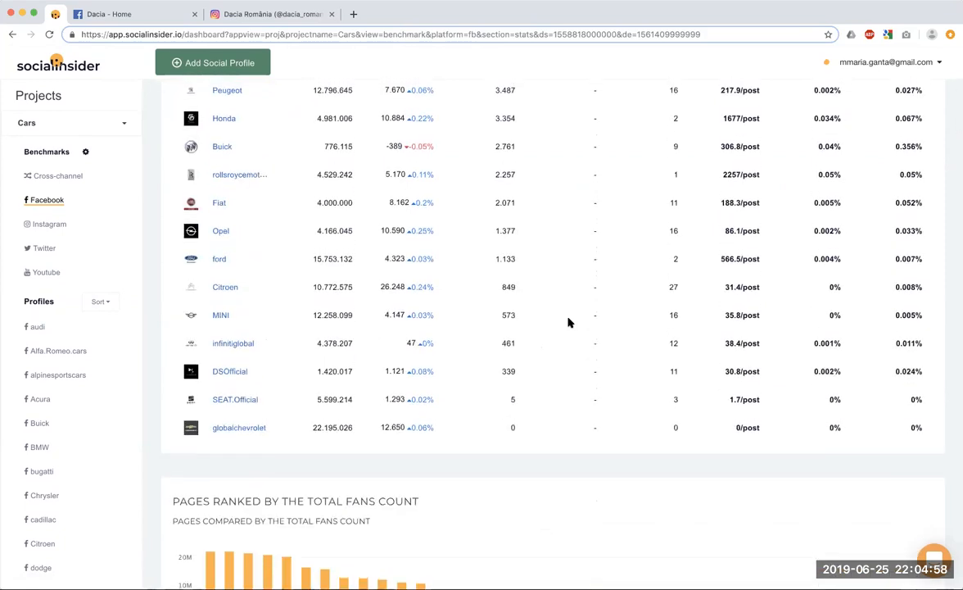
Compare the pages sorted by number of posts in descending order with those sorted by engagement in descending order
scroll(569, 322, up, 11)
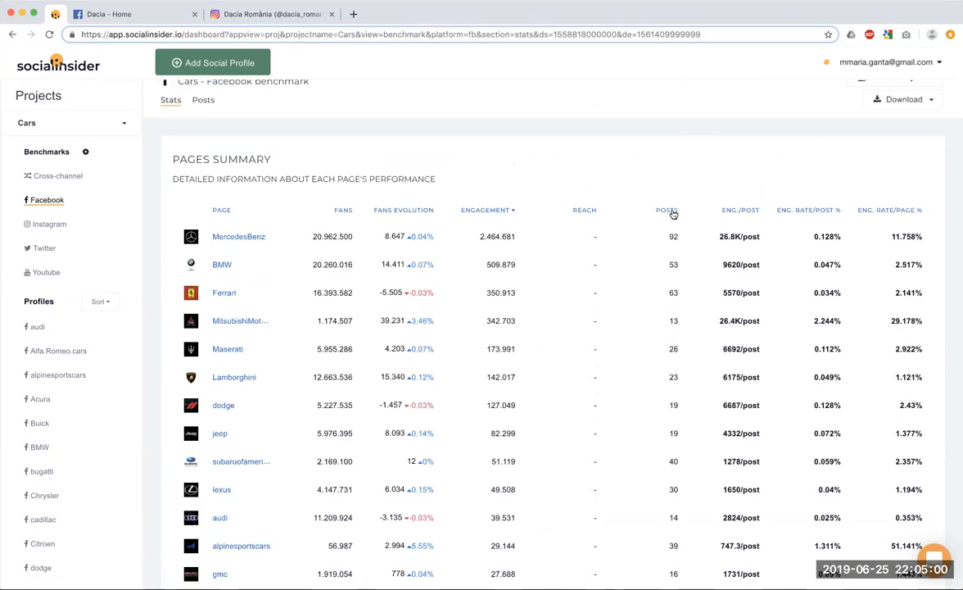
click(671, 212)
click(671, 212)
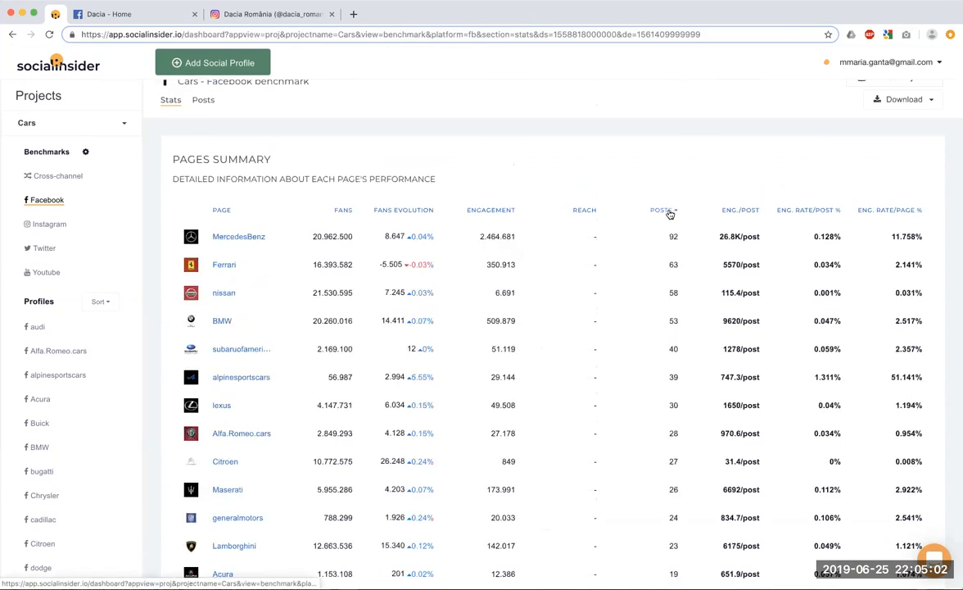
click(490, 212)
click(490, 212)
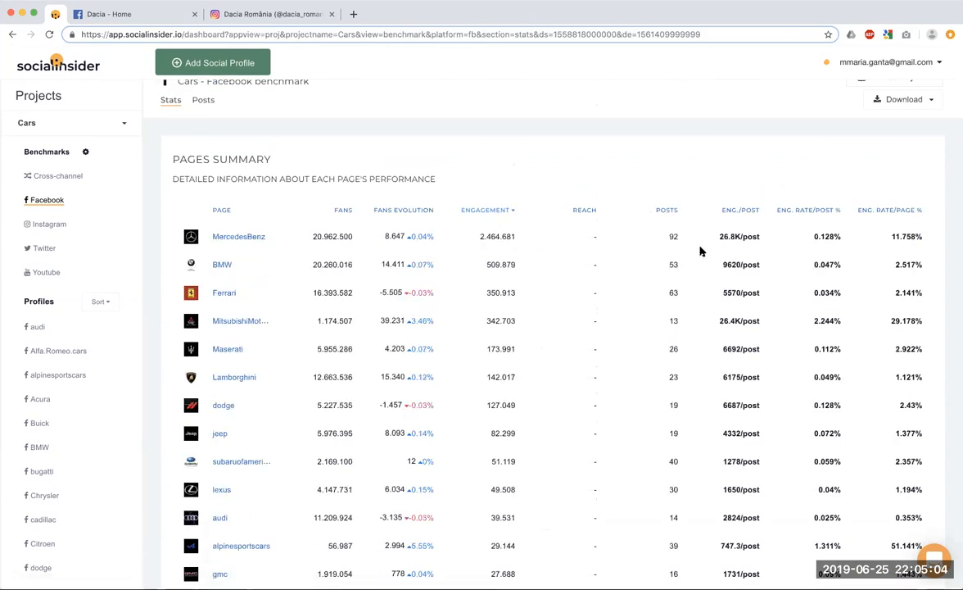
scroll(698, 252, down, 1)
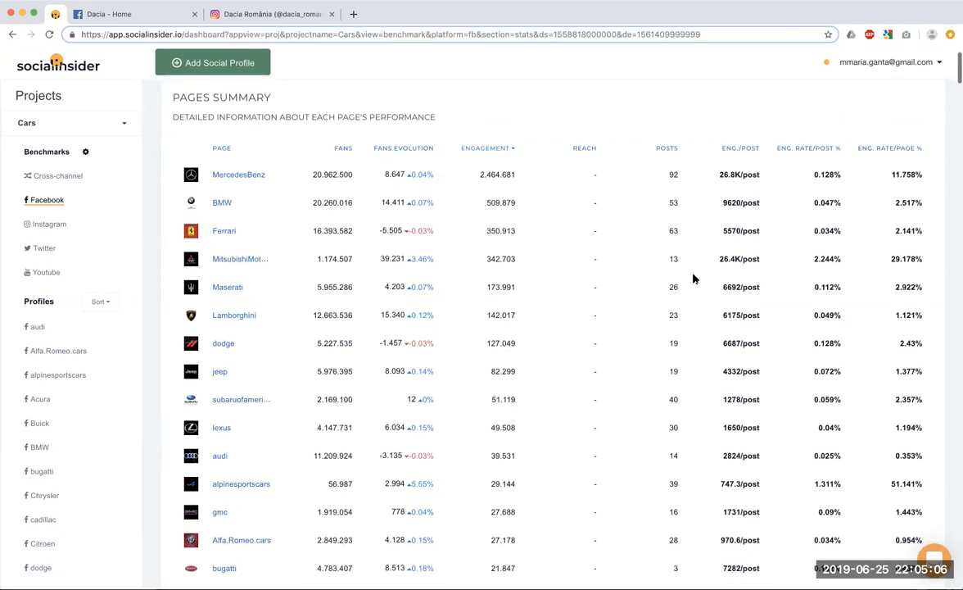
scroll(693, 275, up, 1)
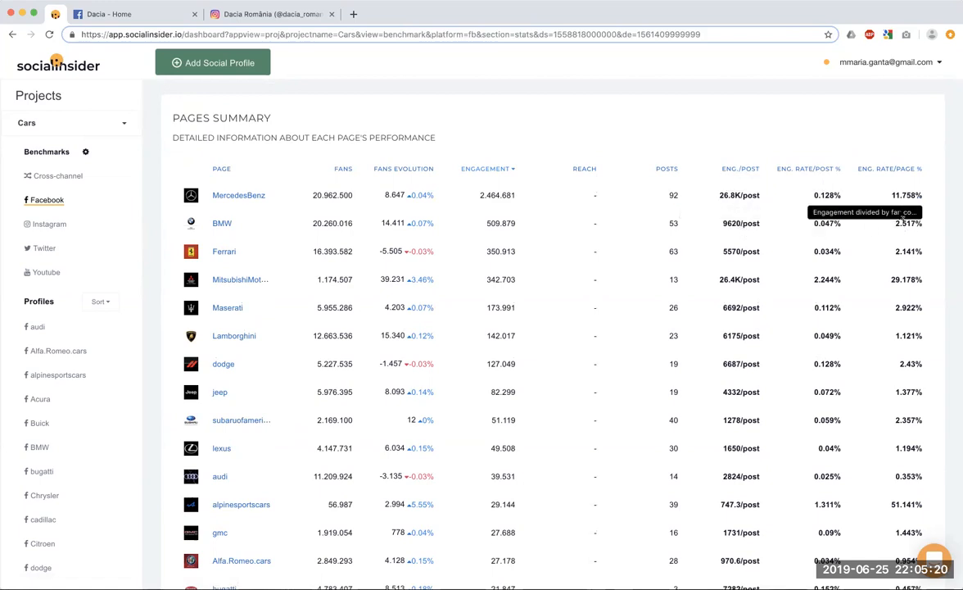
Sort the pages summary by engagement per post in descending order and look through the full ranking
click(731, 168)
click(732, 168)
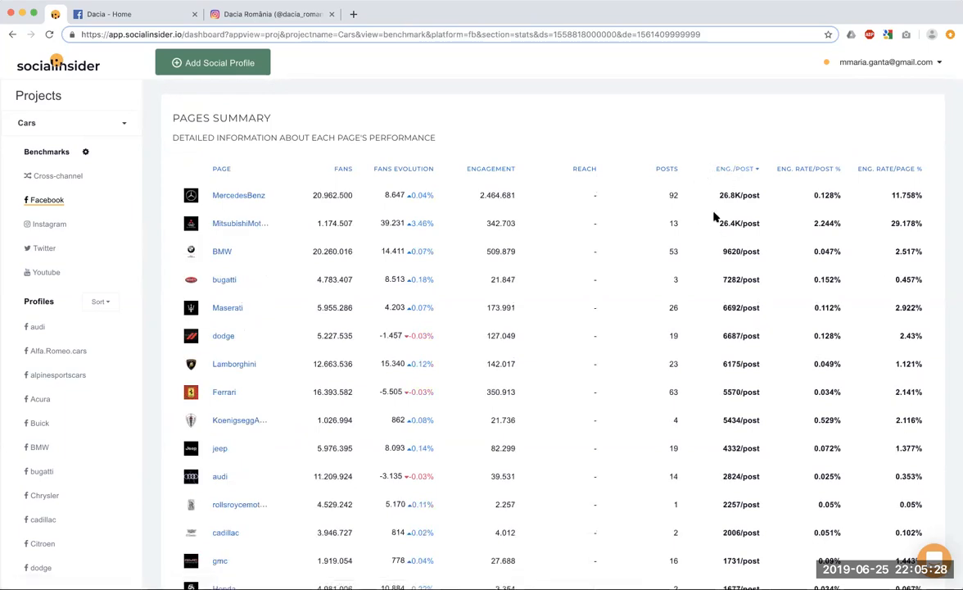
scroll(694, 217, down, 1)
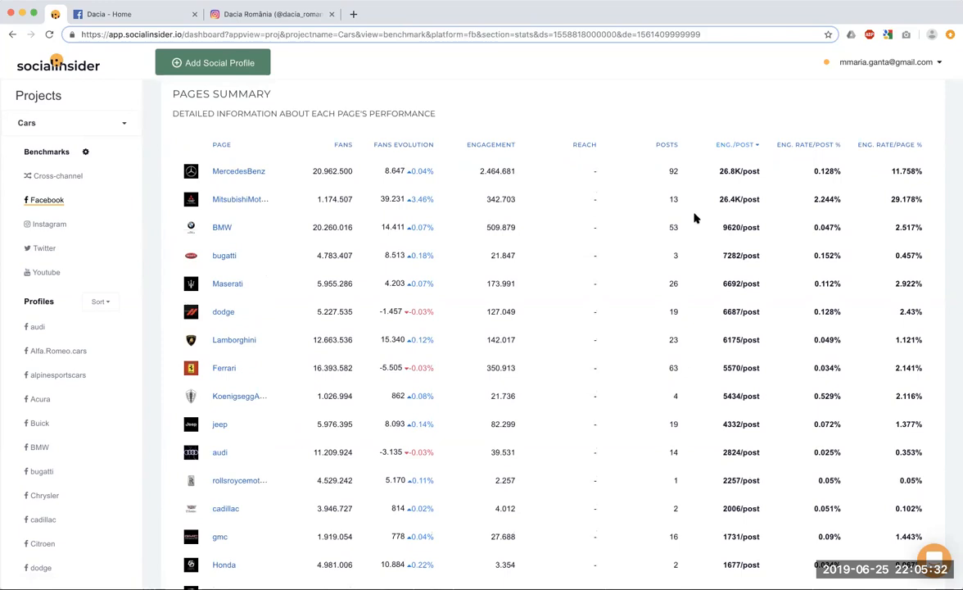
scroll(696, 250, down, 10)
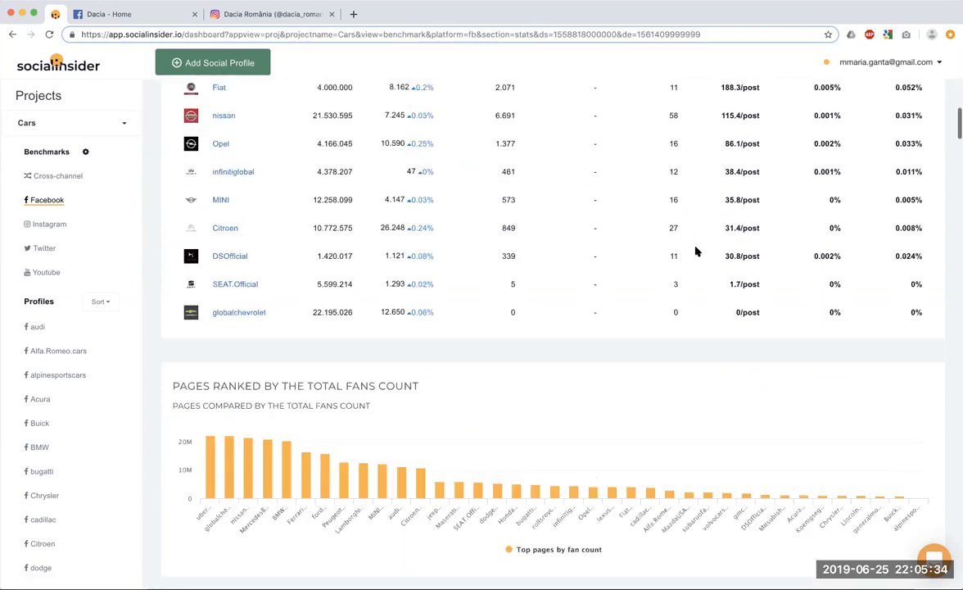
scroll(696, 250, up, 15)
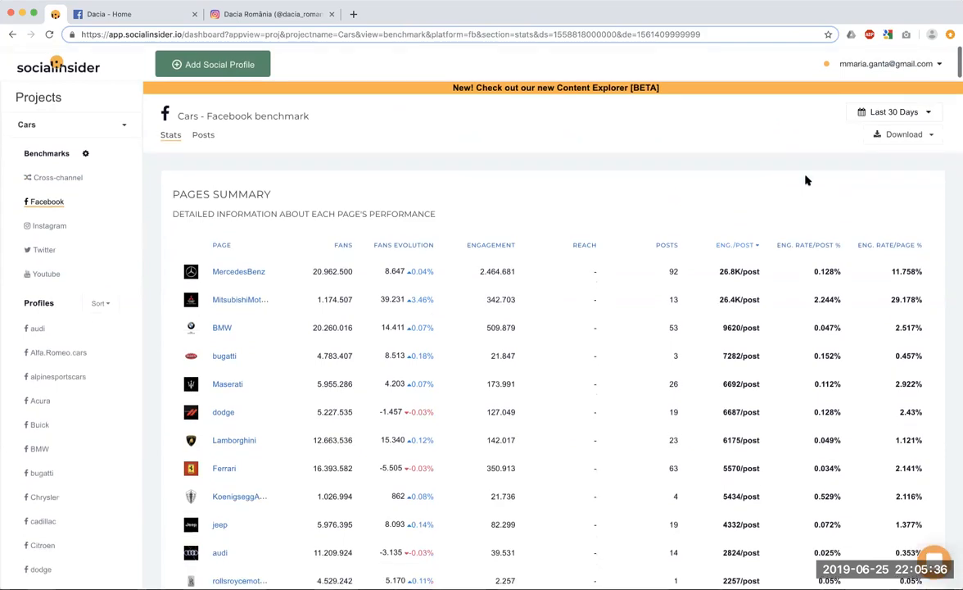
Rank the pages by engagement rate per post, then by engagement rate per page, both in descending order, and look through the list
click(811, 245)
click(809, 245)
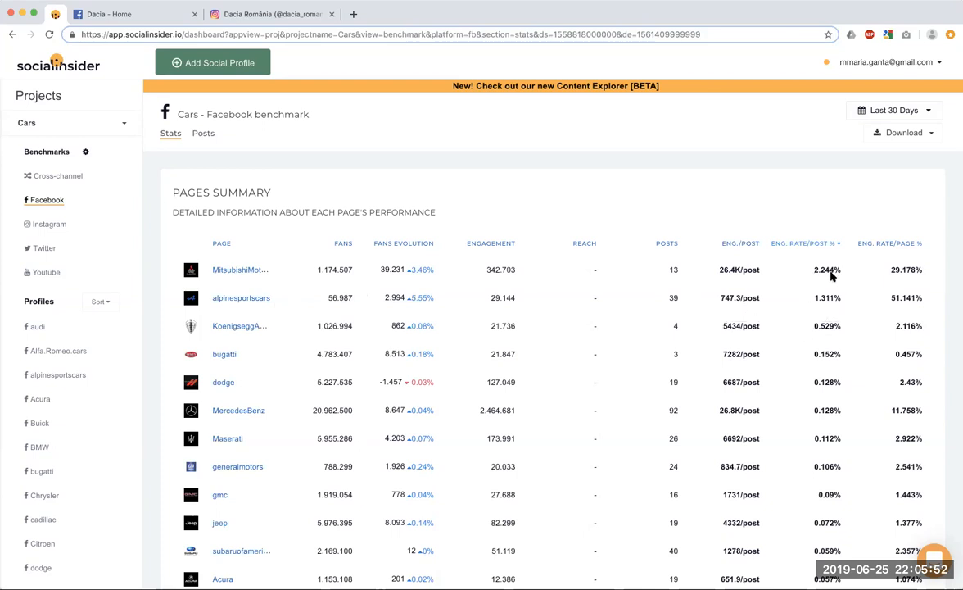
click(886, 243)
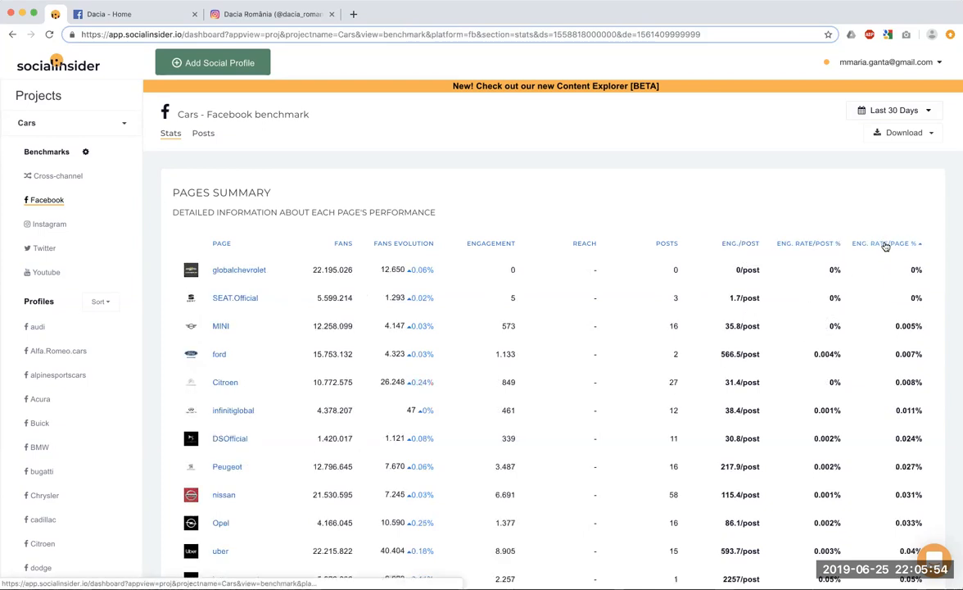
click(885, 243)
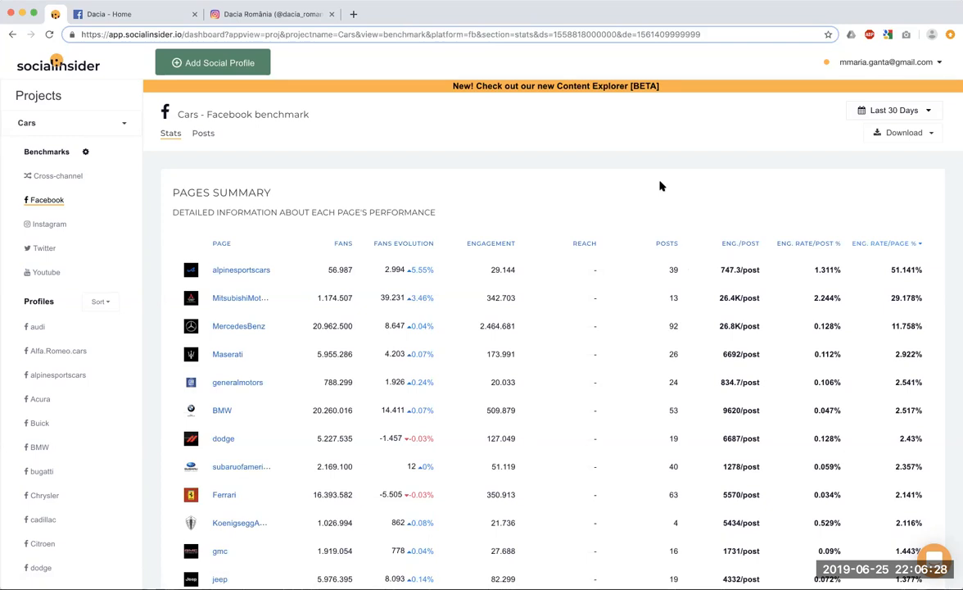
scroll(660, 186, down, 15)
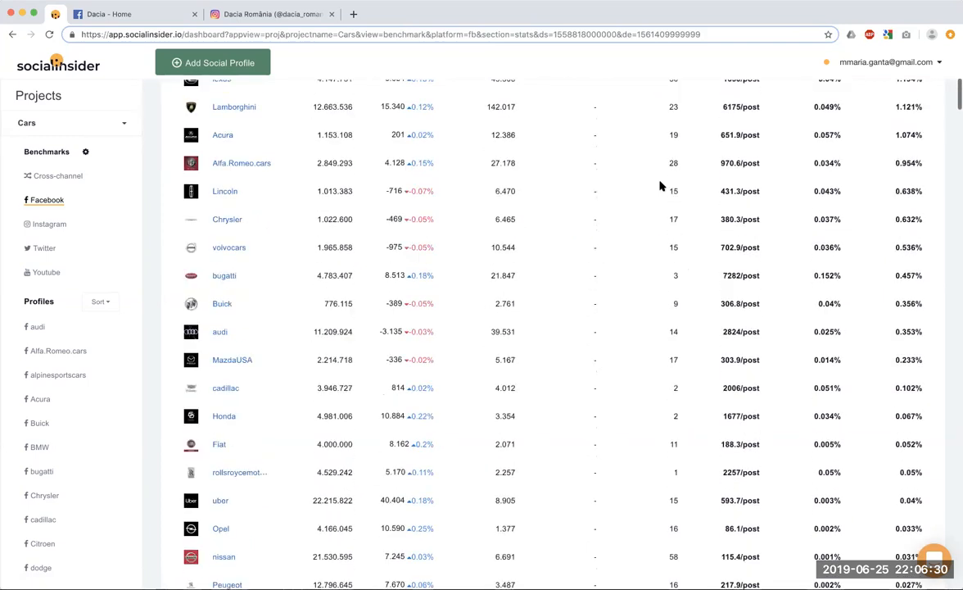
Examine the charts ranking the pages by total fans count and by engagement, and glance at the top 3 posts from each page
scroll(660, 186, down, 5)
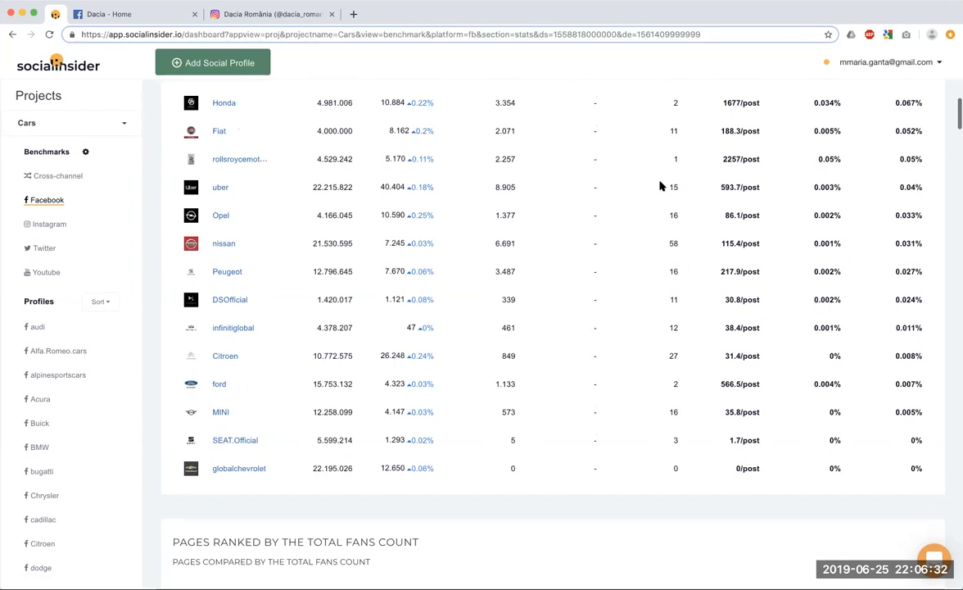
scroll(660, 186, up, 2)
scroll(660, 186, down, 6)
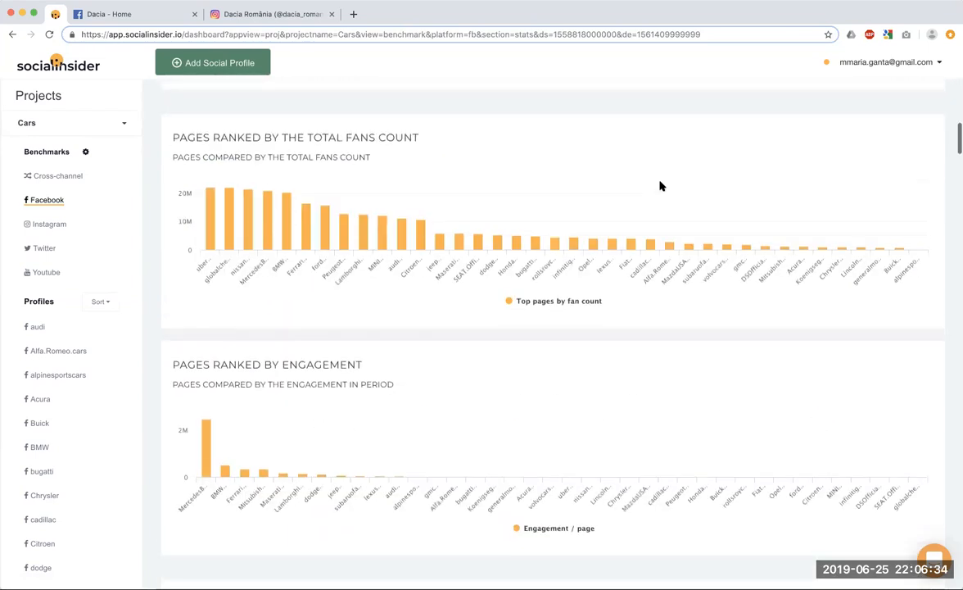
scroll(660, 186, up, 3)
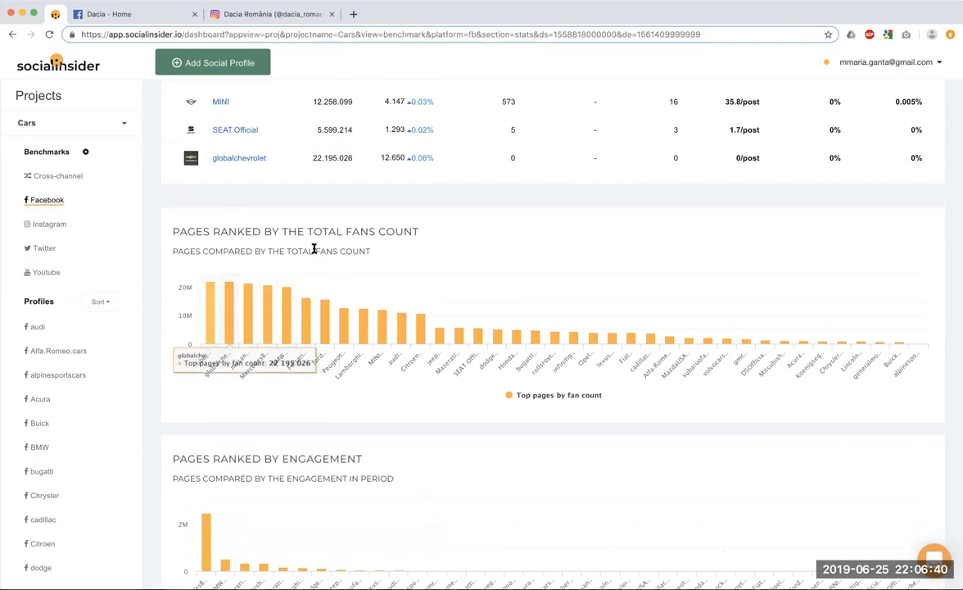
scroll(314, 250, down, 2)
scroll(314, 250, up, 2)
scroll(314, 252, down, 4)
scroll(314, 252, up, 2)
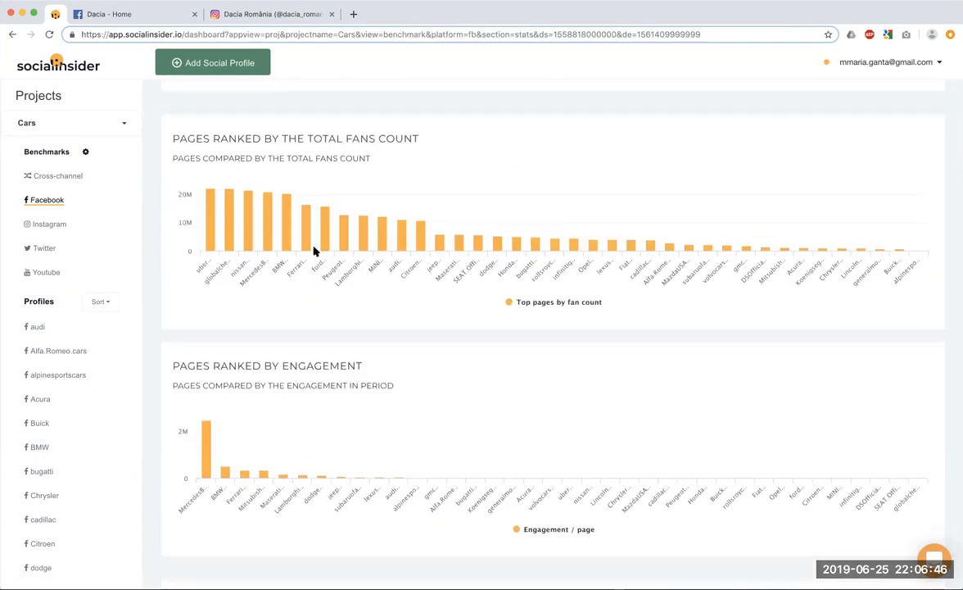
scroll(313, 251, up, 2)
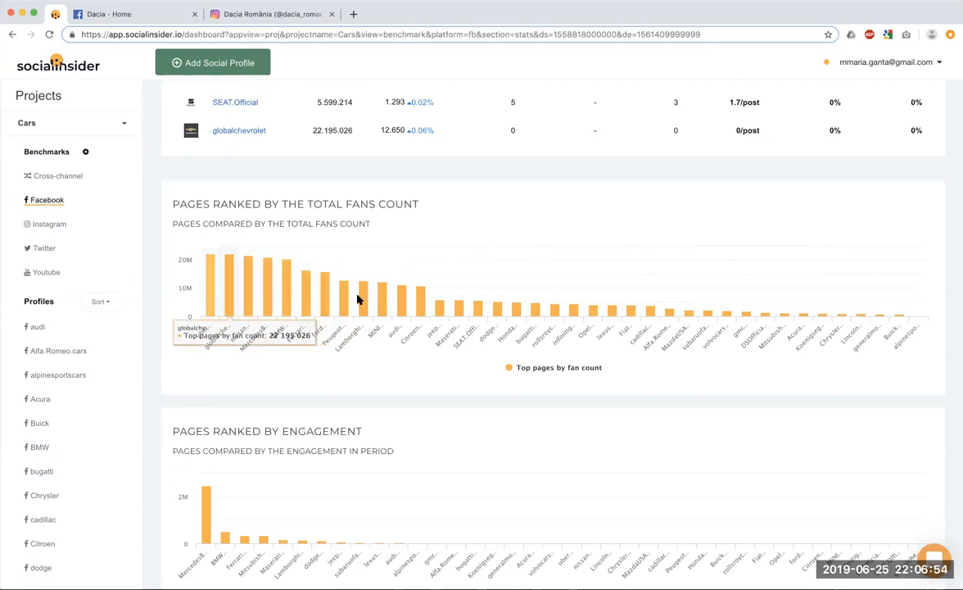
scroll(631, 427, down, 1)
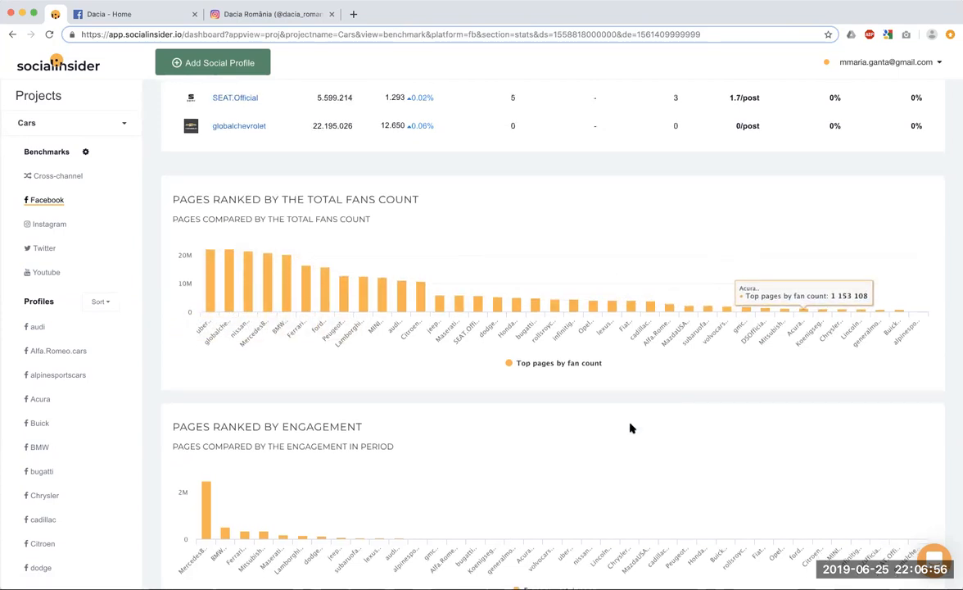
scroll(631, 427, down, 7)
scroll(631, 428, up, 3)
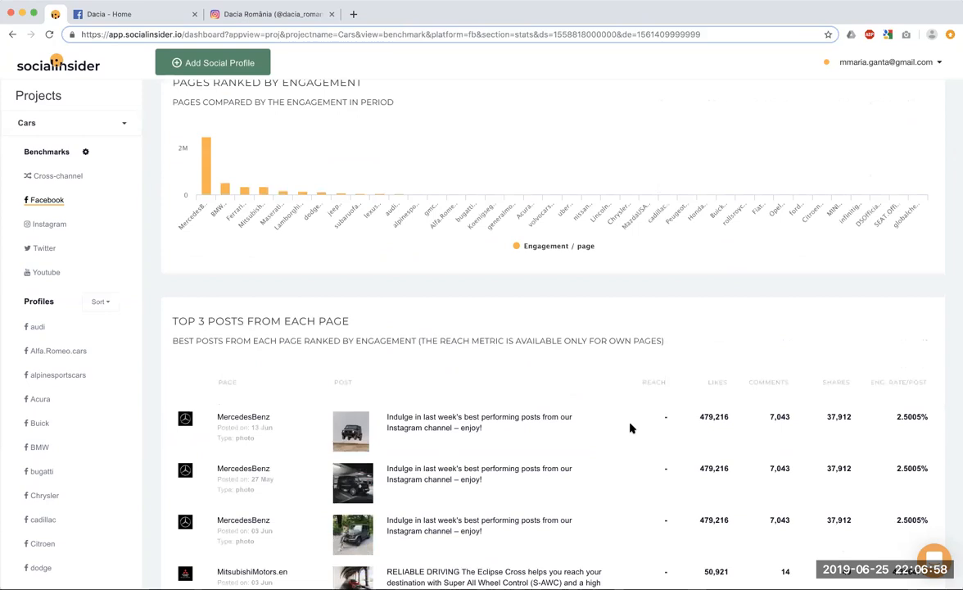
scroll(630, 427, down, 6)
scroll(631, 428, up, 3)
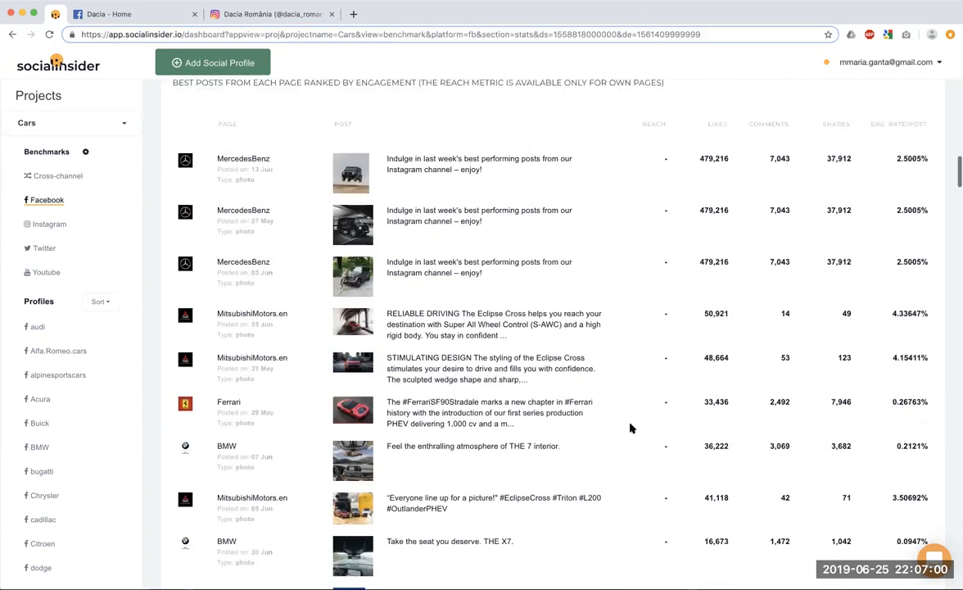
scroll(630, 428, up, 7)
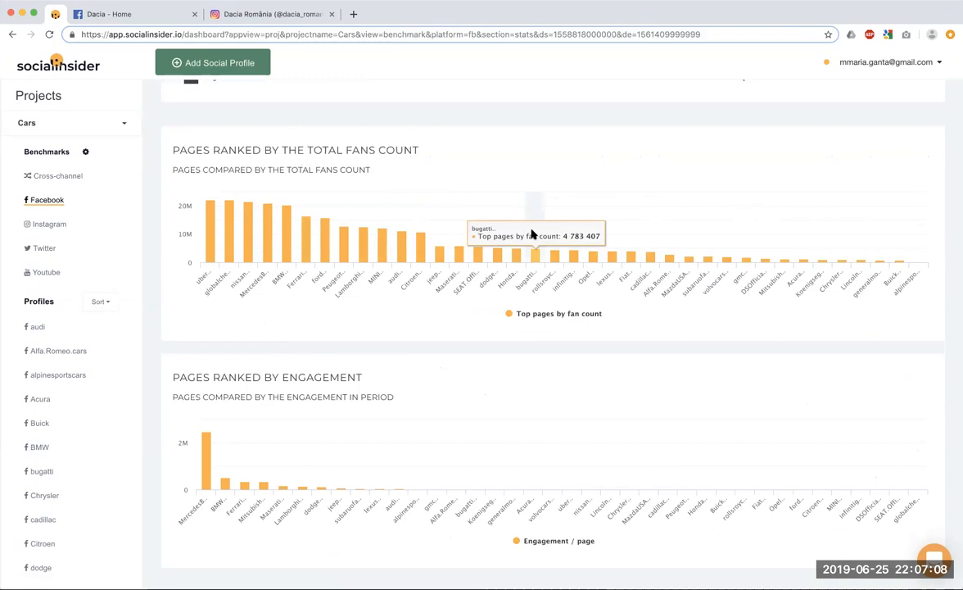
Open the settings of the Cars project and look over its list of project pages
click(86, 153)
scroll(467, 288, up, 1)
scroll(467, 288, down, 2)
scroll(467, 290, up, 1)
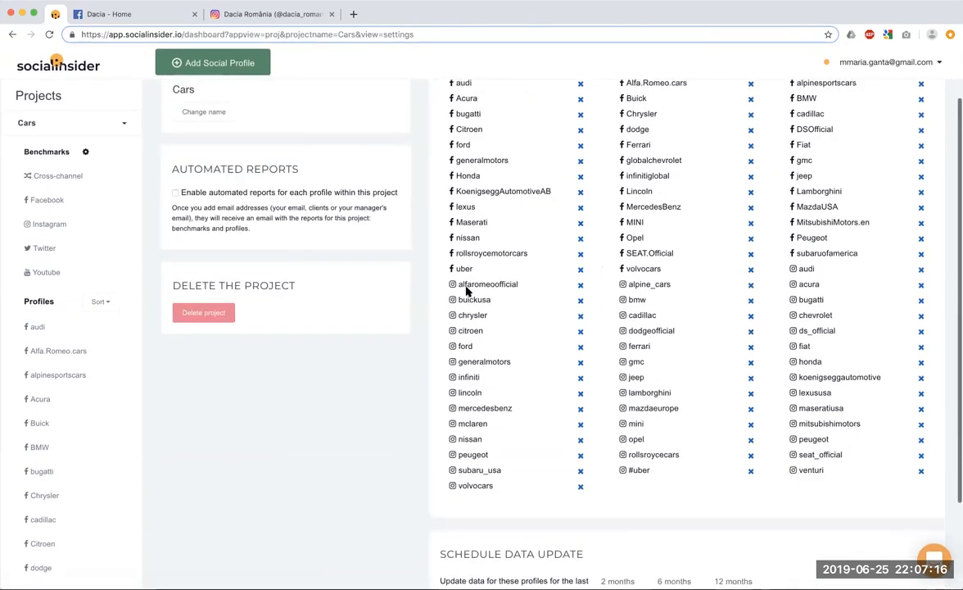
scroll(467, 288, up, 1)
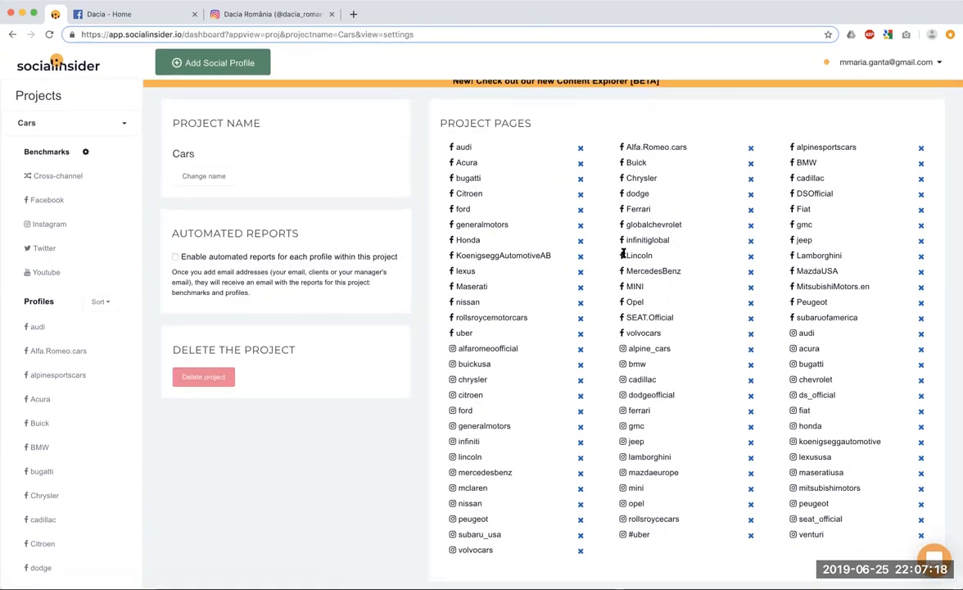
Remove the Facebook pages KoenigseggAutomotiveAB, Lincoln, Lamborghini, lexus, MercedesBenz and MazdaUSA from the project
click(581, 257)
click(581, 258)
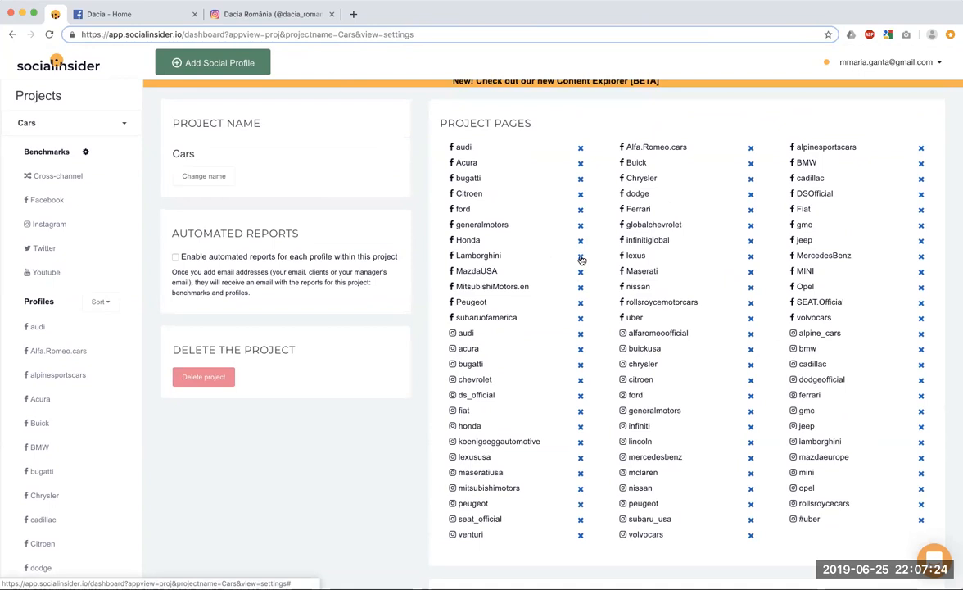
click(581, 257)
click(581, 257)
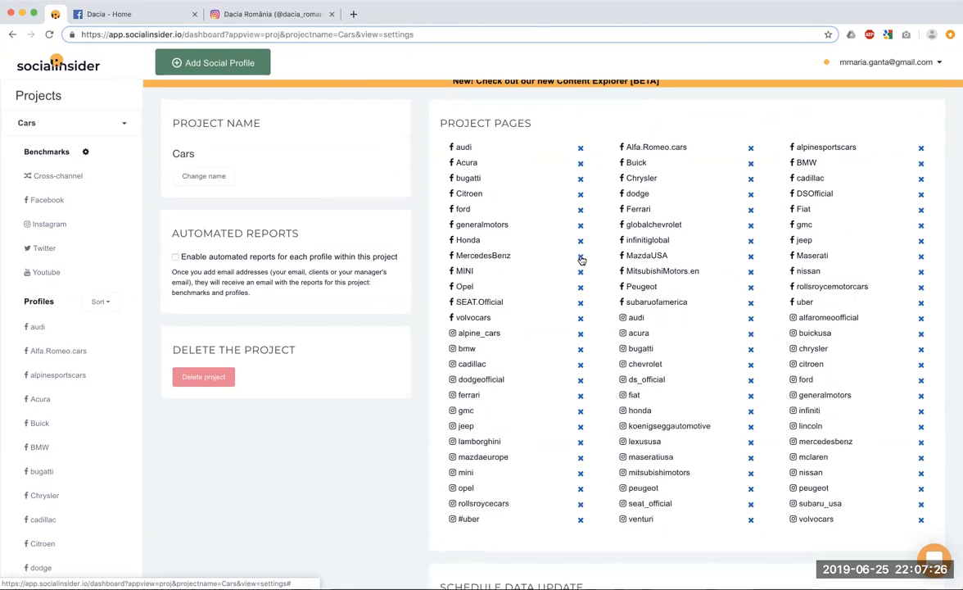
click(581, 258)
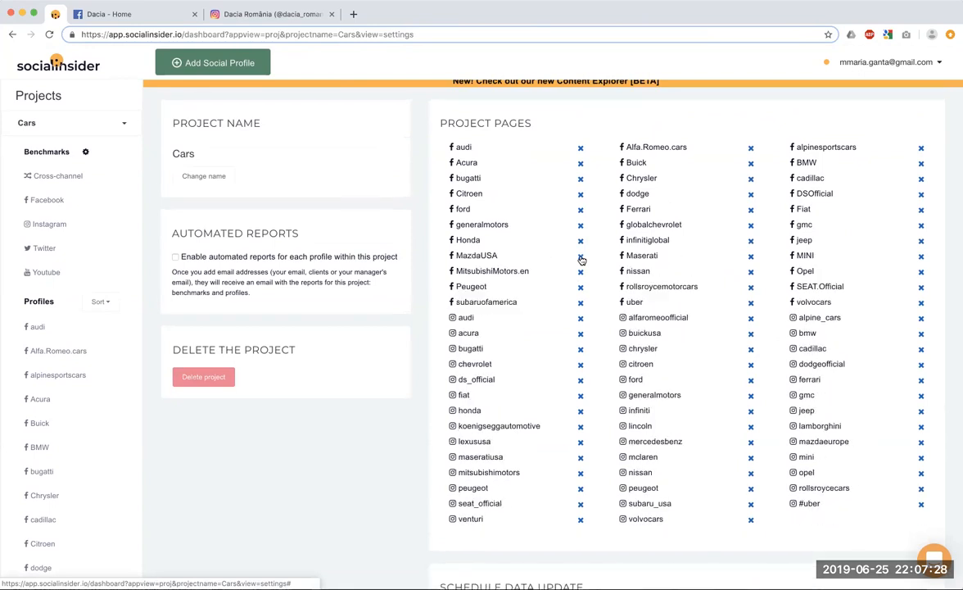
click(581, 258)
Remove the Facebook pages Honda, infinitiglobal, jeep, Maserati, MINI, MitsubishiMotors.en, nissan, Opel, Peugeot and uber from the project
click(580, 248)
click(581, 248)
click(580, 247)
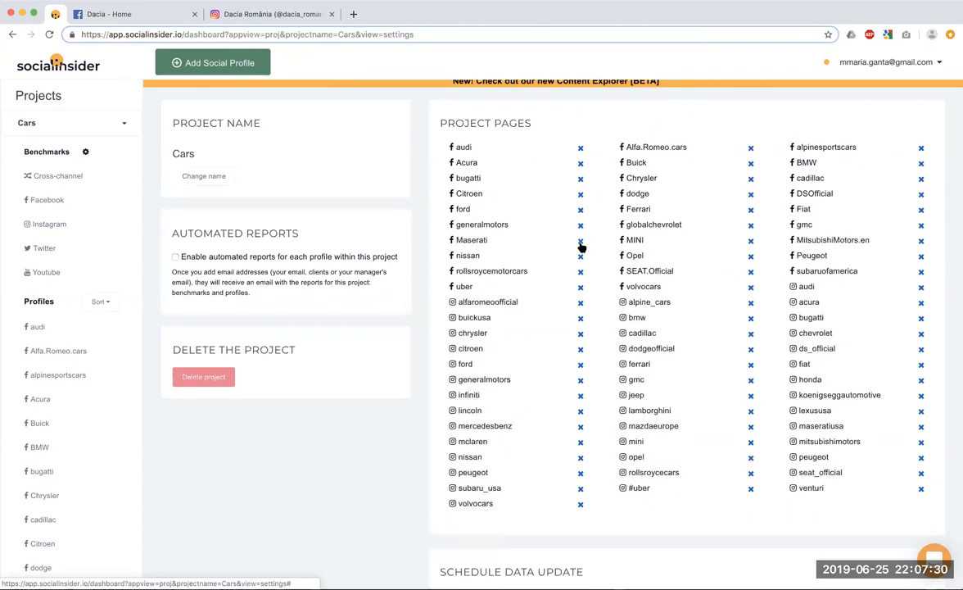
click(581, 244)
click(580, 244)
click(581, 244)
click(581, 244)
click(581, 245)
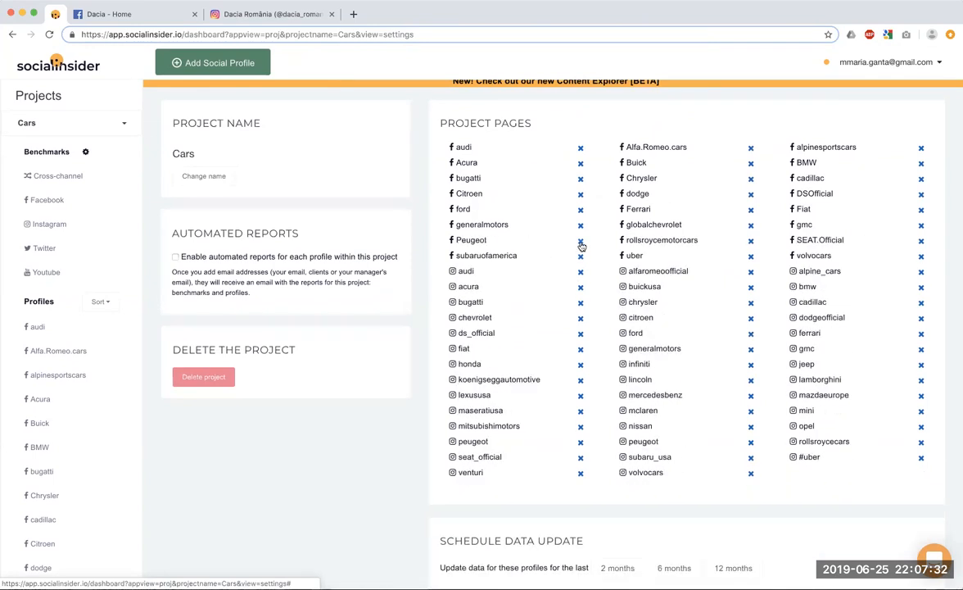
click(581, 244)
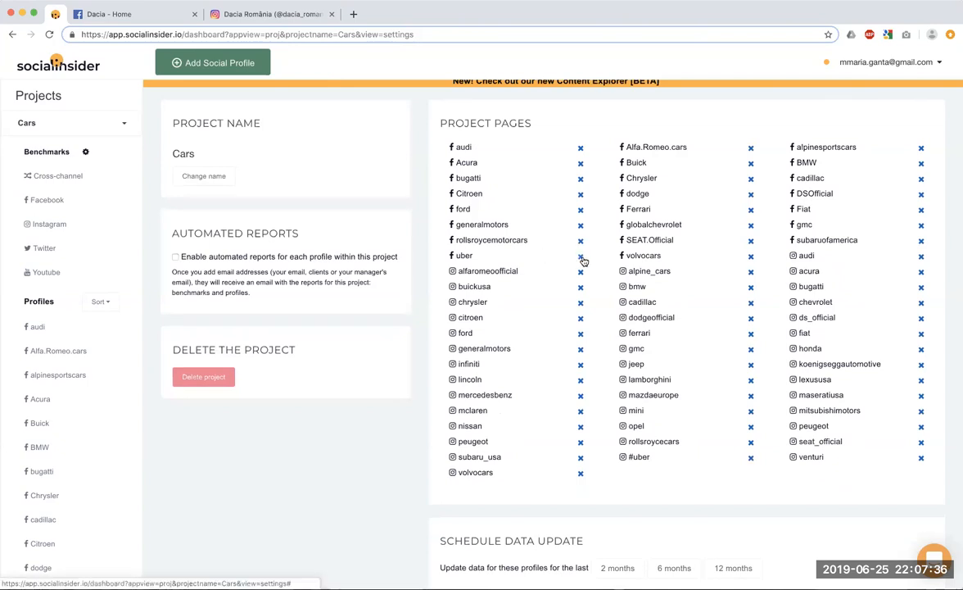
click(581, 257)
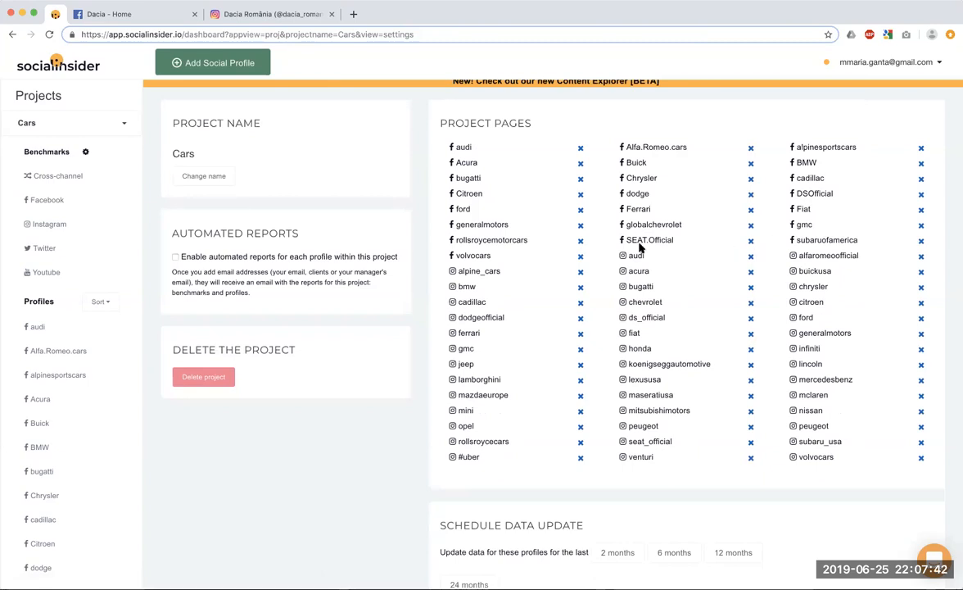
Remove the Facebook pages Citroen, dodge, DSOfficial, ford, Ferrari, Fiat and generalmotors from the project
click(580, 199)
click(580, 199)
click(581, 199)
click(581, 199)
click(581, 199)
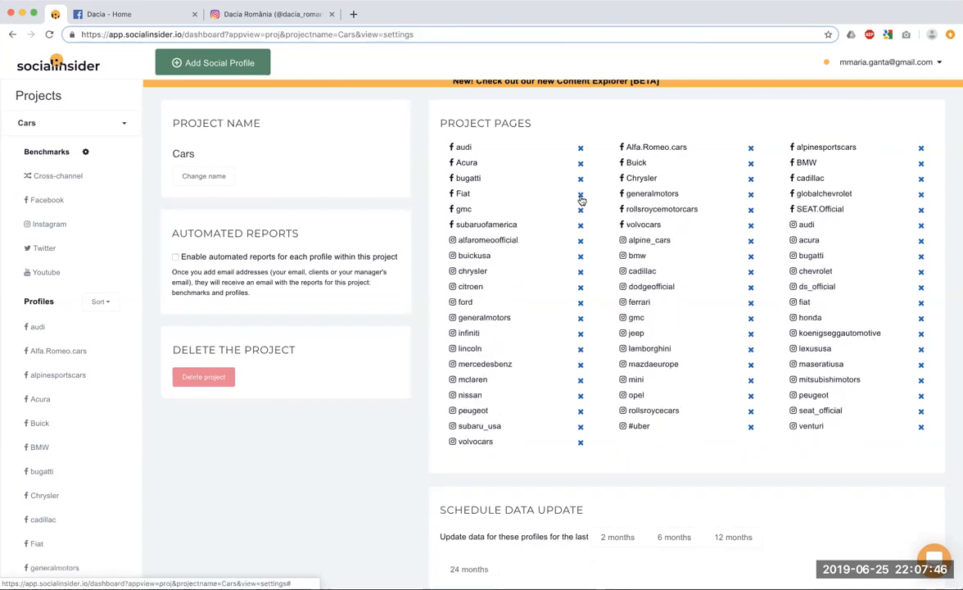
click(581, 199)
click(581, 199)
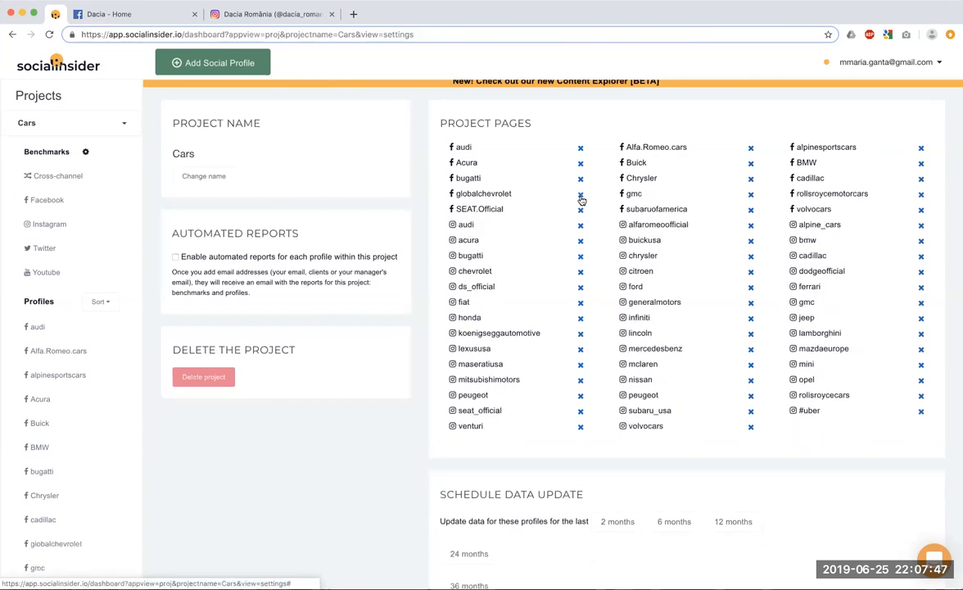
Reopen the Cars Facebook benchmark and review the reduced pages summary and the fans count and engagement charts
click(48, 199)
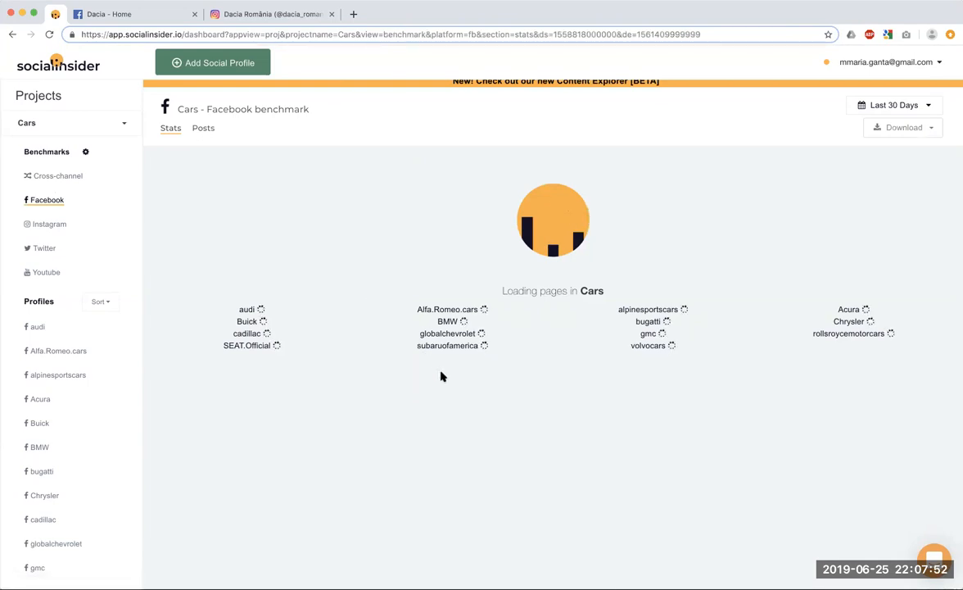
scroll(441, 376, down, 3)
scroll(440, 376, up, 1)
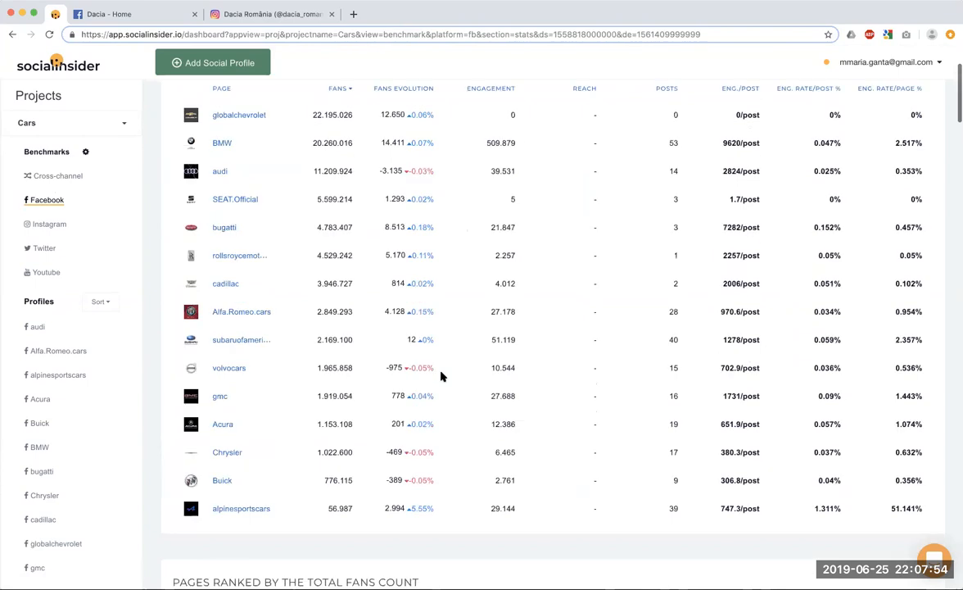
scroll(441, 376, up, 1)
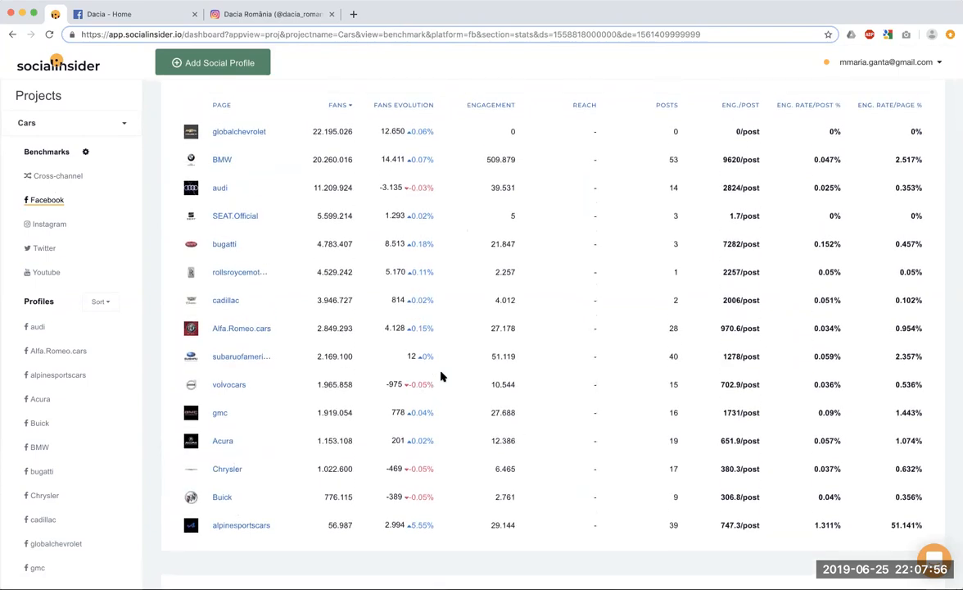
scroll(441, 376, down, 5)
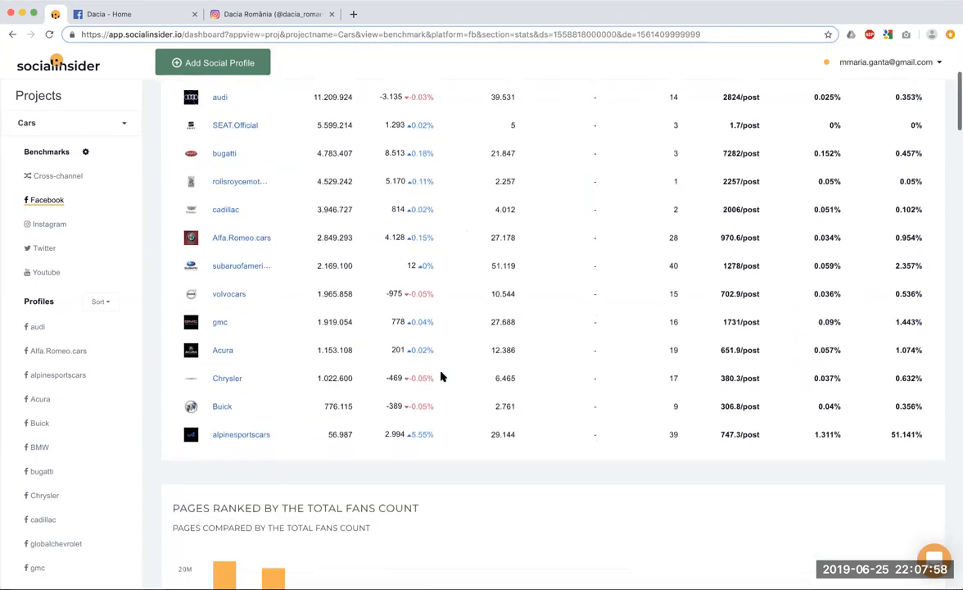
scroll(441, 376, down, 3)
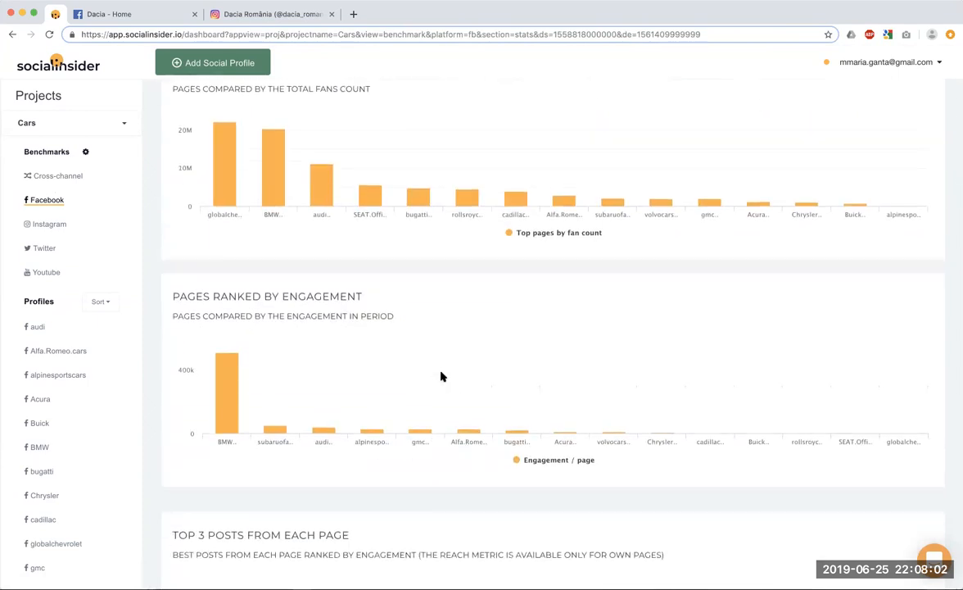
scroll(441, 376, down, 3)
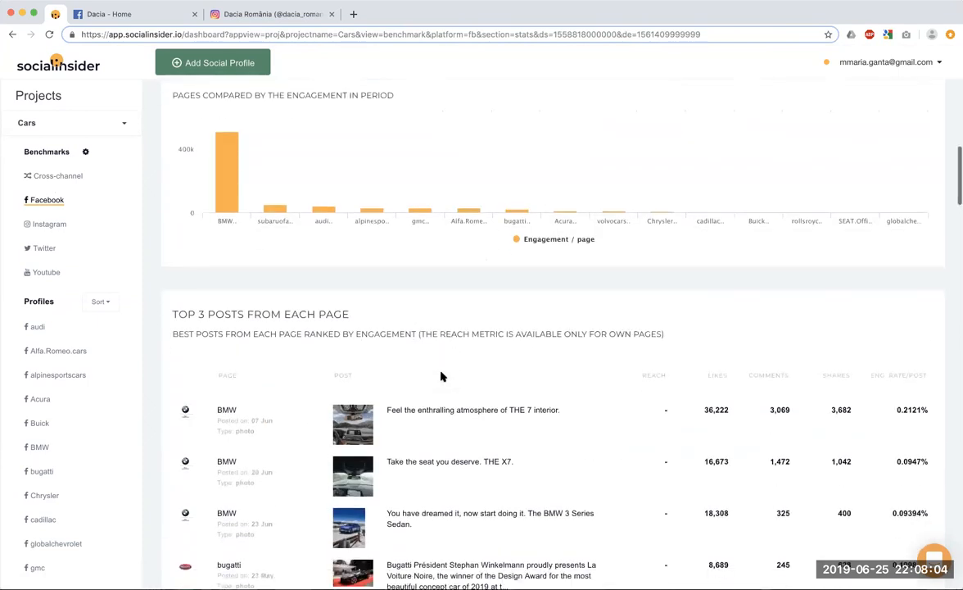
scroll(441, 376, up, 2)
Examine the top 3 posts from each page, comparing their likes, comments, shares and engagement rate per post
scroll(441, 376, down, 3)
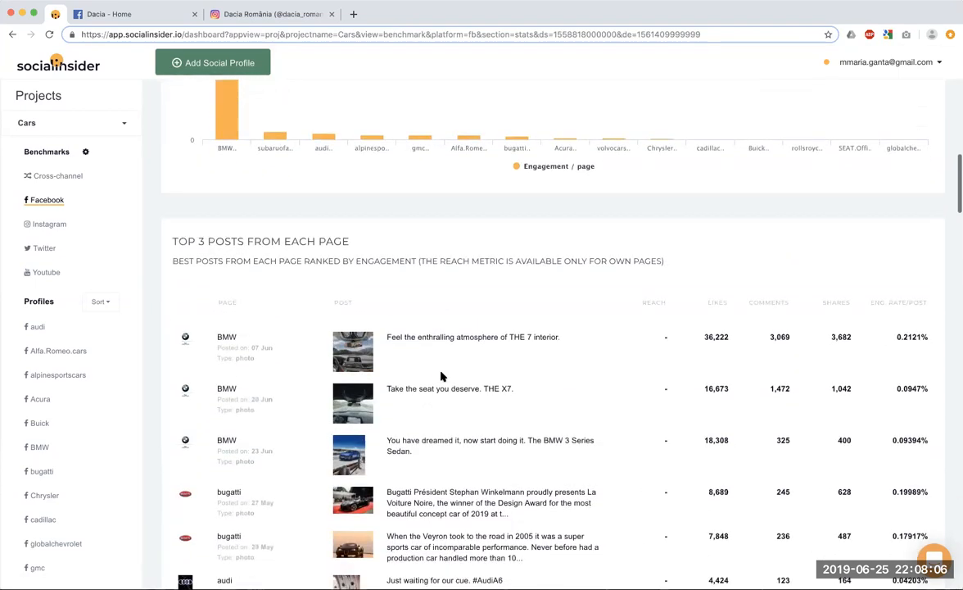
scroll(441, 376, down, 1)
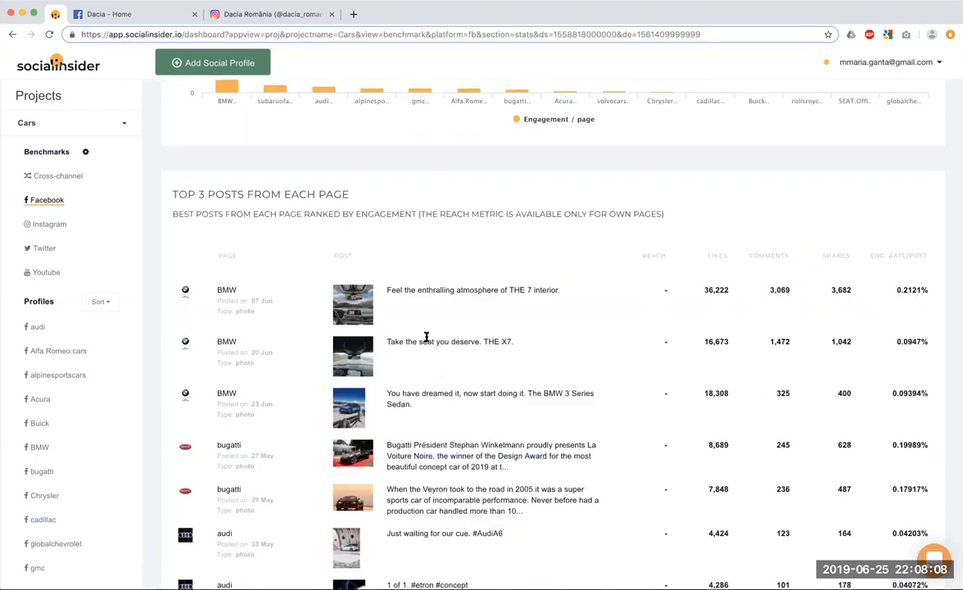
scroll(426, 337, down, 3)
scroll(426, 337, up, 2)
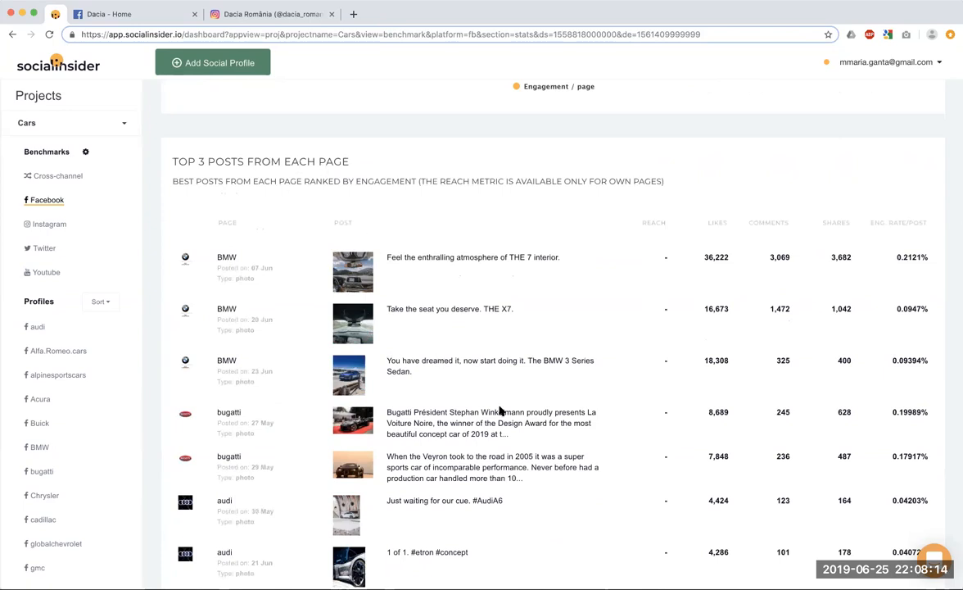
scroll(501, 410, down, 1)
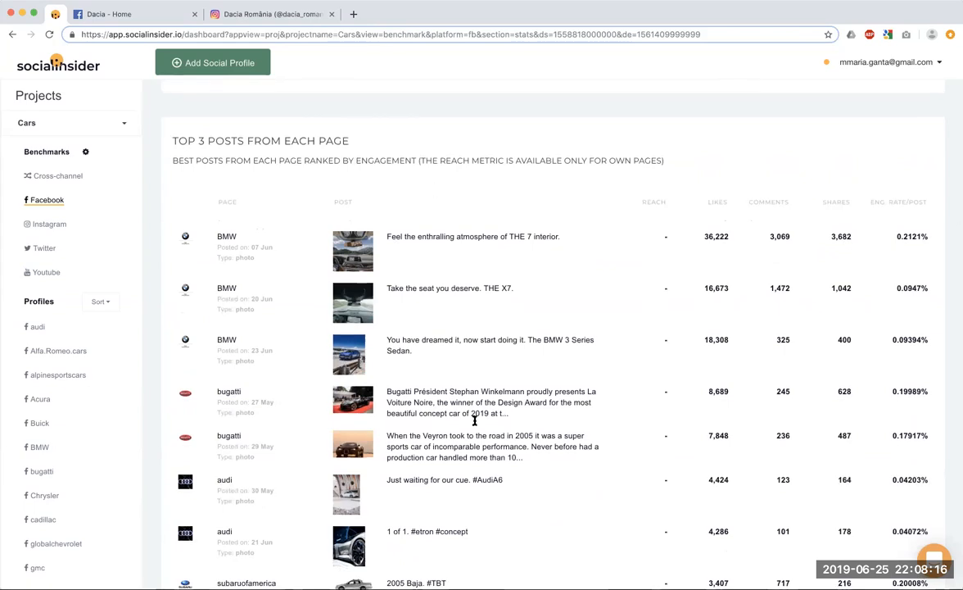
scroll(480, 428, down, 1)
scroll(437, 409, down, 1)
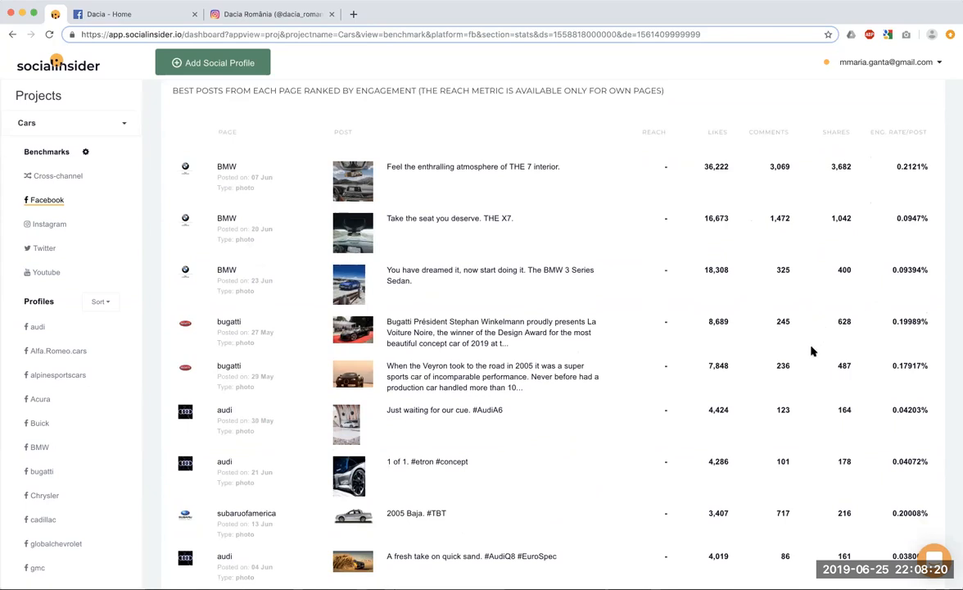
scroll(807, 352, down, 1)
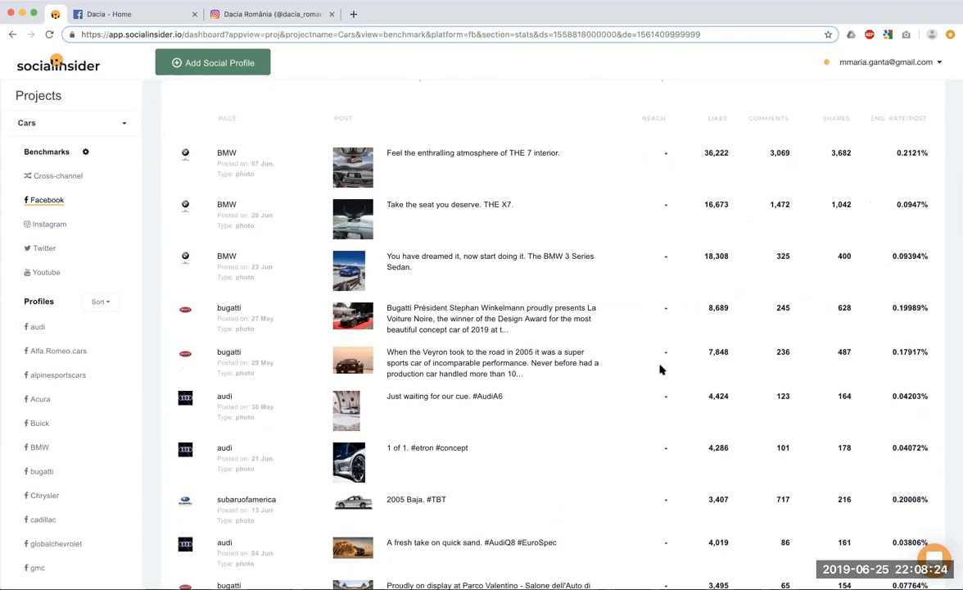
scroll(662, 369, down, 3)
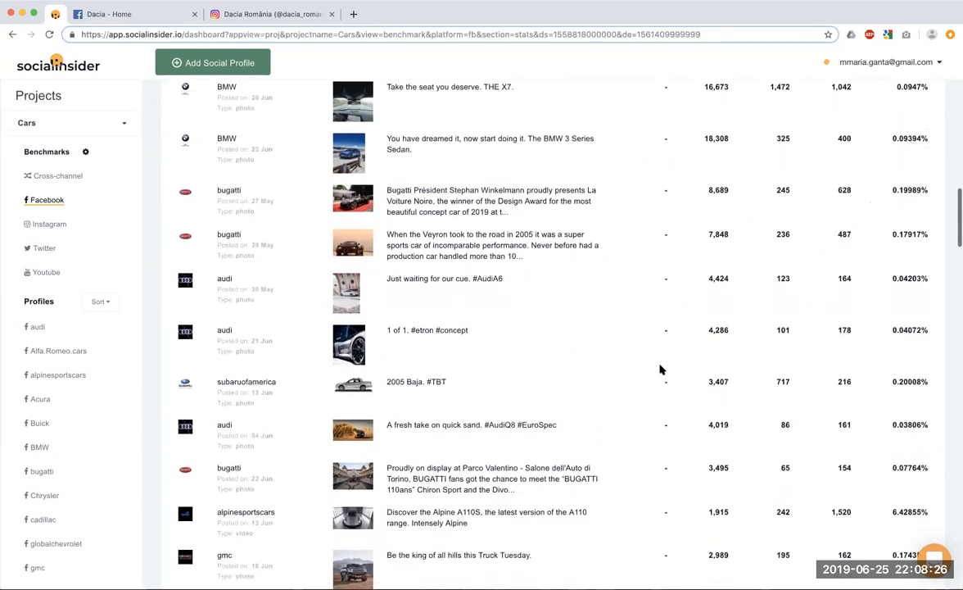
scroll(662, 370, up, 1)
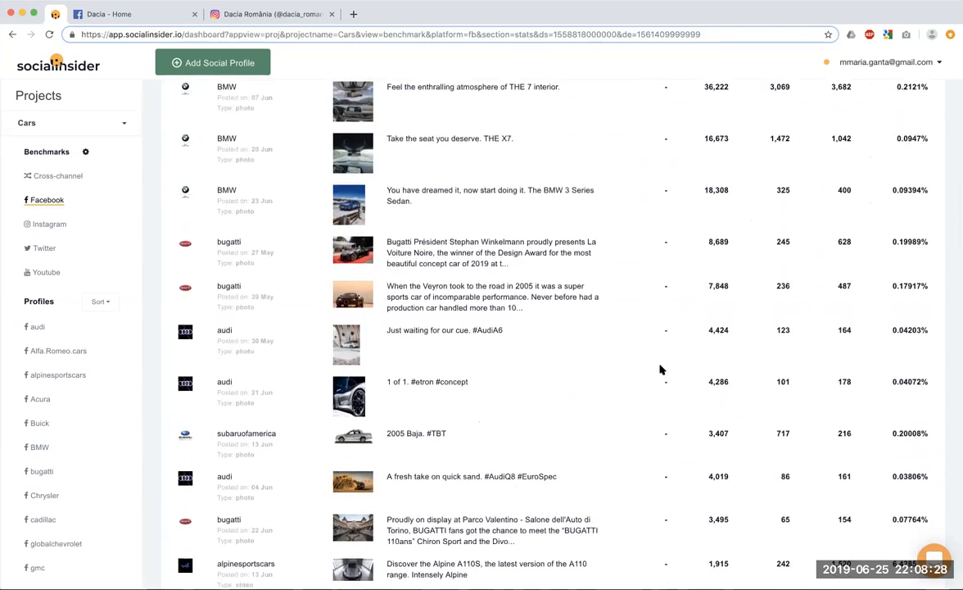
scroll(662, 370, down, 2)
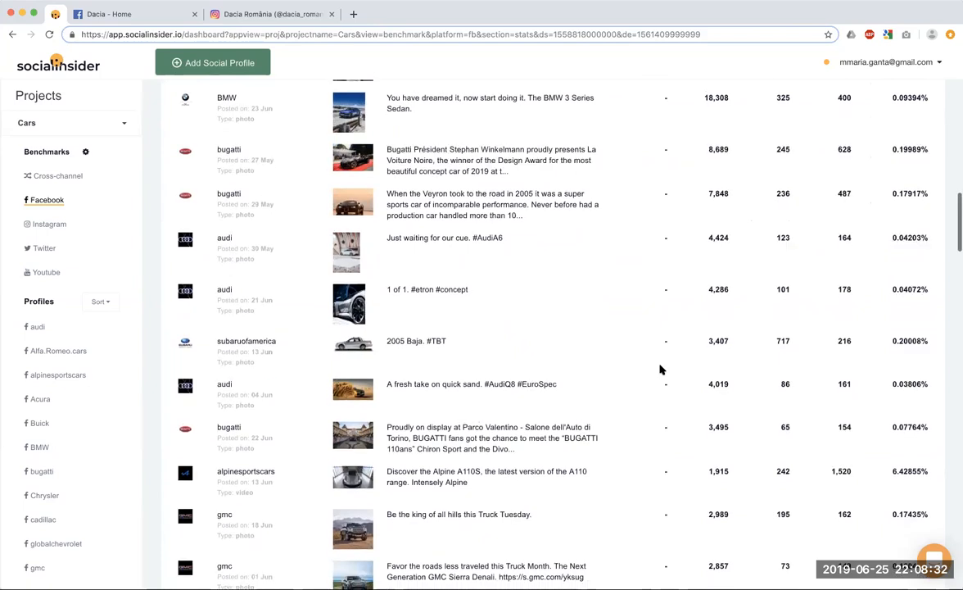
Examine the remaining top posts through to the least engaging SEAT.Official ones, comparing their likes, comments and shares
scroll(662, 370, down, 1)
scroll(662, 370, down, 1)
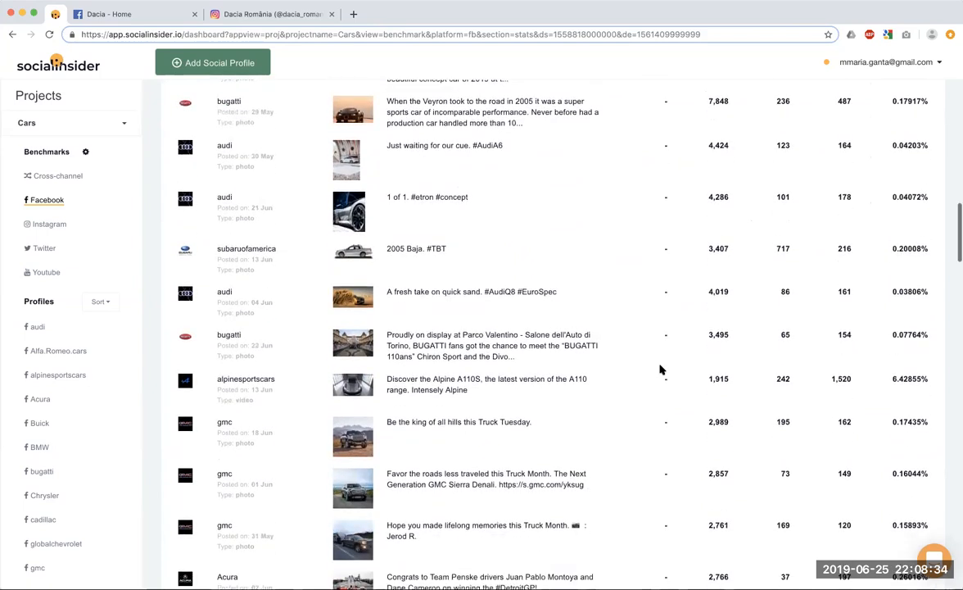
scroll(662, 369, down, 2)
scroll(662, 369, down, 15)
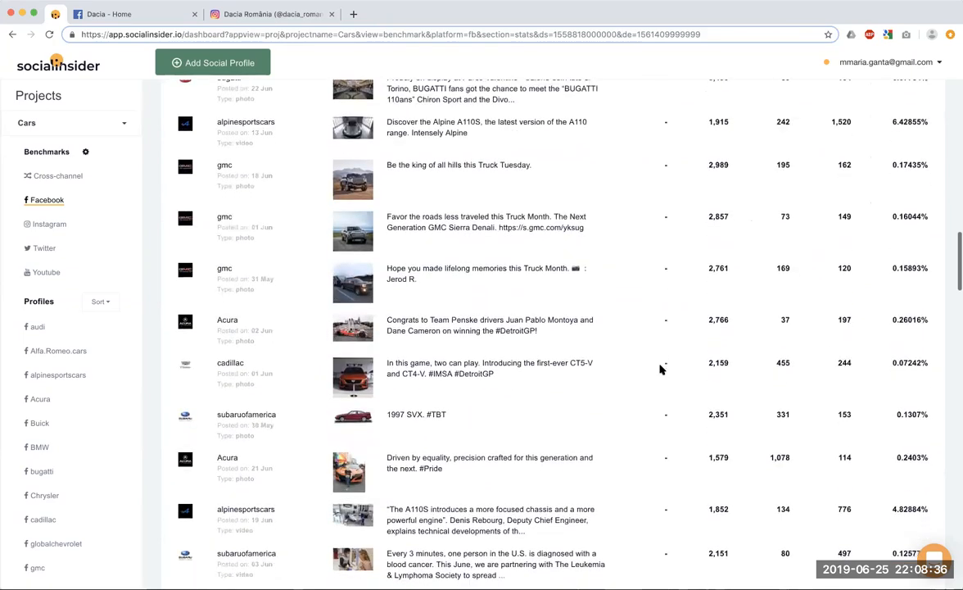
scroll(660, 370, down, 16)
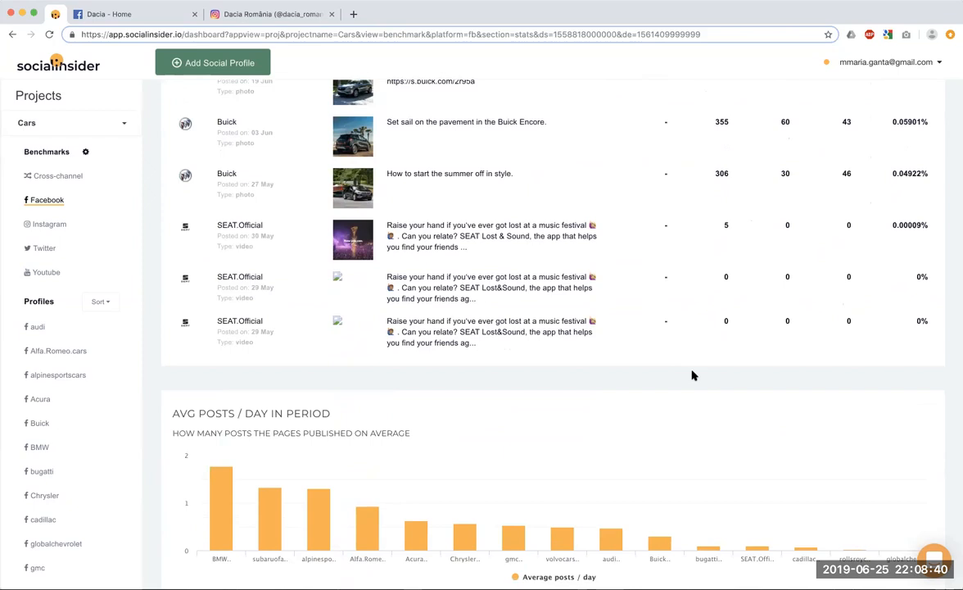
scroll(692, 375, up, 20)
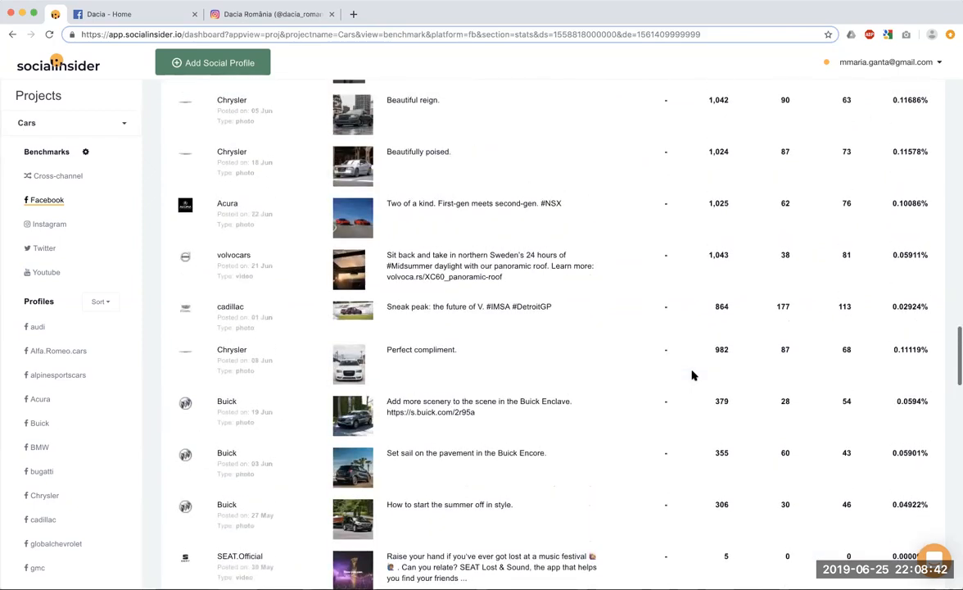
scroll(692, 375, down, 18)
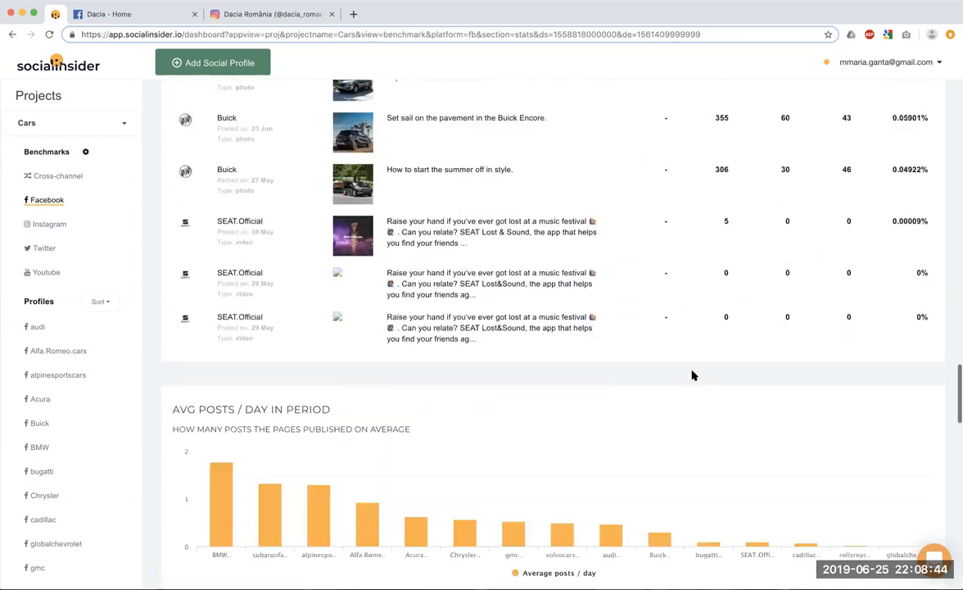
scroll(692, 375, up, 20)
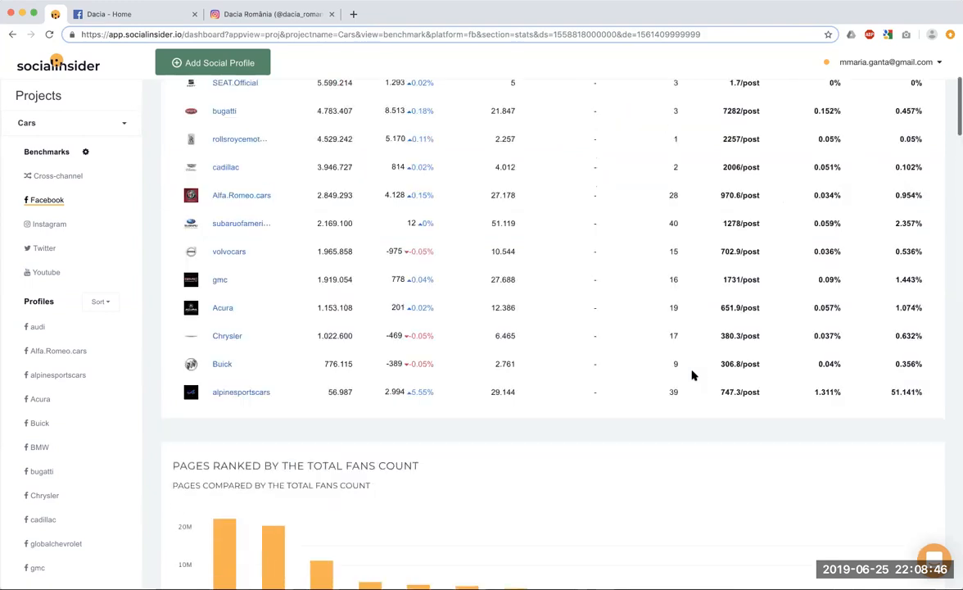
Show the download format options for the Cars Facebook benchmark without exporting anything
click(909, 136)
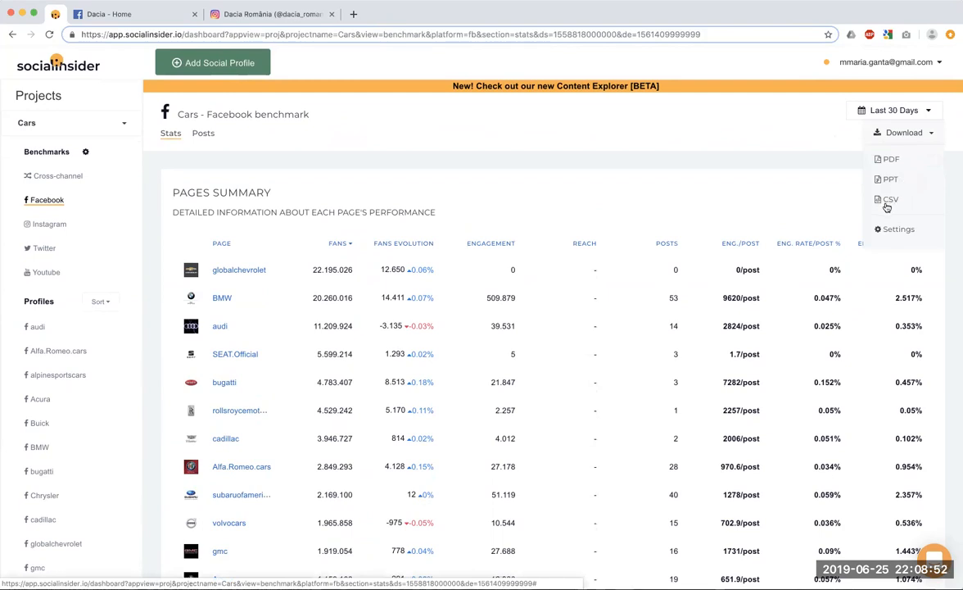
click(789, 175)
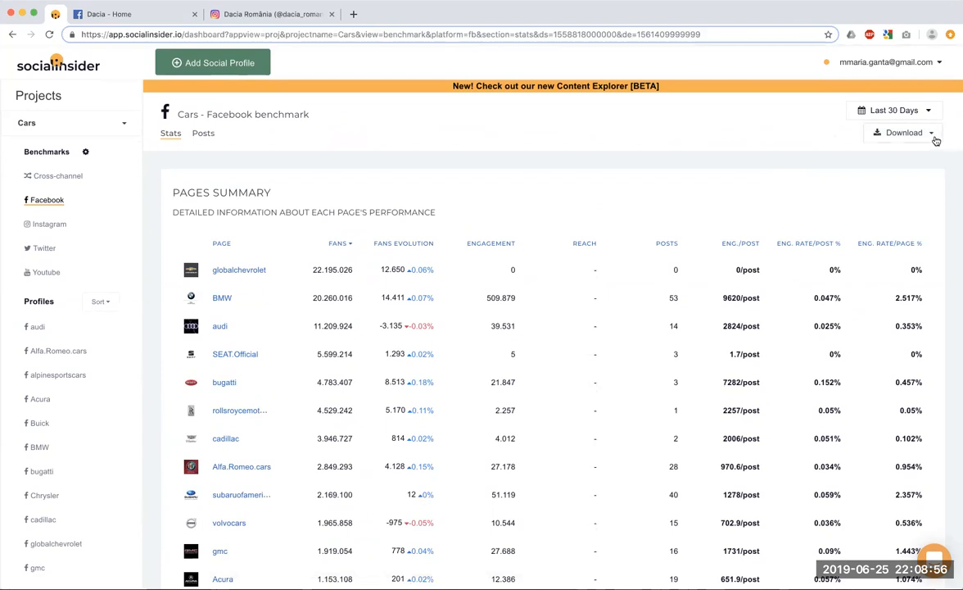
click(934, 136)
click(807, 187)
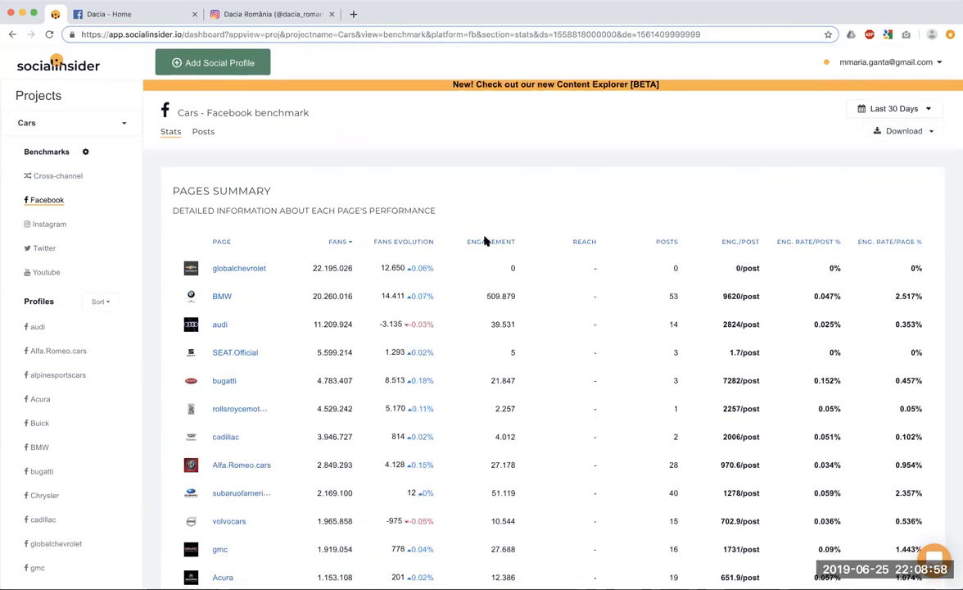
Review the average posts per day chart below the top posts in the Facebook benchmark
scroll(486, 243, down, 2)
scroll(484, 242, down, 3)
scroll(484, 241, up, 2)
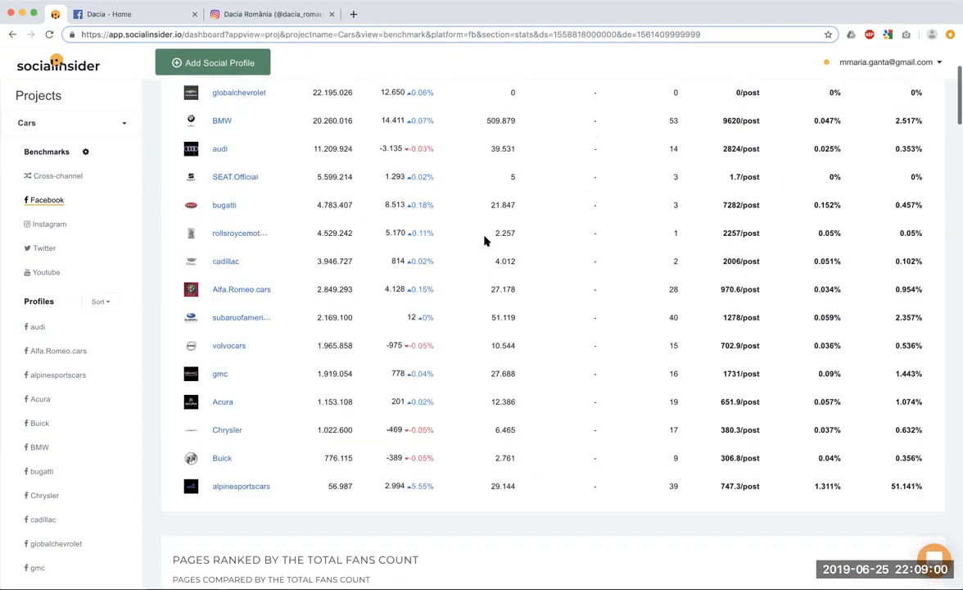
scroll(484, 242, down, 15)
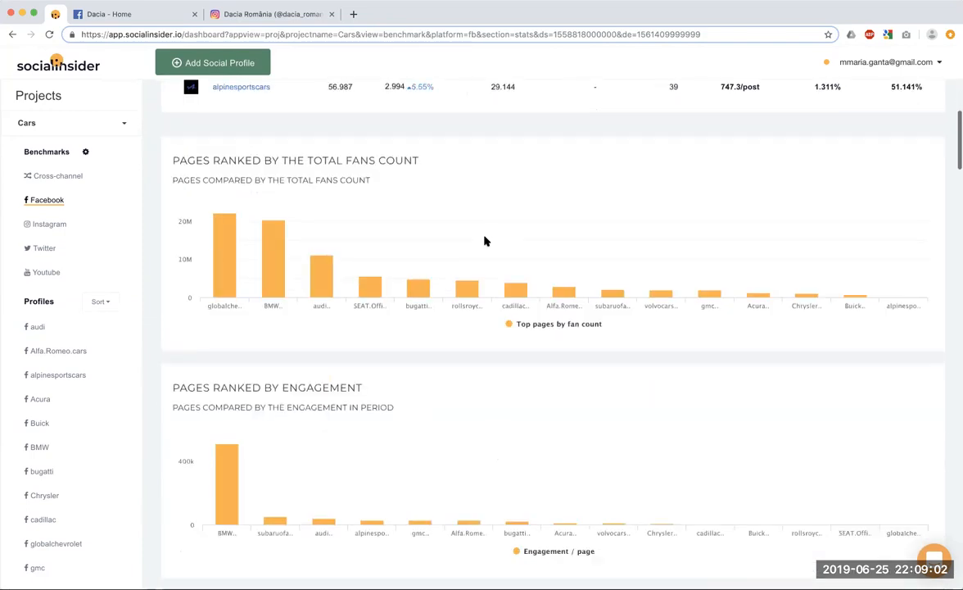
scroll(484, 242, down, 20)
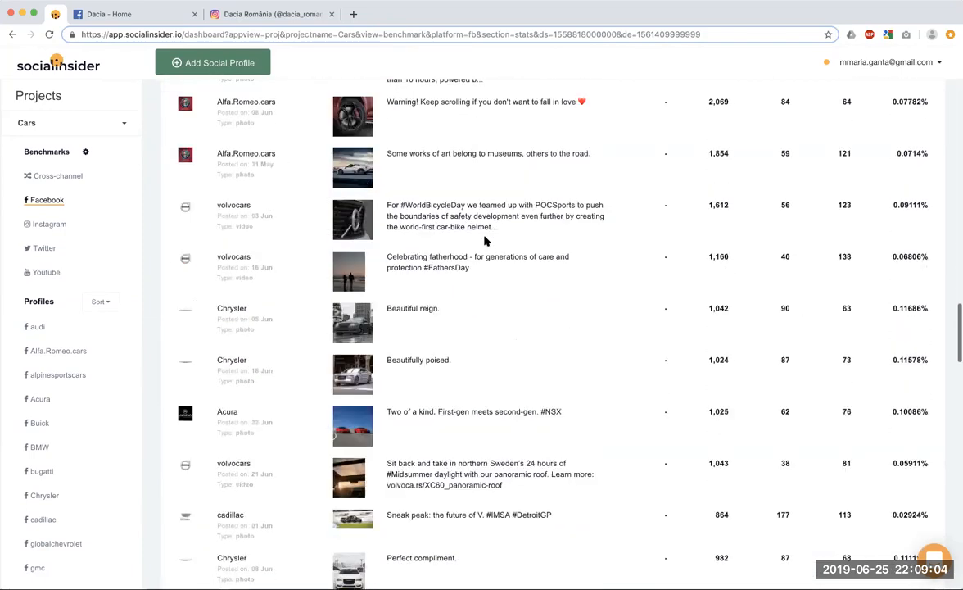
scroll(484, 242, down, 2)
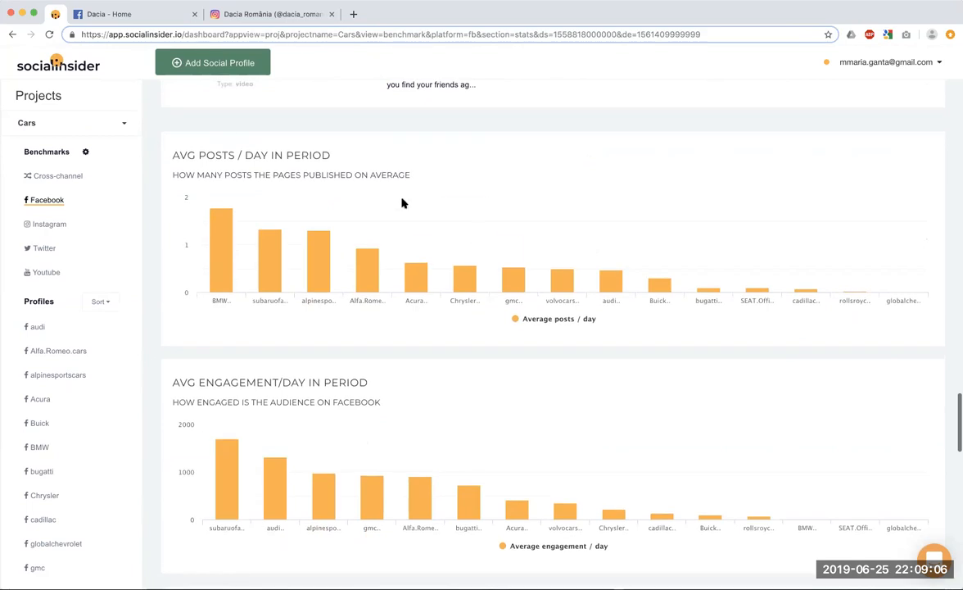
drag(173, 155, 309, 154)
click(309, 154)
scroll(279, 414, down, 4)
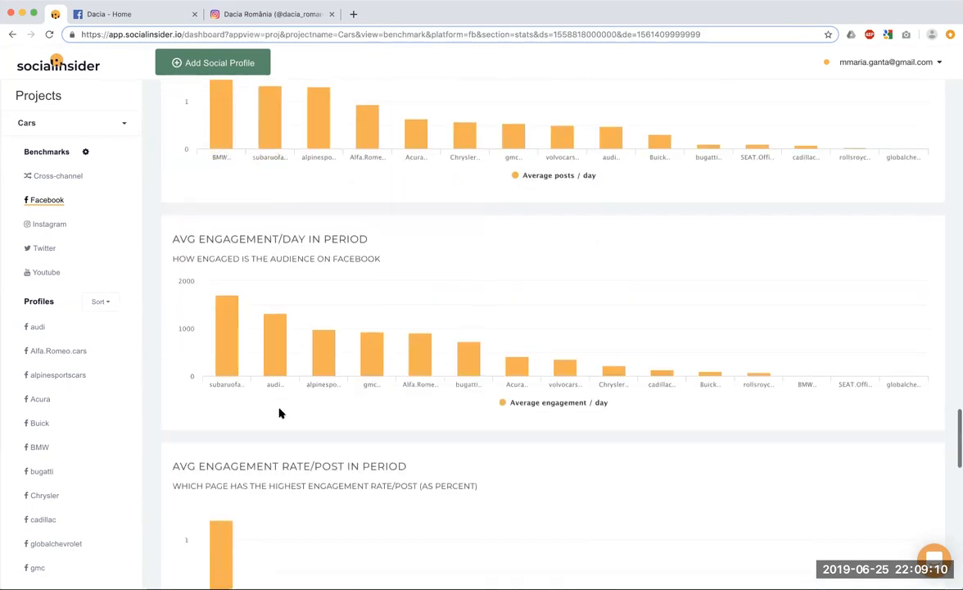
Review the average engagement per day, engagement rate per post and percentage fan change charts, checking the alpinesportscars bar
drag(190, 240, 361, 254)
click(361, 254)
scroll(322, 340, down, 2)
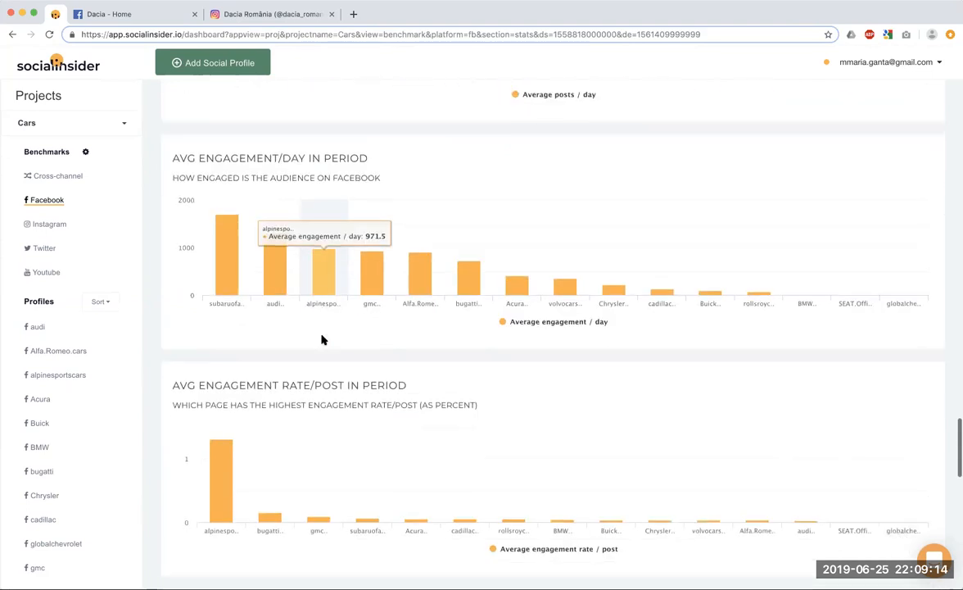
scroll(322, 340, down, 3)
scroll(322, 340, down, 10)
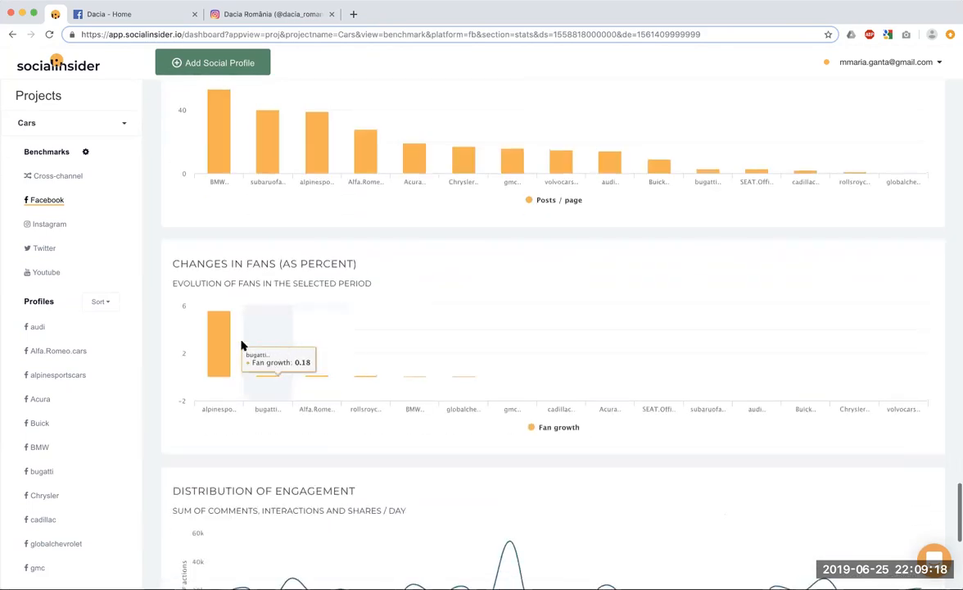
mouse_move(233, 343)
scroll(233, 342, down, 2)
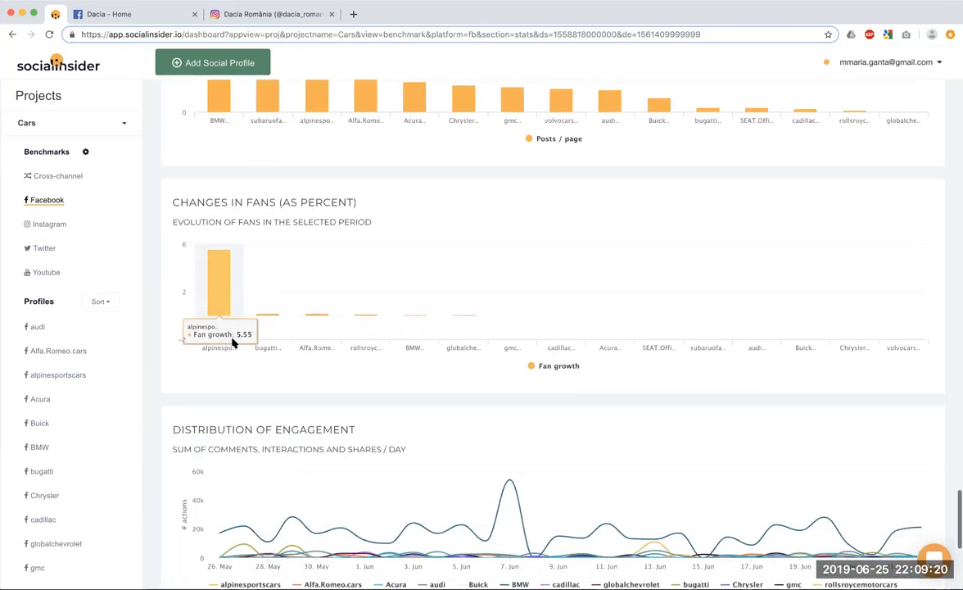
Examine the daily distribution of engagement and the distribution of posts across the Facebook pages
scroll(233, 342, down, 2)
scroll(233, 342, down, 5)
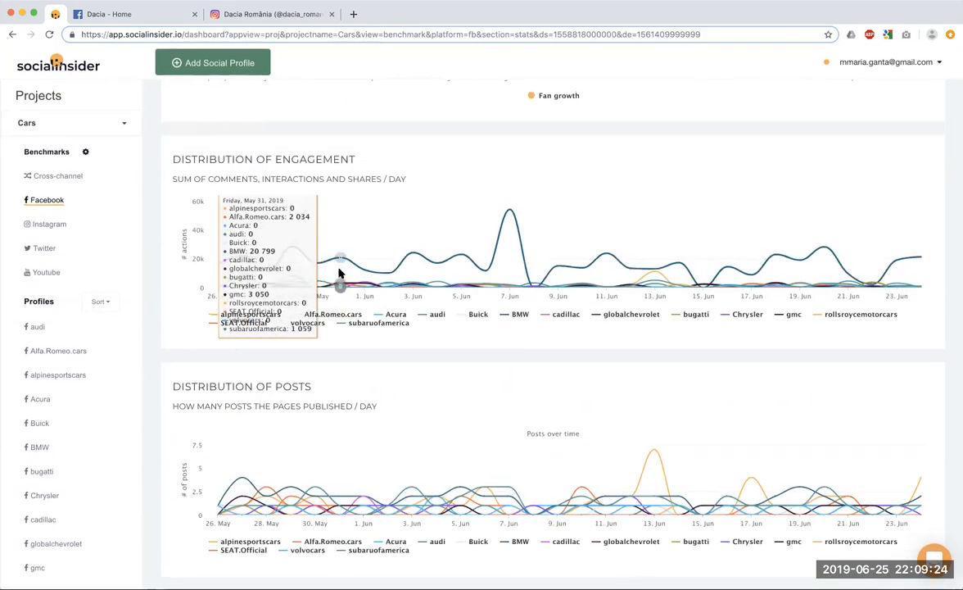
mouse_move(368, 273)
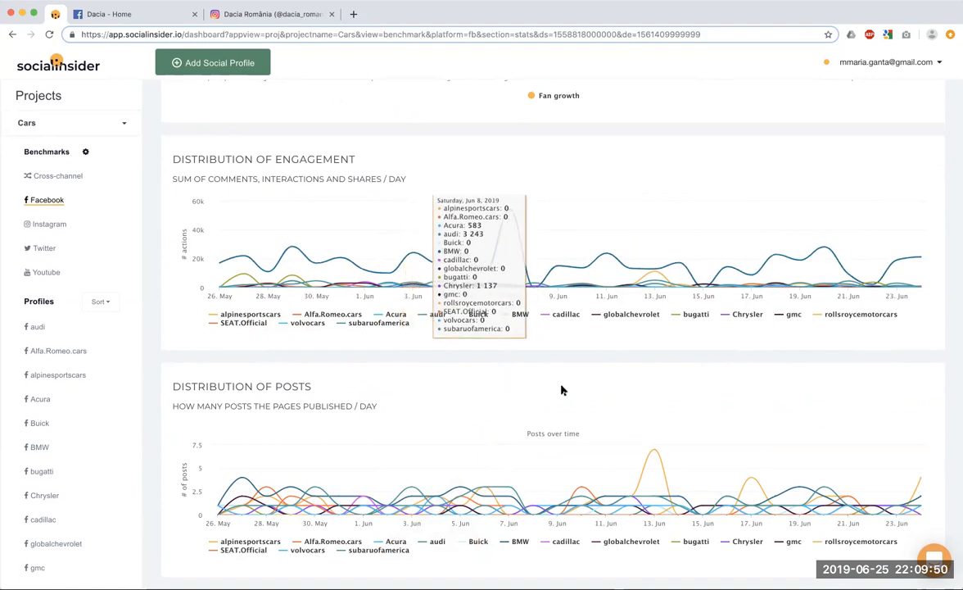
scroll(564, 389, down, 15)
scroll(564, 390, up, 15)
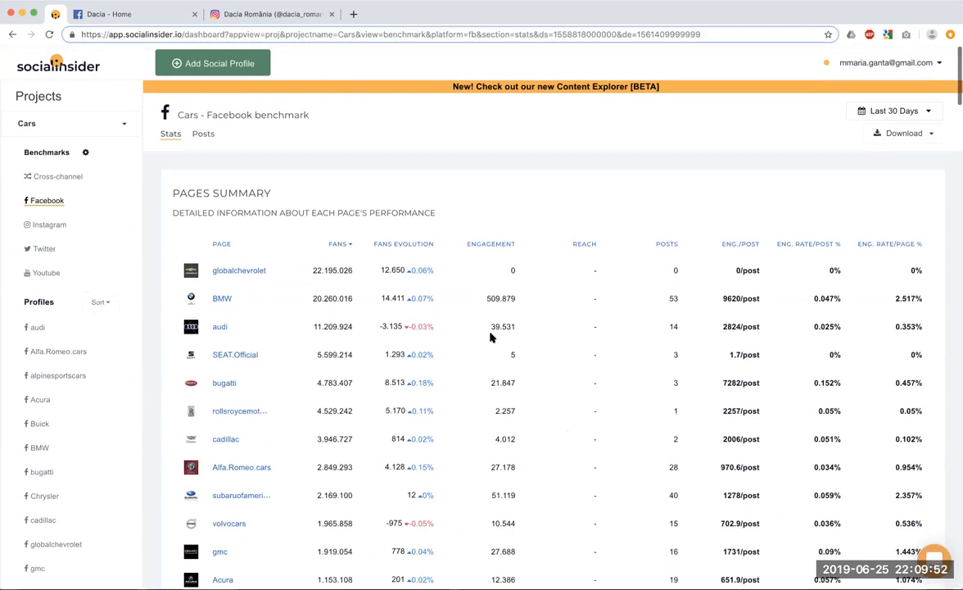
Open the Instagram benchmark of the Cars project with its profiles summary
click(41, 226)
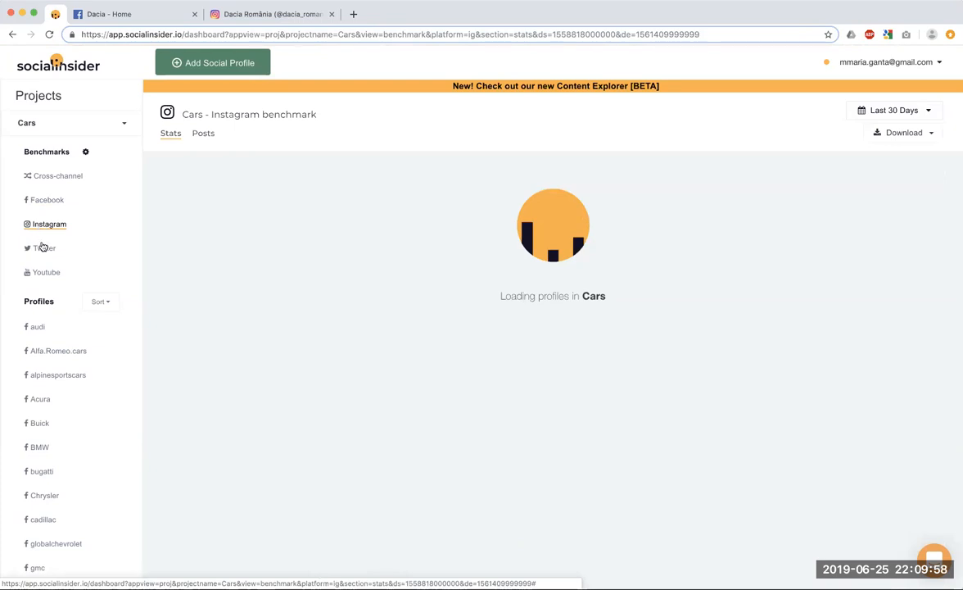
scroll(75, 396, down, 5)
scroll(77, 398, up, 1)
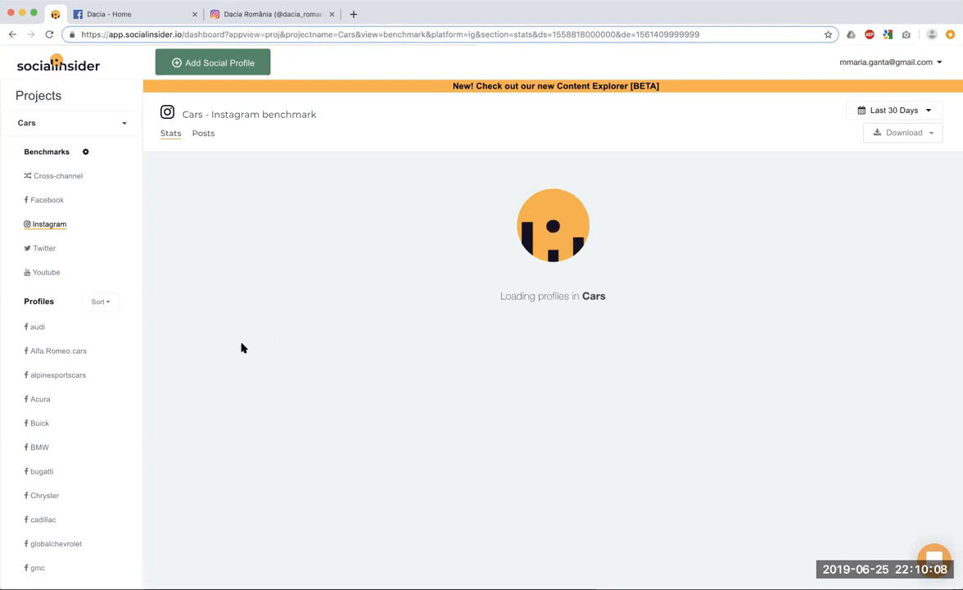
scroll(92, 456, down, 15)
scroll(92, 456, up, 15)
scroll(93, 456, up, 6)
scroll(95, 463, up, 3)
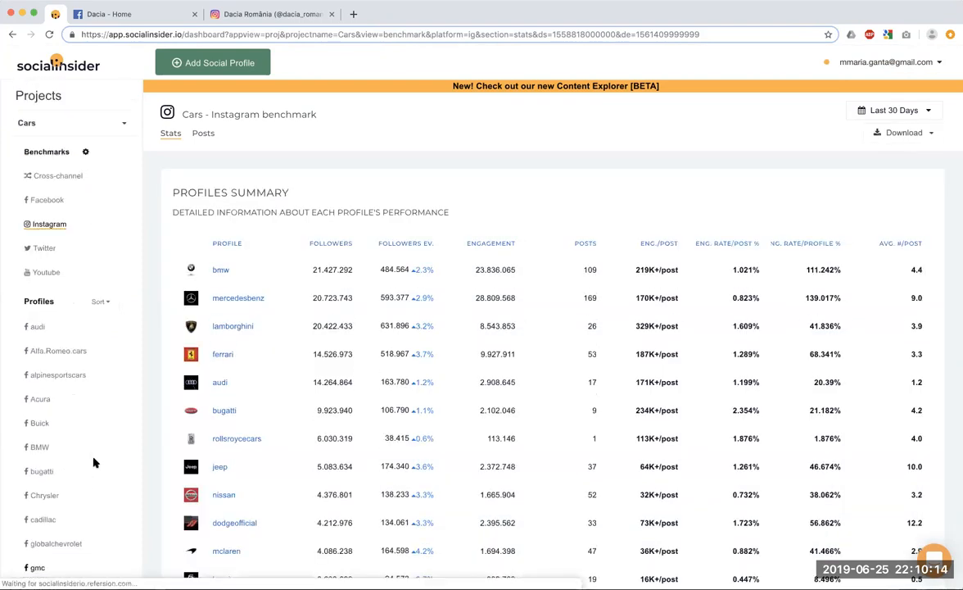
Examine the Instagram profiles summary, comparing each profile's followers, posts and engagement, including bmw's total engagement
scroll(327, 456, down, 3)
scroll(327, 456, down, 20)
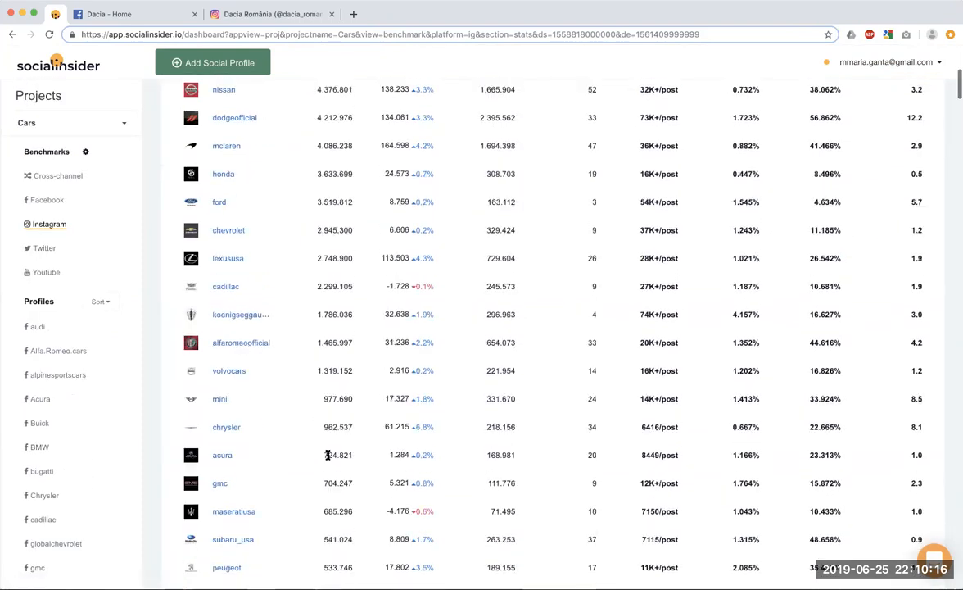
scroll(327, 457, up, 20)
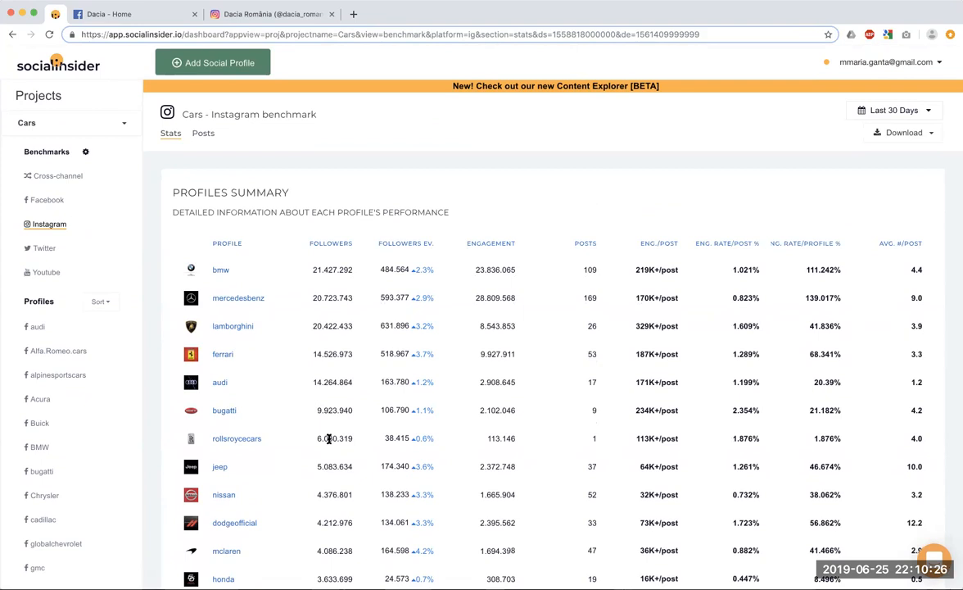
scroll(328, 440, down, 2)
scroll(328, 442, down, 2)
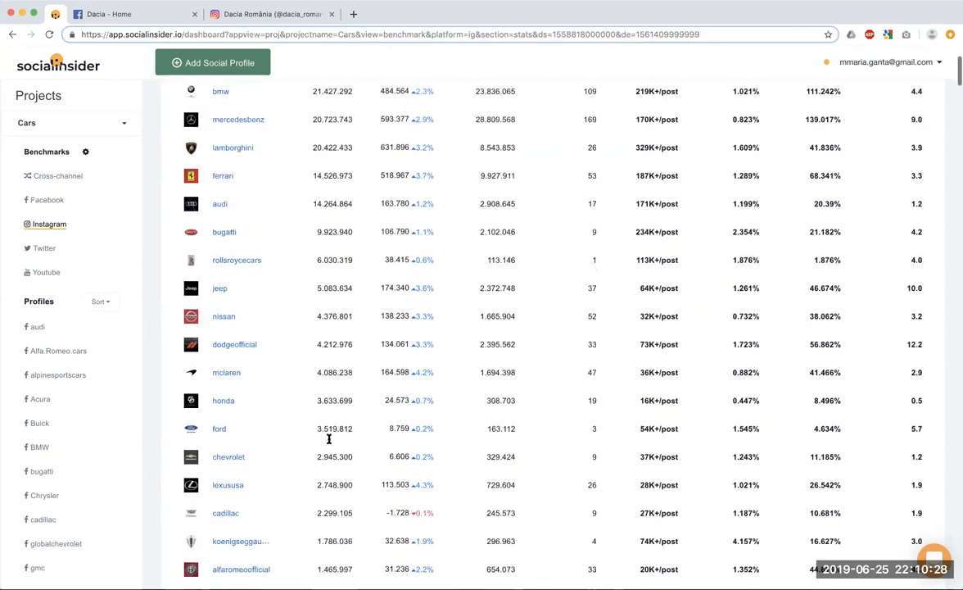
scroll(329, 440, down, 1)
scroll(329, 440, up, 4)
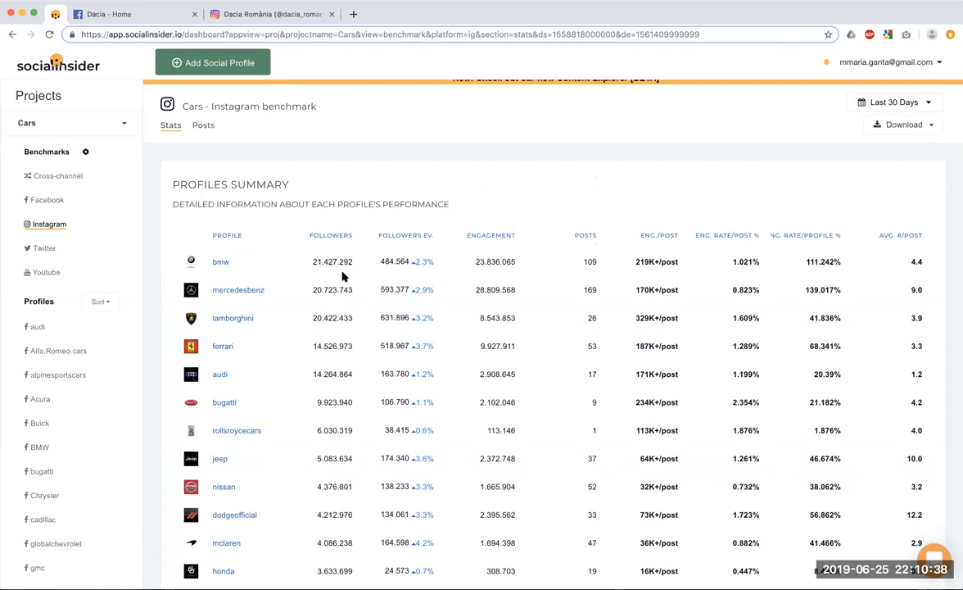
drag(477, 261, 515, 262)
Sort the Instagram profiles summary by followers evolution, largest growth first
click(416, 237)
click(416, 238)
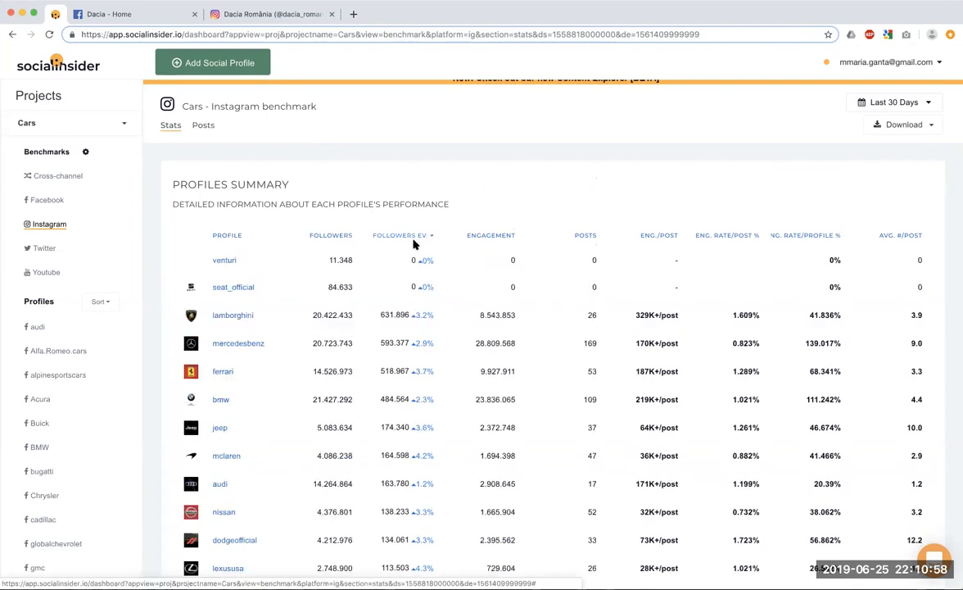
scroll(416, 315, down, 1)
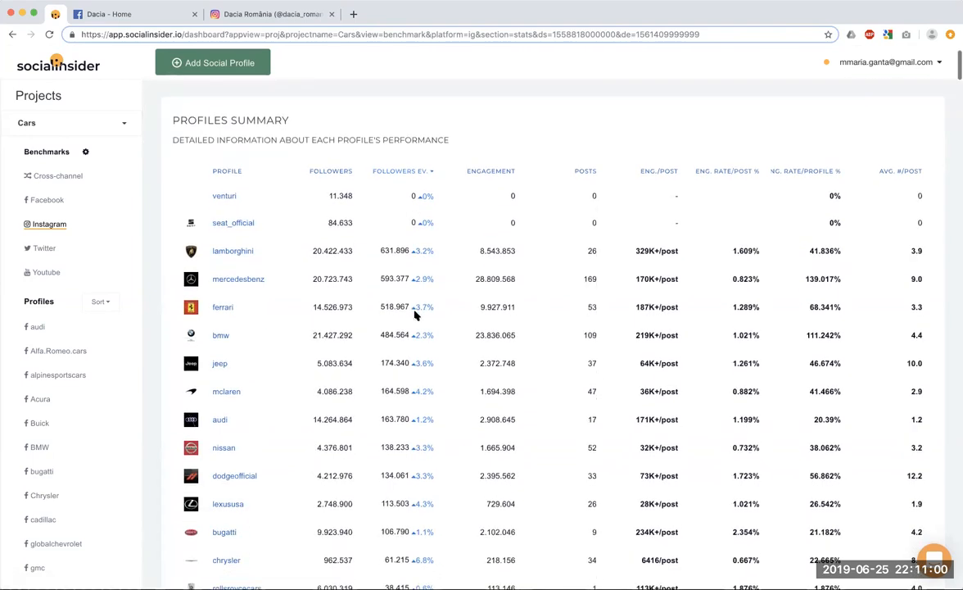
Open the Cars project settings, find venturi among the project pages and remove that Instagram profile
scroll(117, 488, down, 10)
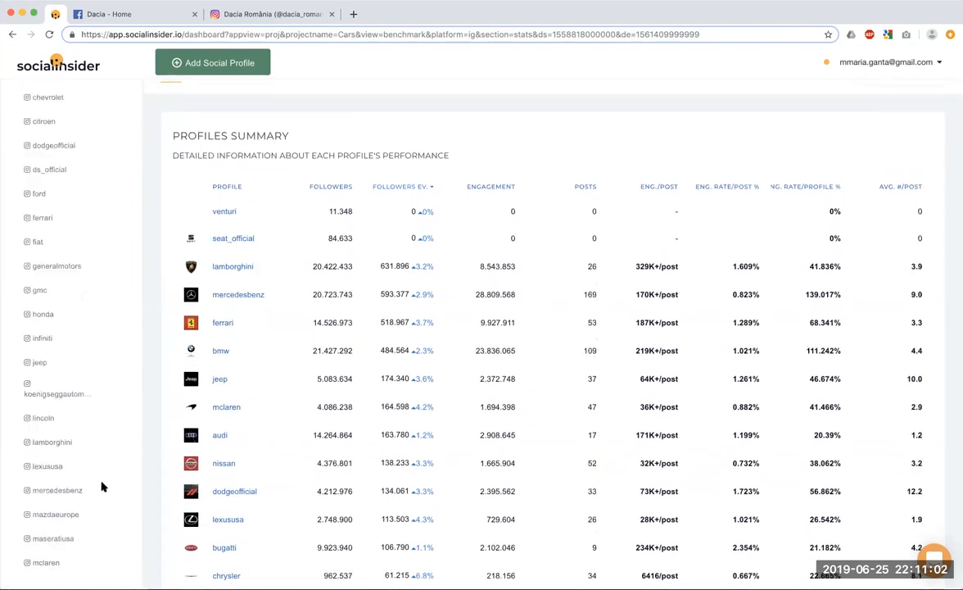
scroll(82, 156, up, 10)
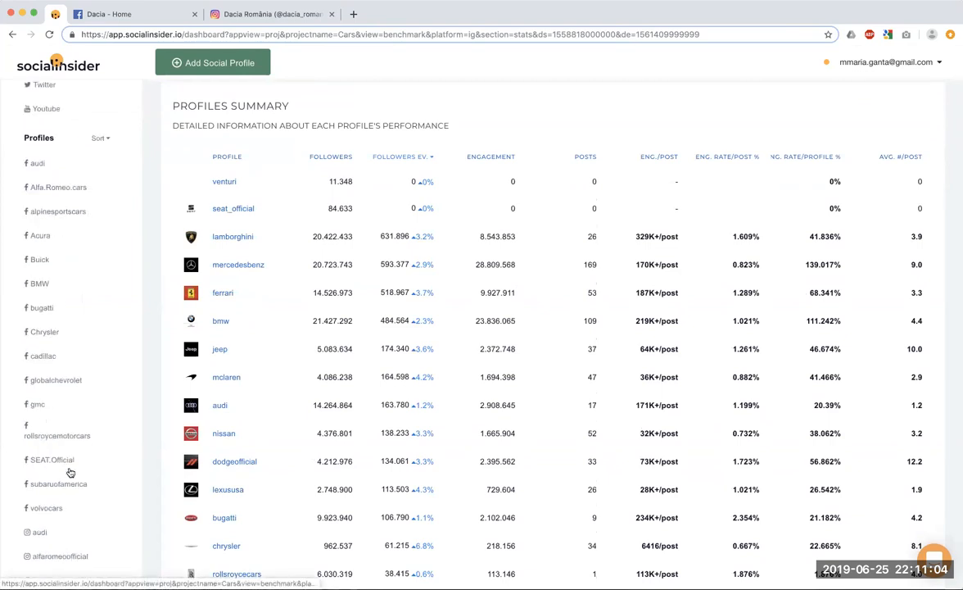
click(86, 153)
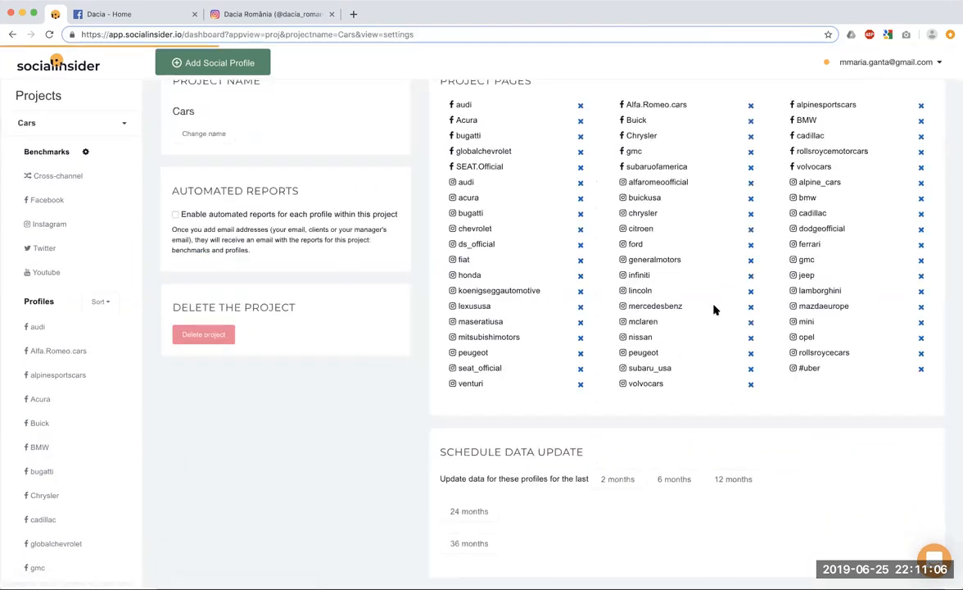
key(super+f)
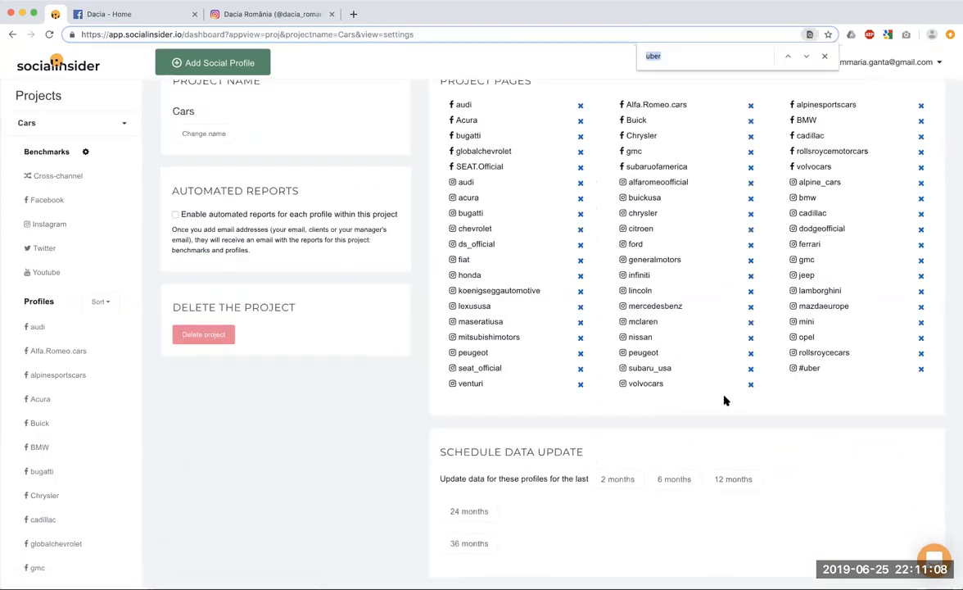
text(venturi)
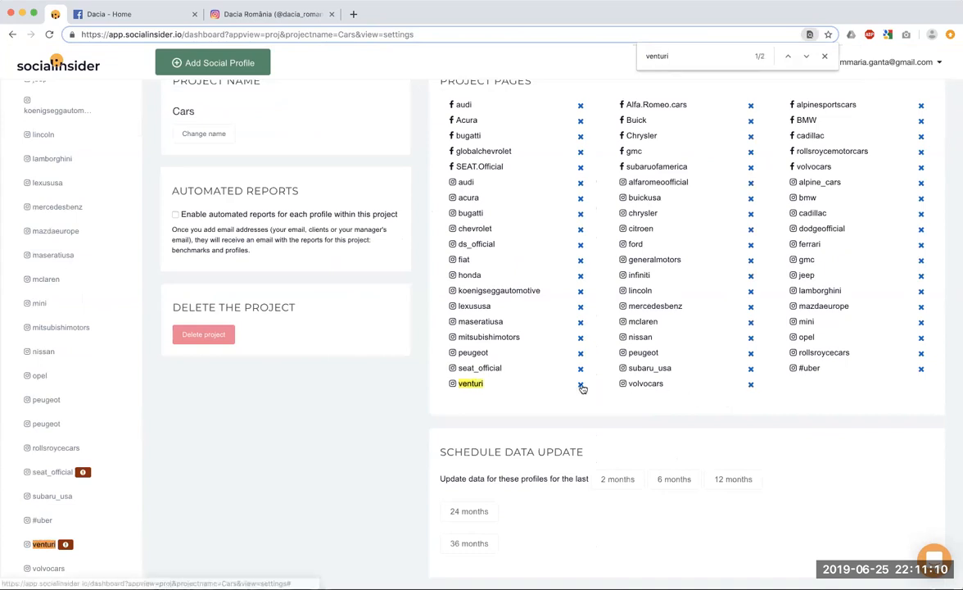
click(582, 387)
Find seat among the Cars project pages and remove the seat_official Instagram profile
key(super+f)
text(setat)
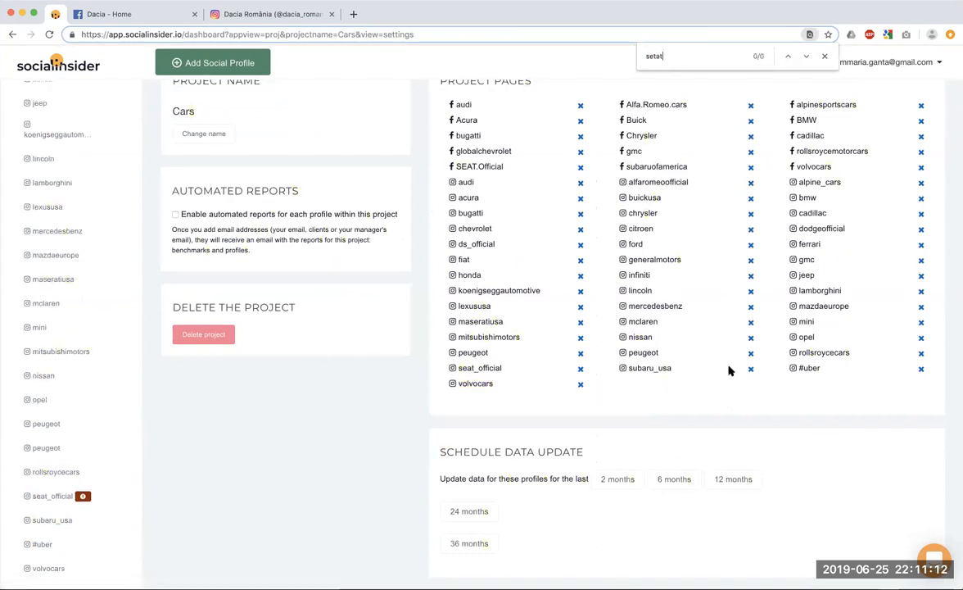
key(BackSpace)
key(BackSpace)
text(at)
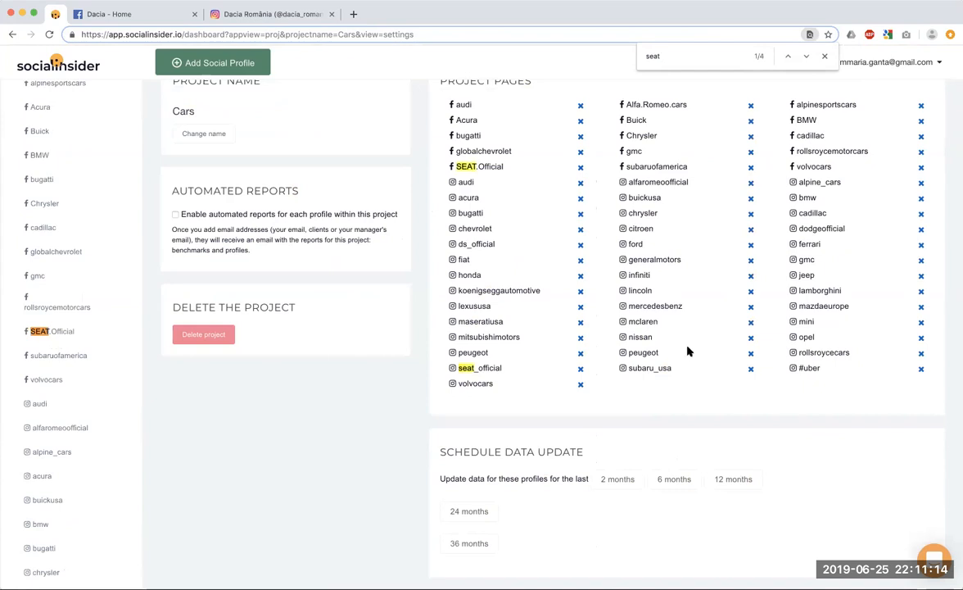
click(581, 372)
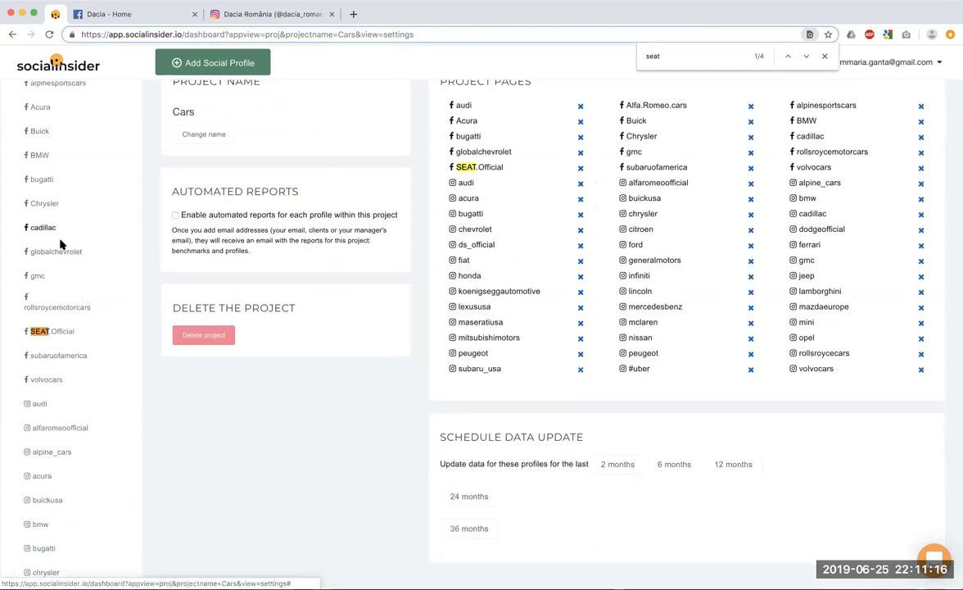
Check the project's profile list after the removal and return to the Instagram benchmark of Cars
scroll(98, 430, down, 9)
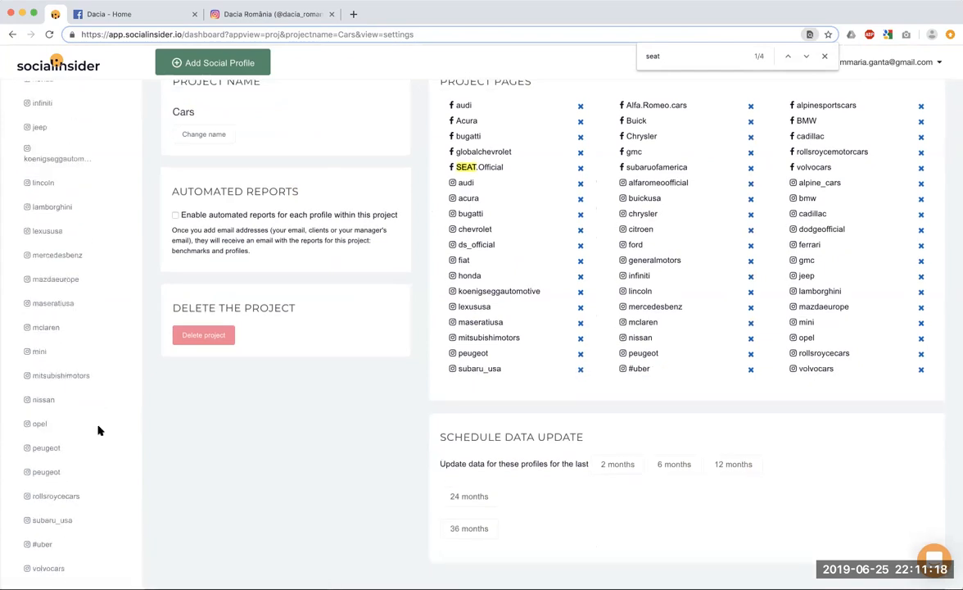
scroll(98, 430, up, 12)
click(57, 223)
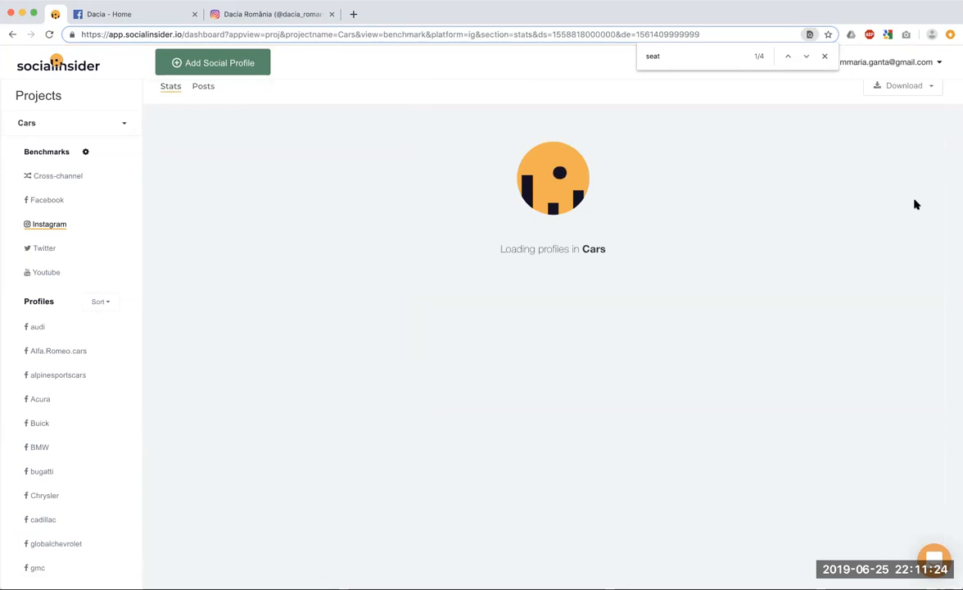
Start adding a social profile, get the Dacia page address from its Facebook tab and close that tab
click(249, 64)
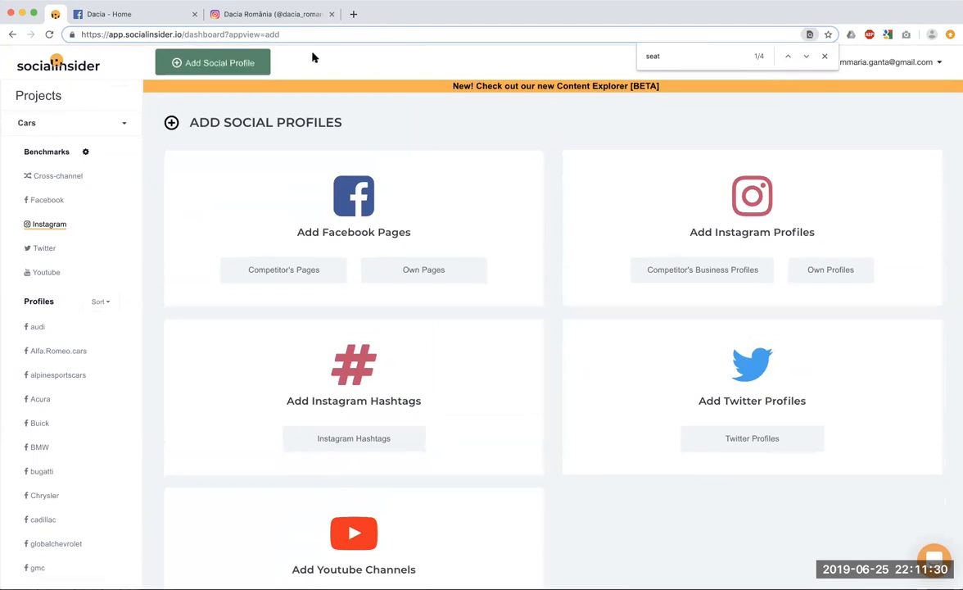
click(151, 14)
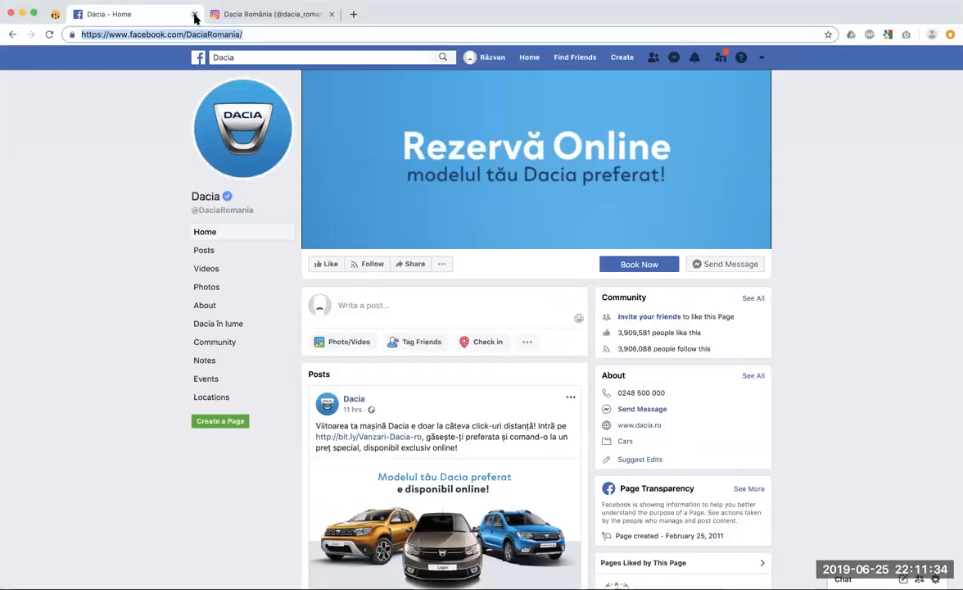
click(194, 14)
click(56, 15)
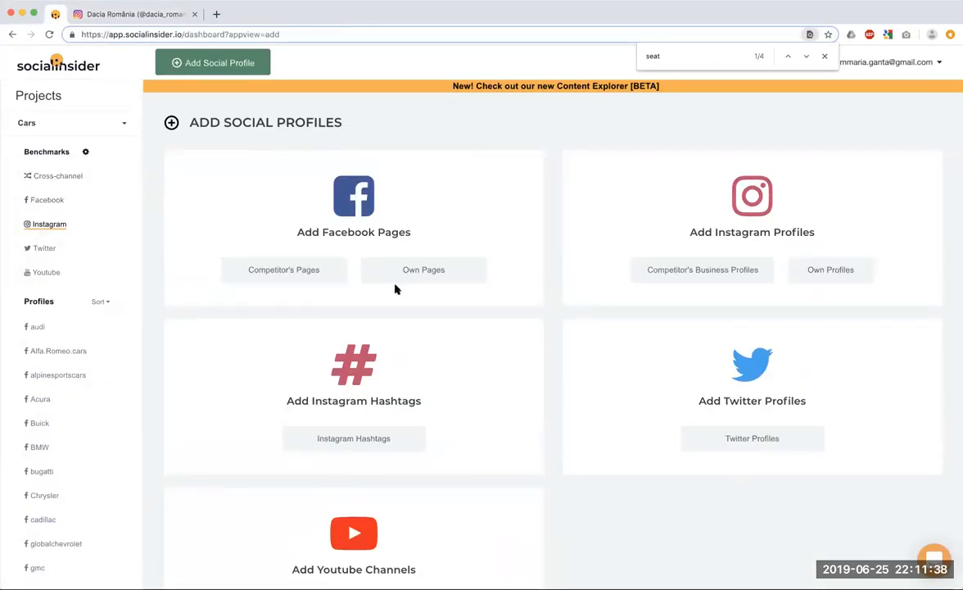
click(335, 272)
click(331, 187)
text(https://www.facebook.com/DaciaRomania/)
click(259, 222)
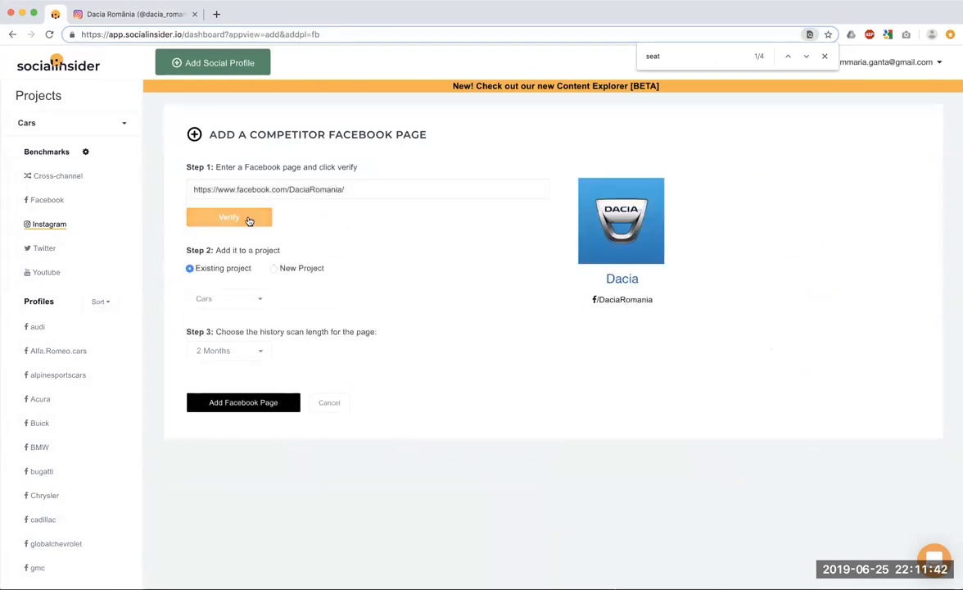
click(273, 403)
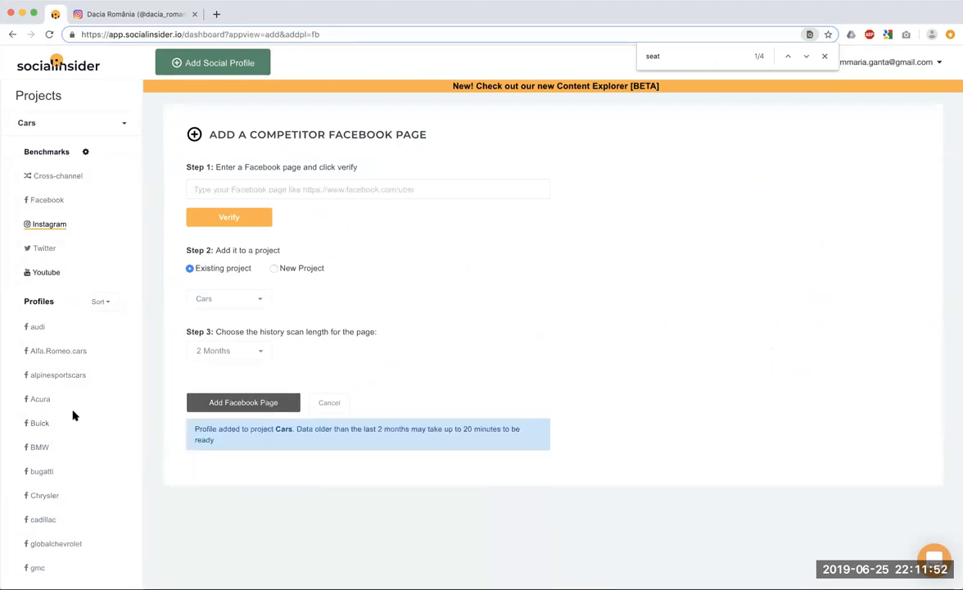
scroll(72, 416, down, 7)
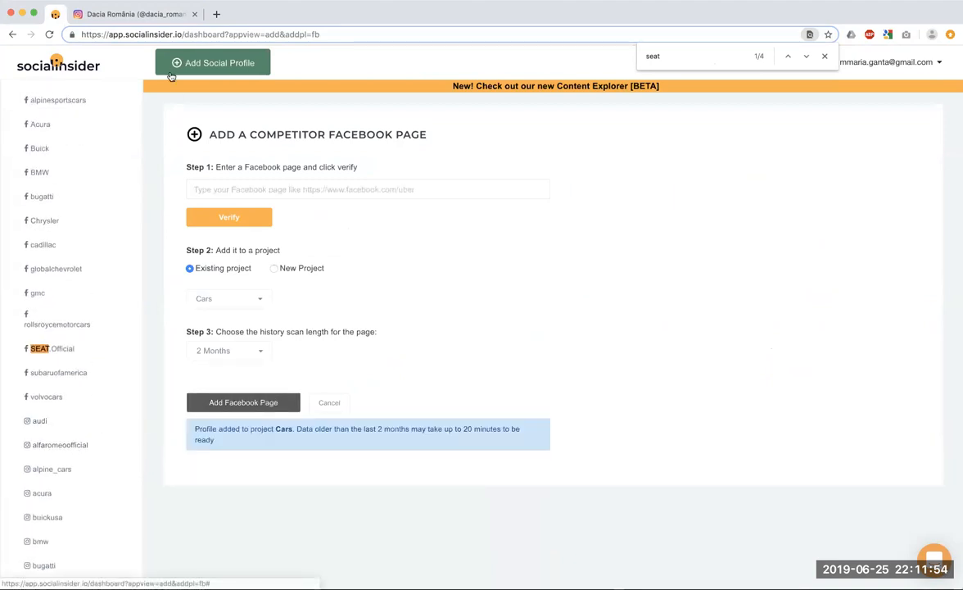
Copy the address of the Dacia România Instagram profile and close its browser tab
click(172, 15)
click(183, 34)
key(super+c)
key(super+w)
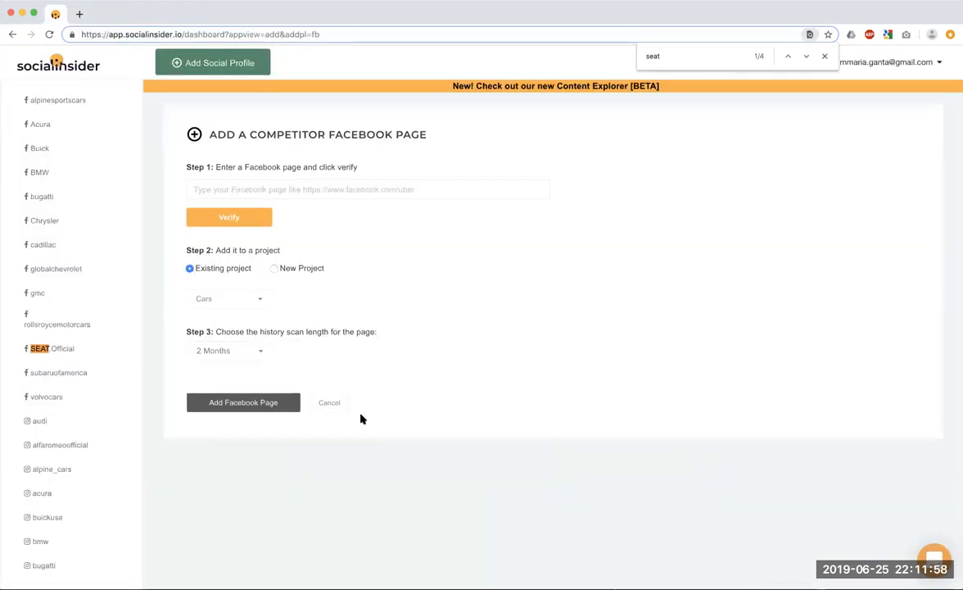
click(332, 403)
click(647, 272)
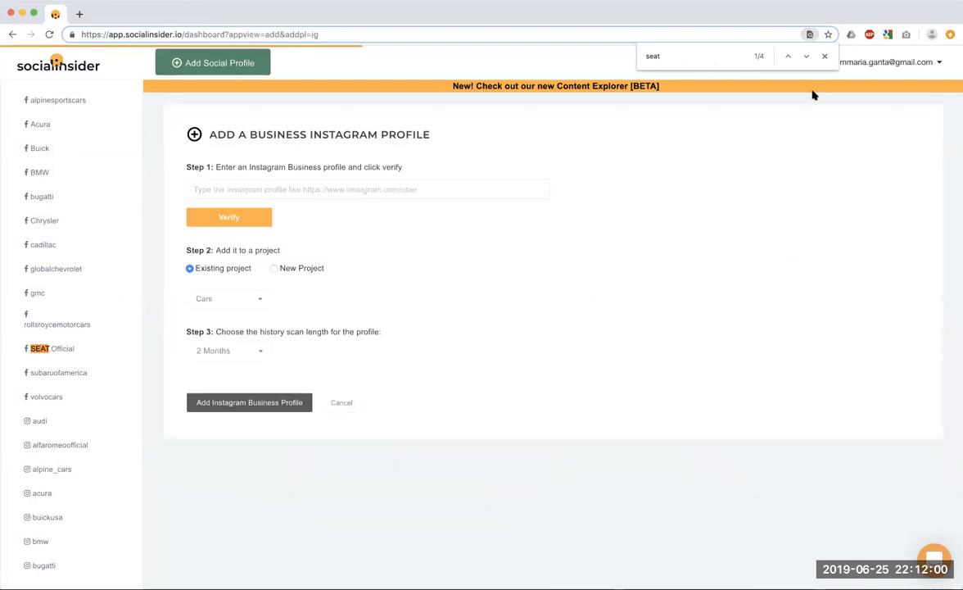
click(825, 56)
click(400, 190)
key(super+v)
click(247, 224)
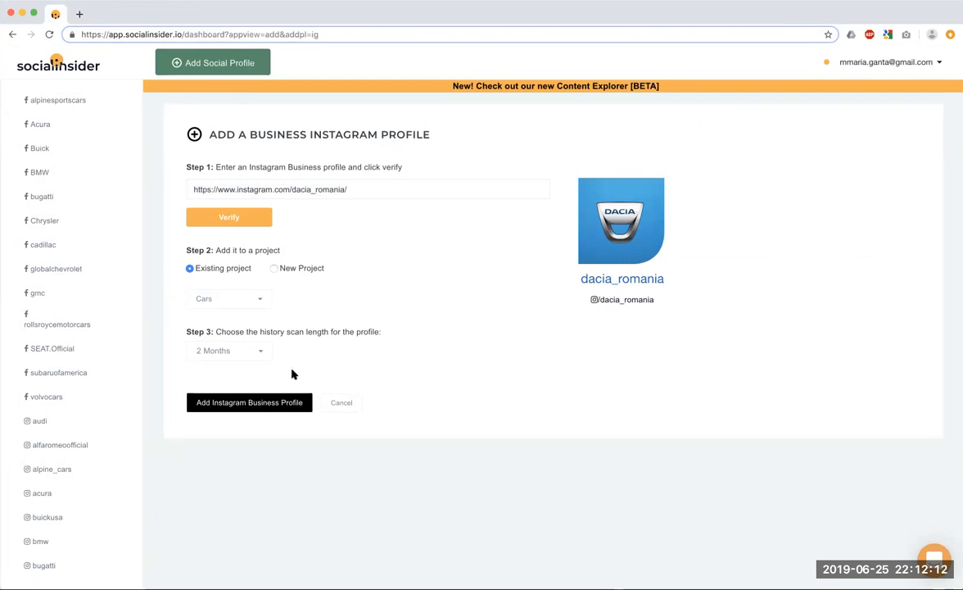
click(297, 406)
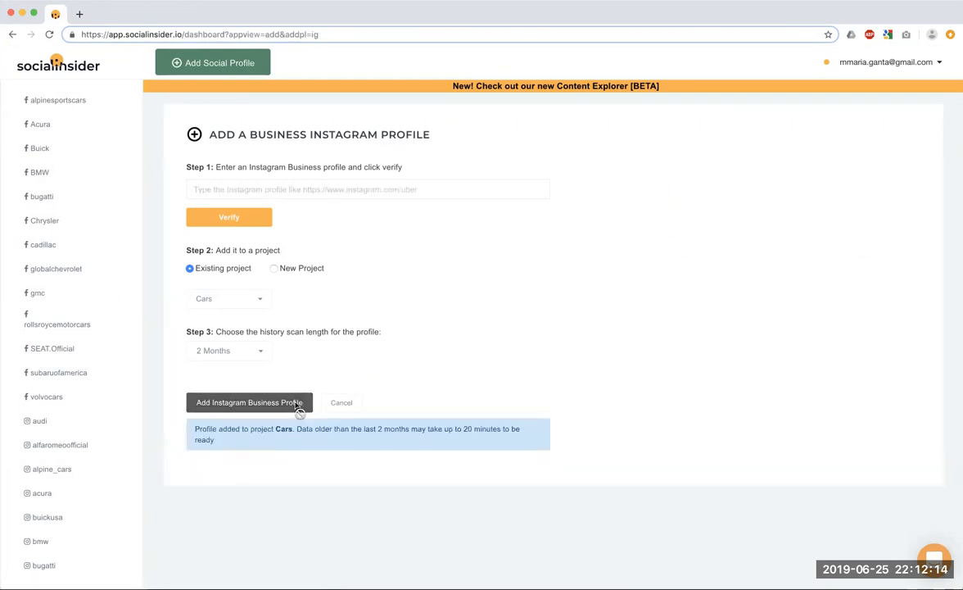
Look for the new Dacia profiles in the Cars profile list and sort the list by platform
scroll(65, 486, down, 10)
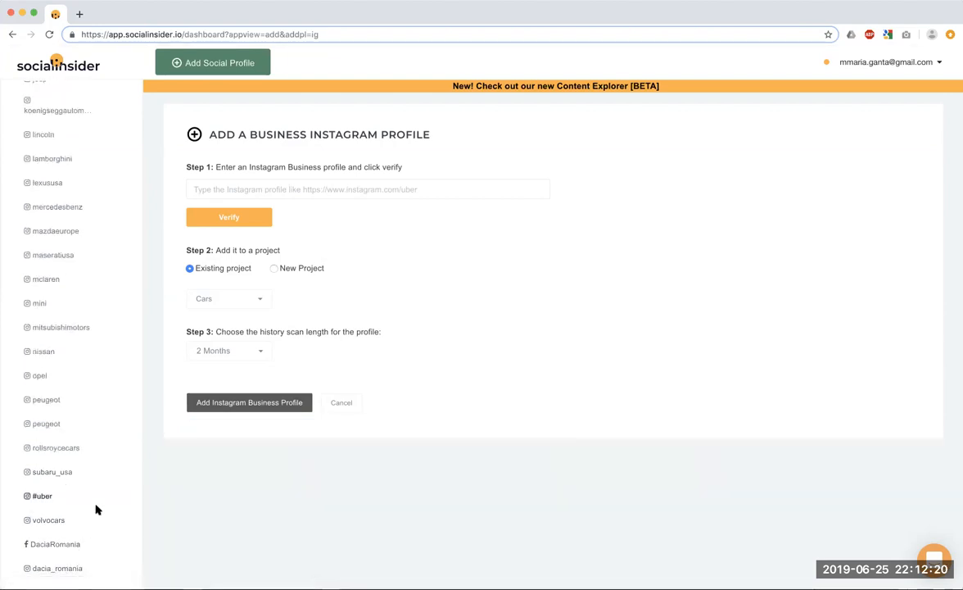
scroll(95, 509, up, 10)
scroll(95, 509, down, 8)
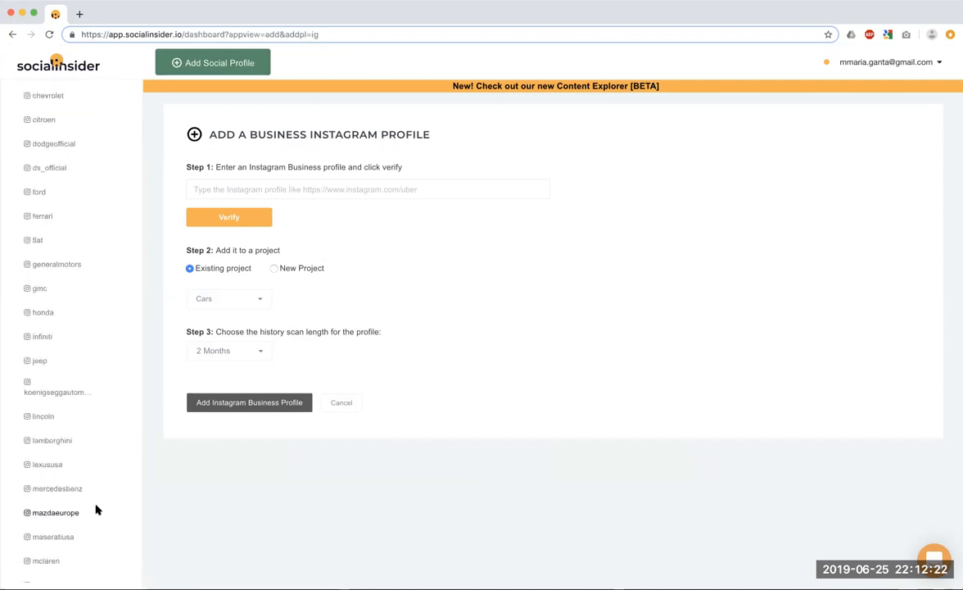
scroll(95, 508, up, 12)
click(104, 304)
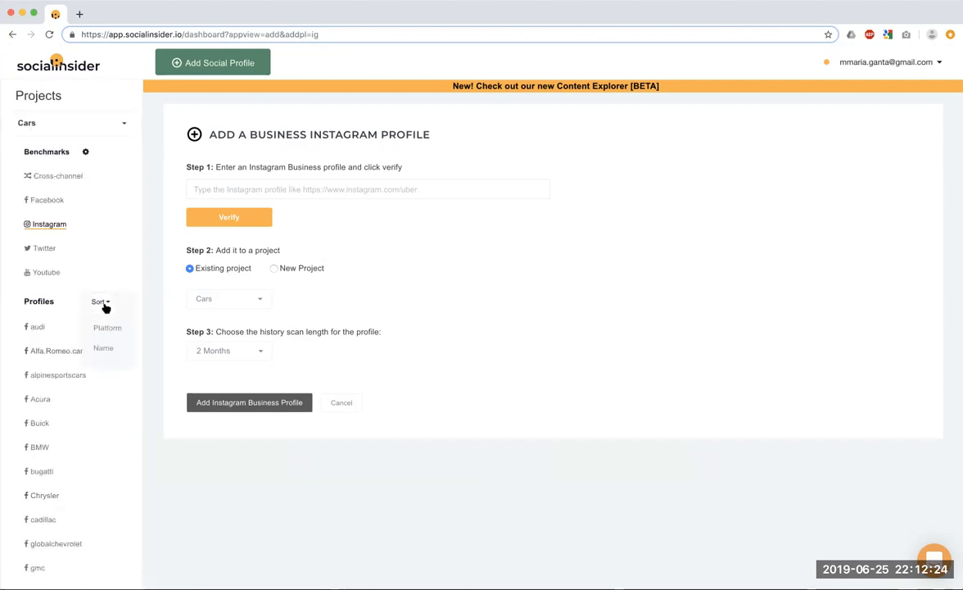
click(103, 323)
scroll(82, 449, down, 3)
scroll(82, 449, down, 5)
scroll(82, 449, up, 10)
scroll(63, 390, down, 5)
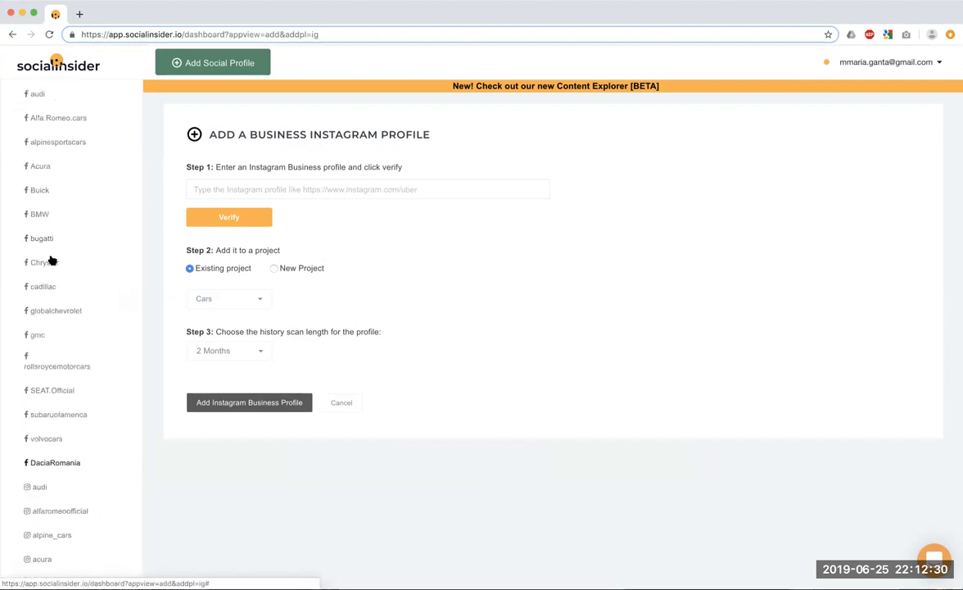
scroll(54, 213, down, 1)
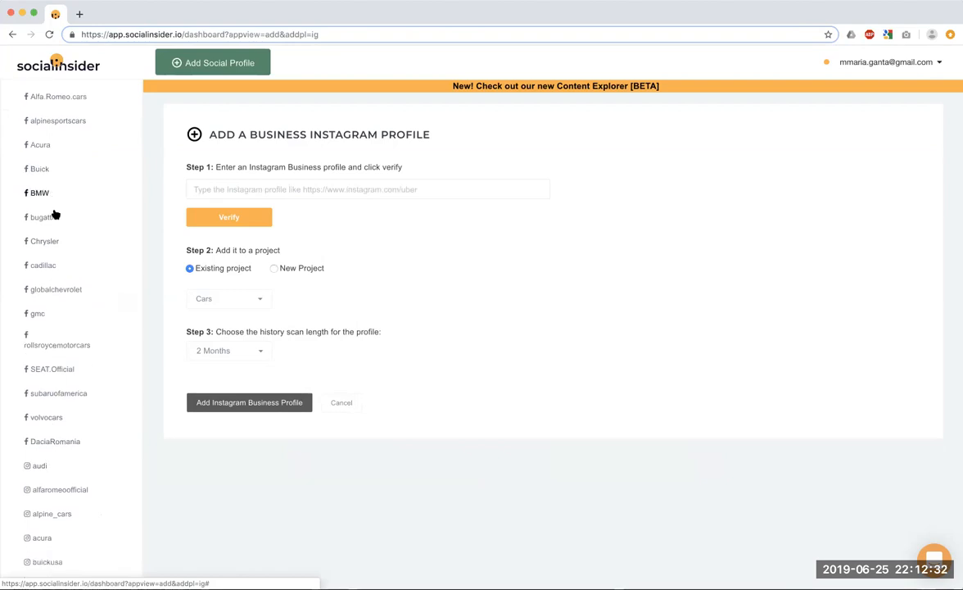
scroll(60, 446, down, 8)
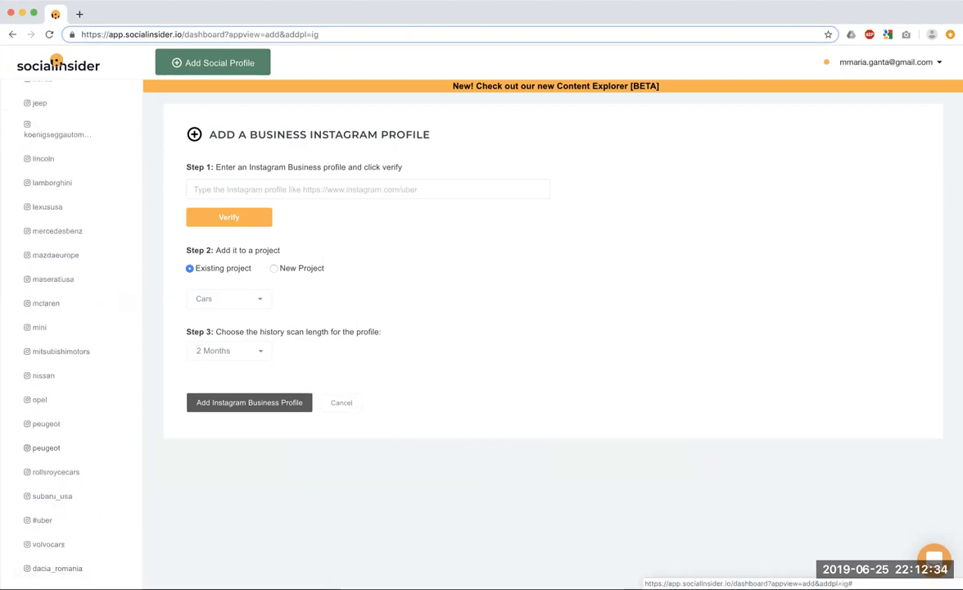
scroll(85, 408, up, 15)
Sort the Cars profile list by name and look over the order
click(100, 300)
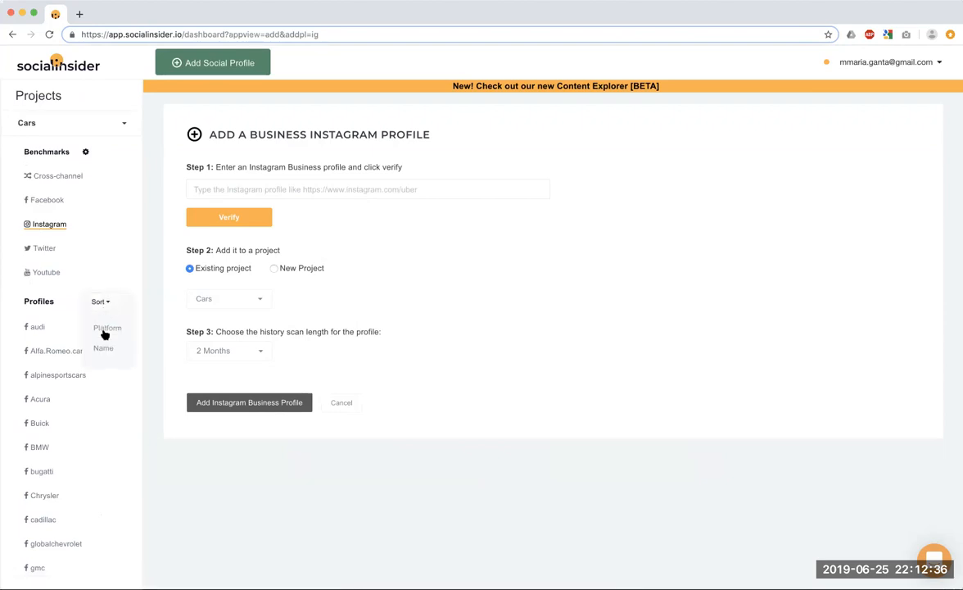
click(104, 348)
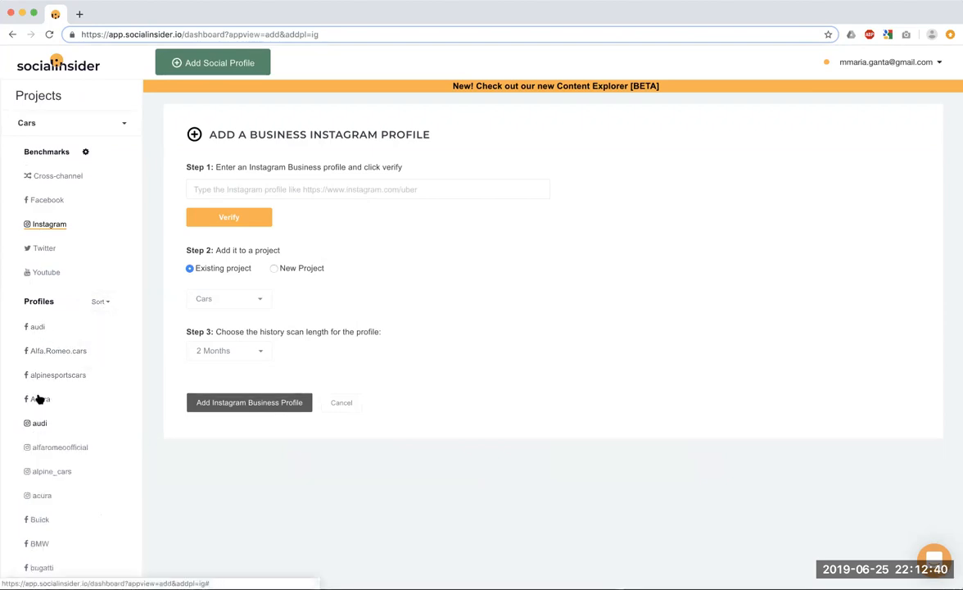
scroll(37, 493, down, 3)
scroll(38, 459, up, 3)
Switch the name-sorted profile list back to sorting by platform and look through the Facebook and Instagram groups
click(98, 302)
click(103, 326)
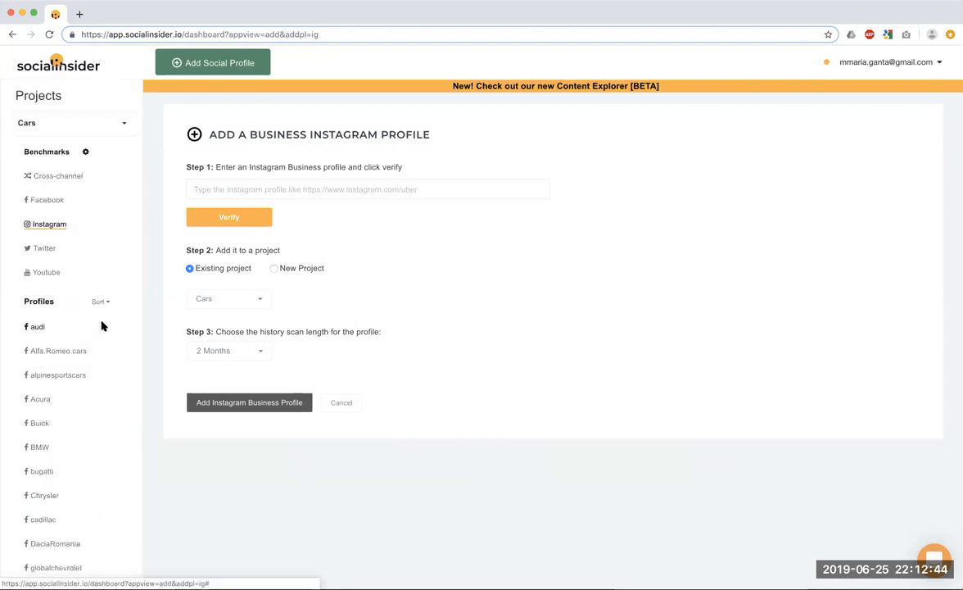
scroll(62, 474, down, 10)
scroll(62, 474, down, 10)
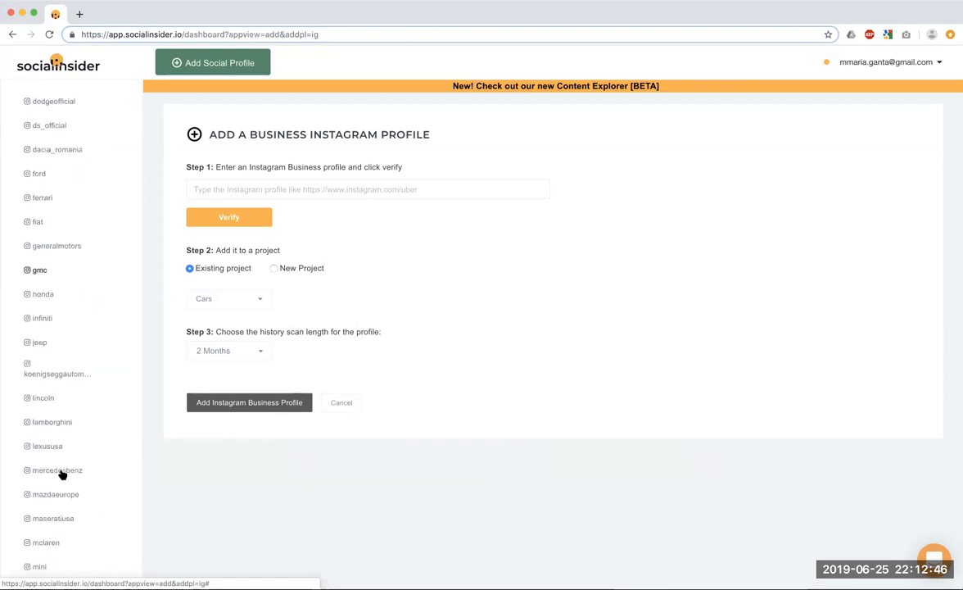
scroll(62, 473, up, 20)
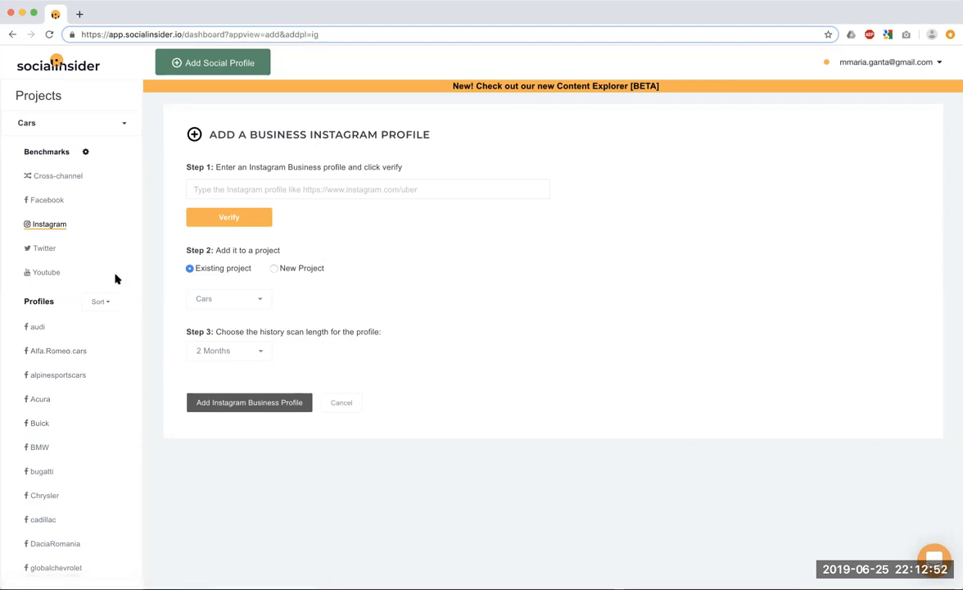
Open the Cars Instagram benchmark and examine the profiles summary, including how jeep's engagement per post is calculated
click(64, 224)
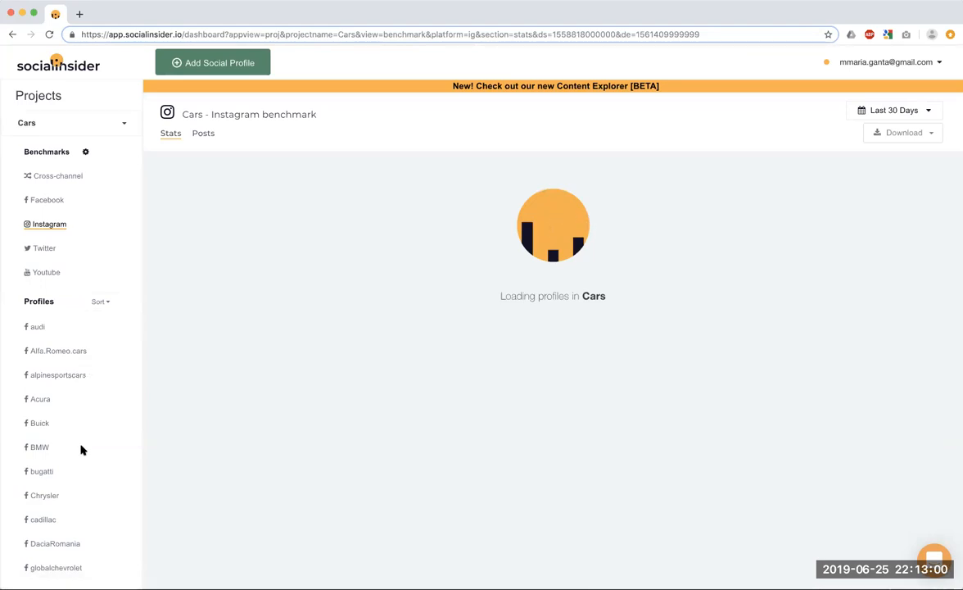
scroll(81, 449, down, 4)
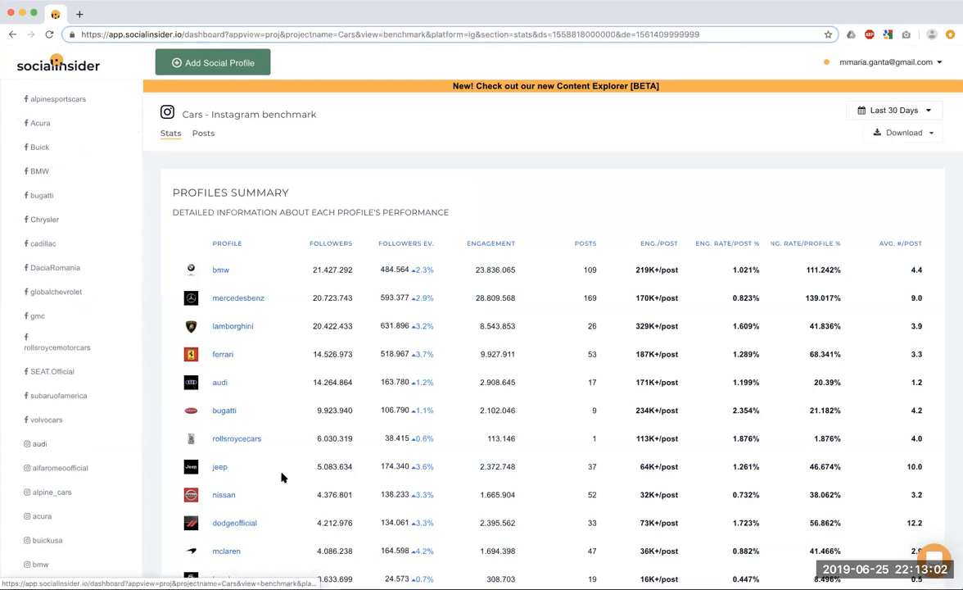
scroll(281, 478, down, 10)
scroll(281, 478, down, 3)
scroll(281, 477, up, 12)
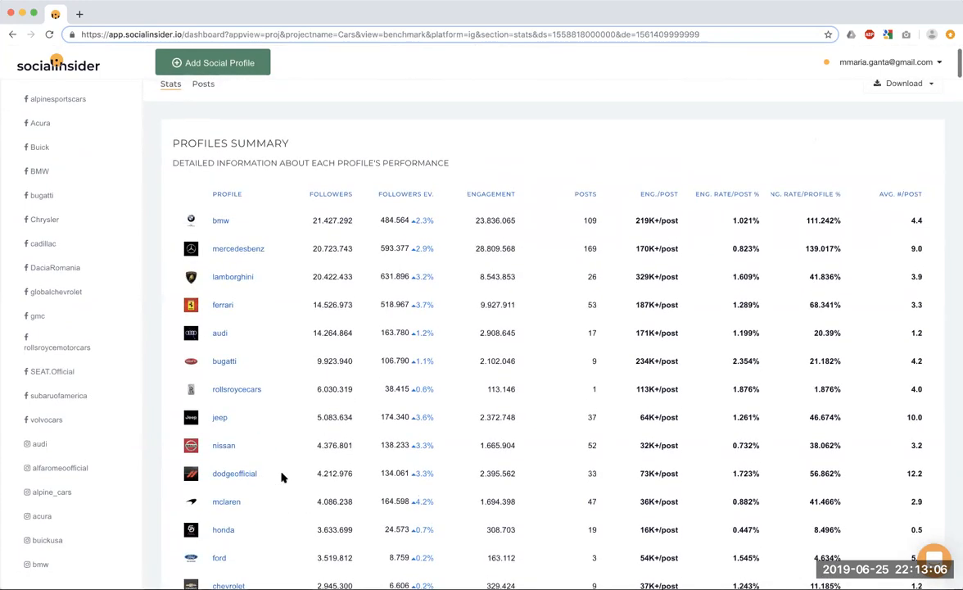
scroll(281, 478, down, 5)
scroll(281, 478, up, 7)
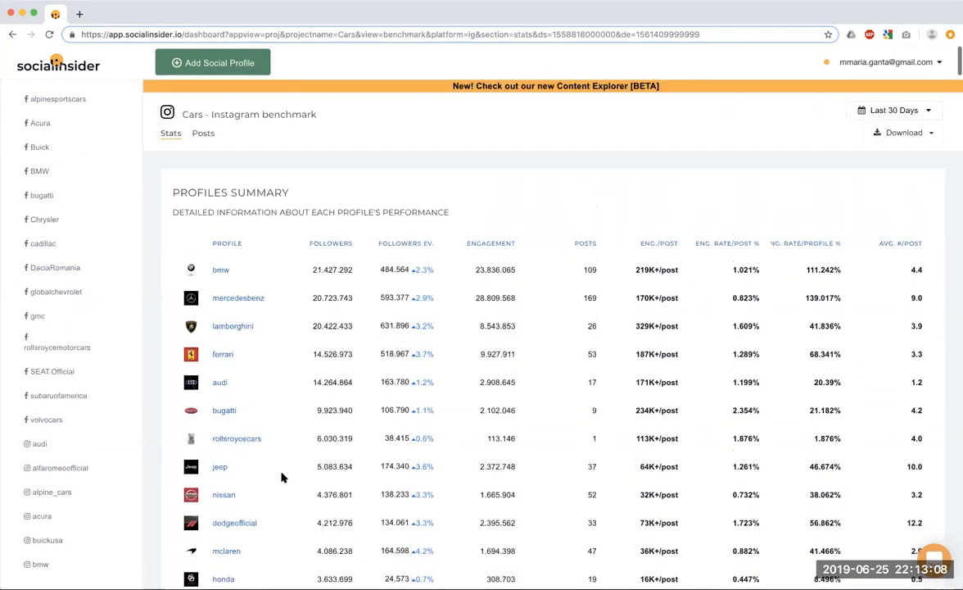
mouse_move(633, 470)
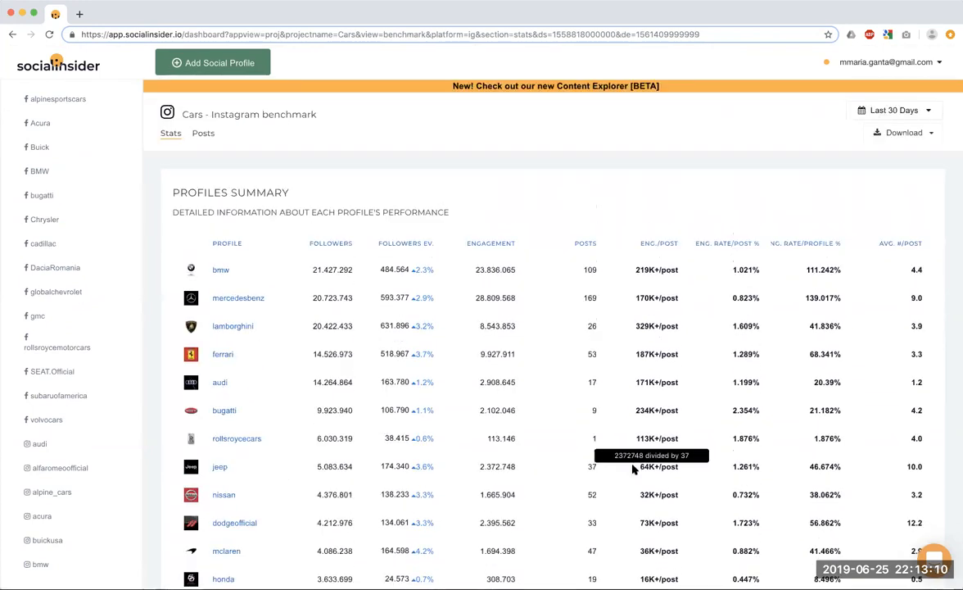
Sort the Instagram profiles summary by followers evolution in descending order
click(409, 247)
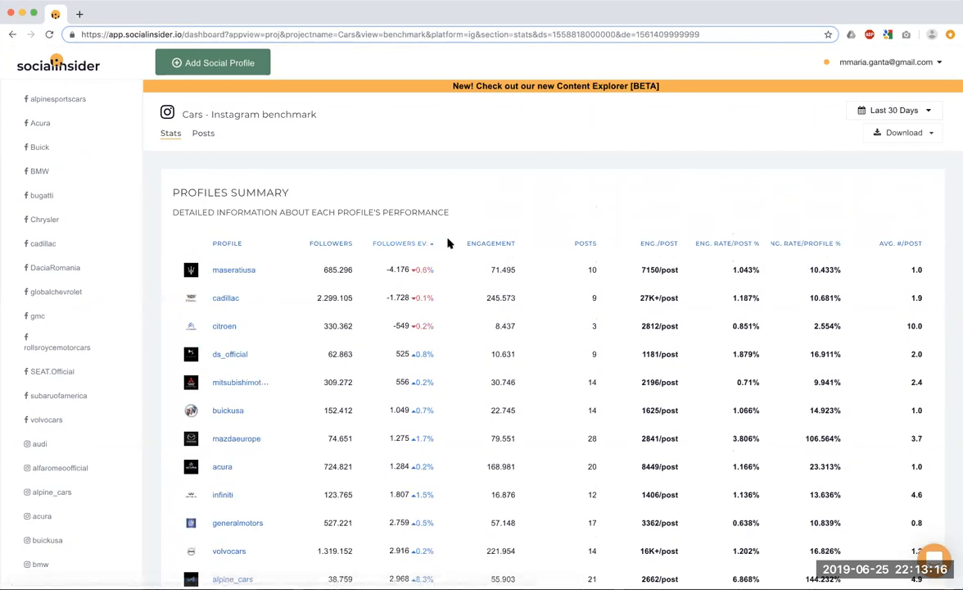
click(414, 243)
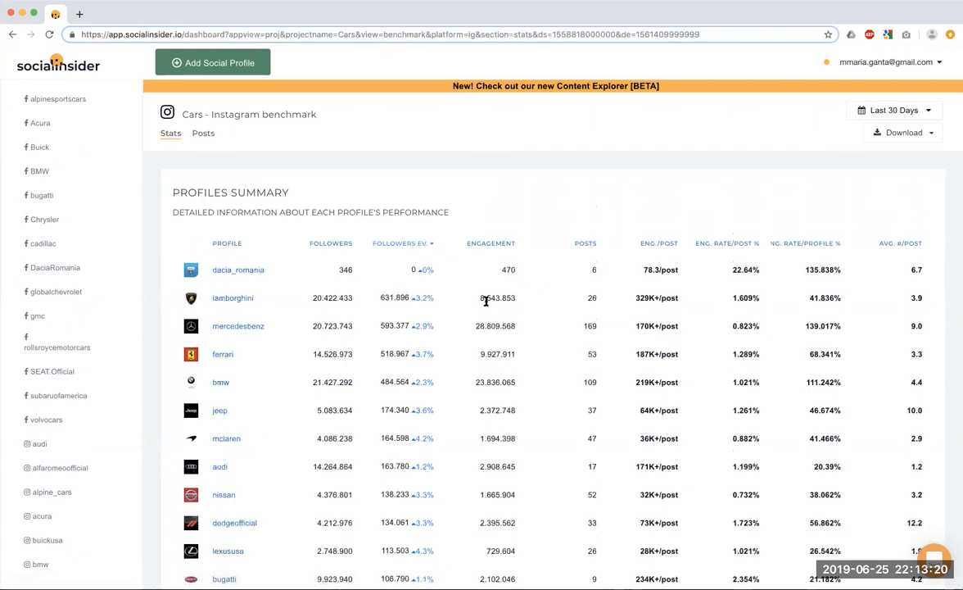
Sort the Instagram profiles summary by engagement in descending order and compare the highest engagement totals
scroll(459, 287, down, 1)
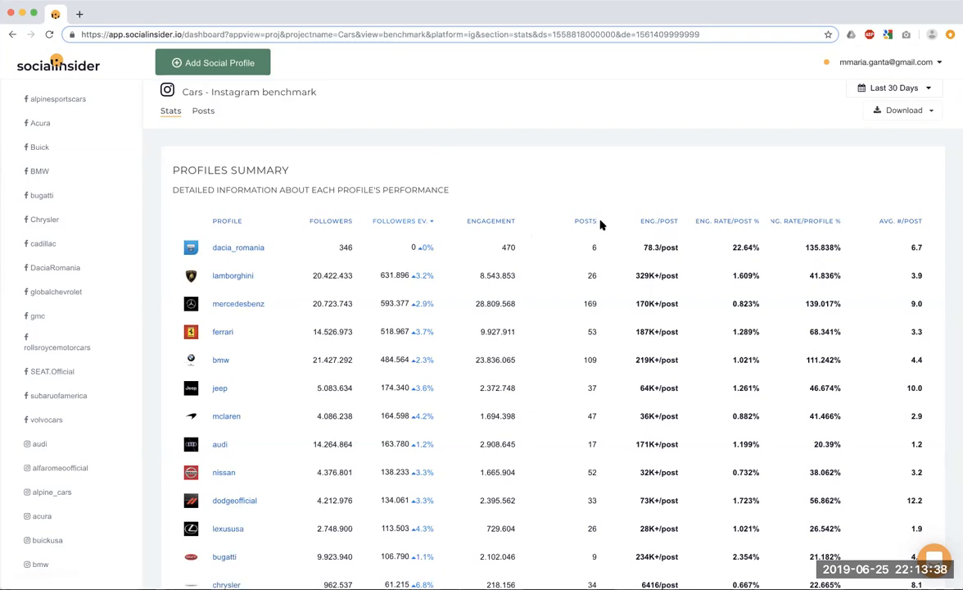
click(481, 220)
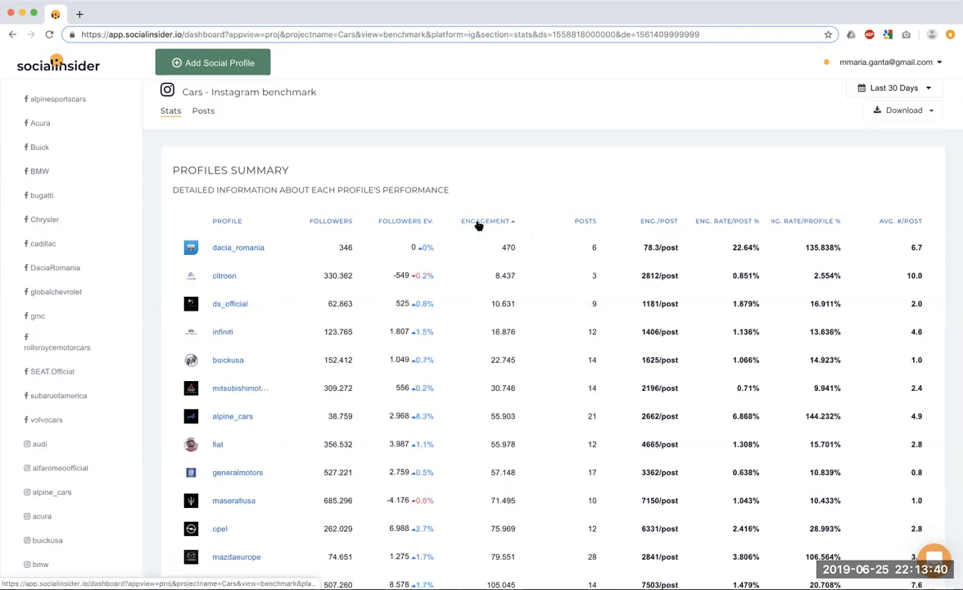
click(489, 223)
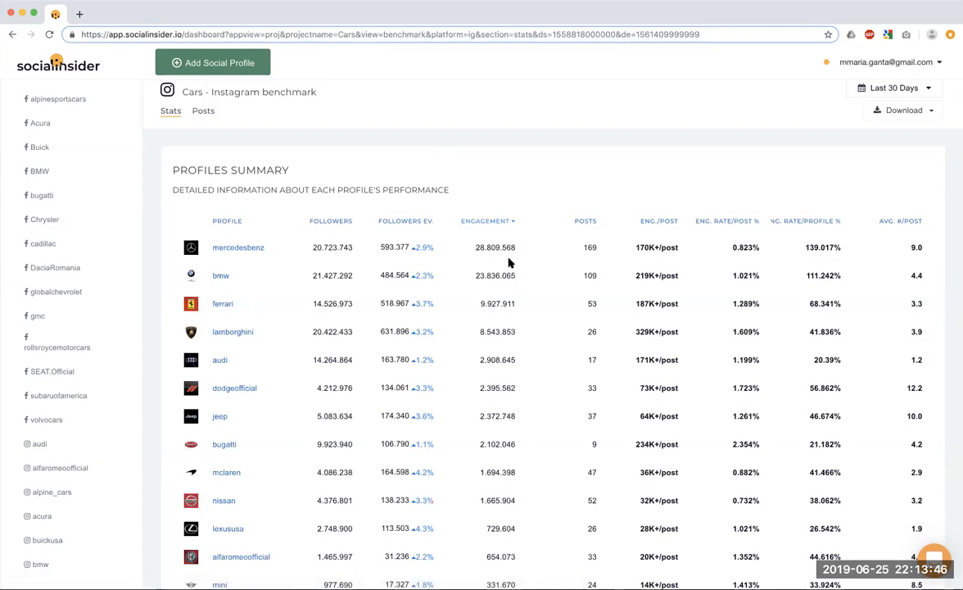
drag(507, 275, 476, 246)
mouse_move(482, 303)
mouse_down()
mouse_move(508, 359)
mouse_move(495, 415)
mouse_move(505, 417)
mouse_up()
drag(459, 267, 550, 281)
click(551, 281)
Sort the profiles summary by engagement per post and by descending engagement rate per post, comparing dacia_romania's followers with the other brands
click(653, 221)
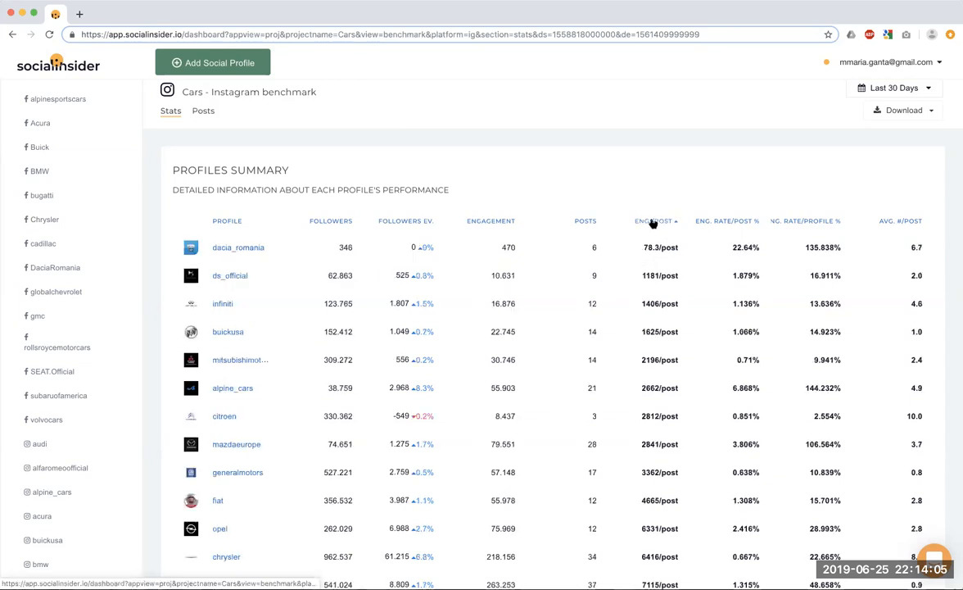
click(714, 222)
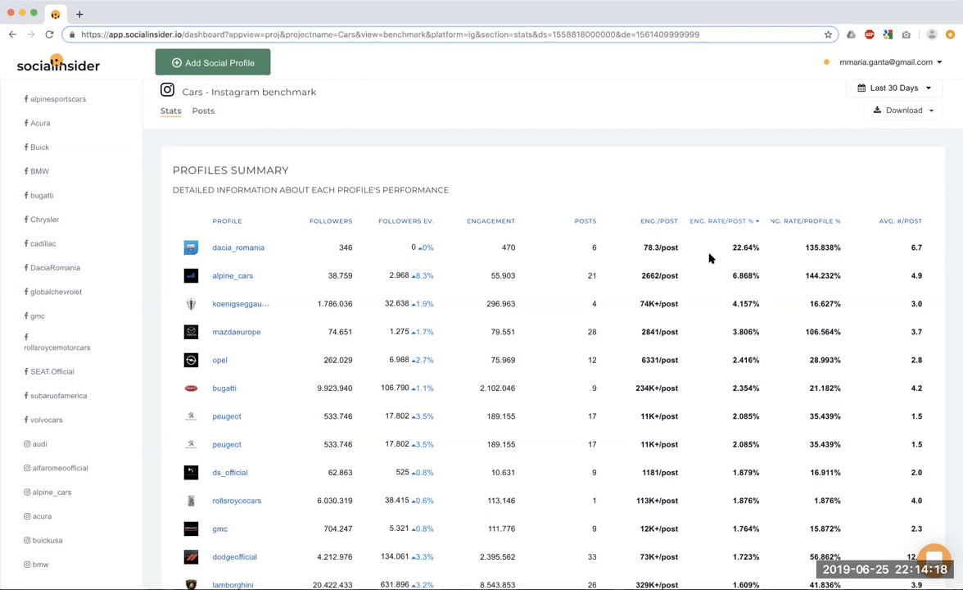
double_click(350, 248)
click(342, 249)
scroll(709, 325, down, 1)
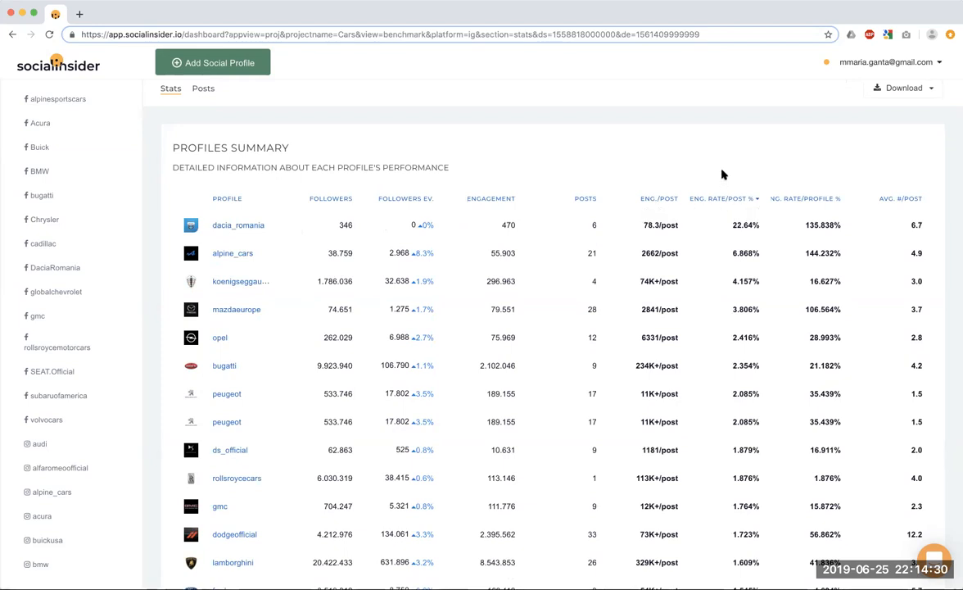
scroll(729, 287, down, 4)
scroll(729, 286, up, 2)
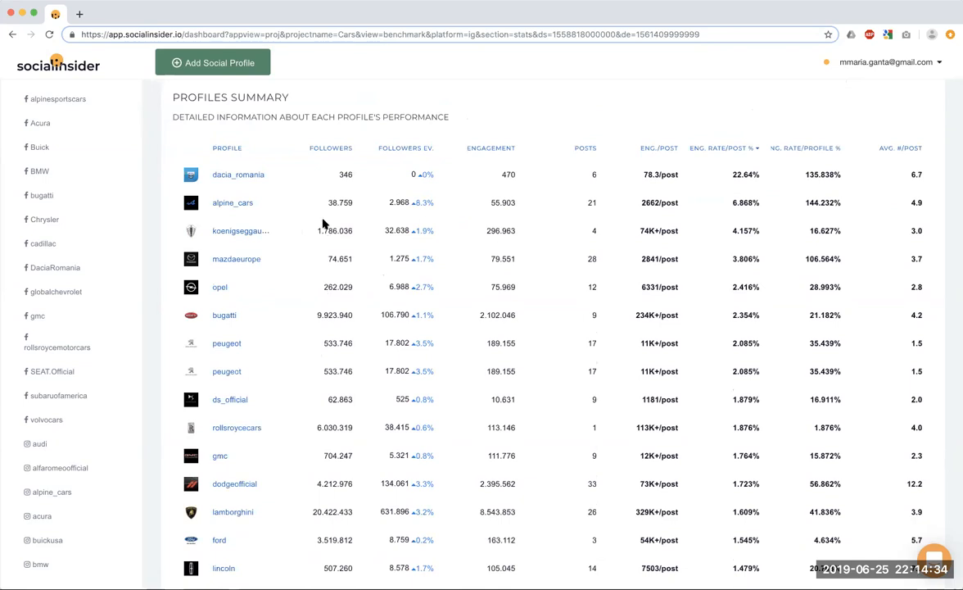
scroll(538, 318, up, 1)
scroll(538, 318, up, 3)
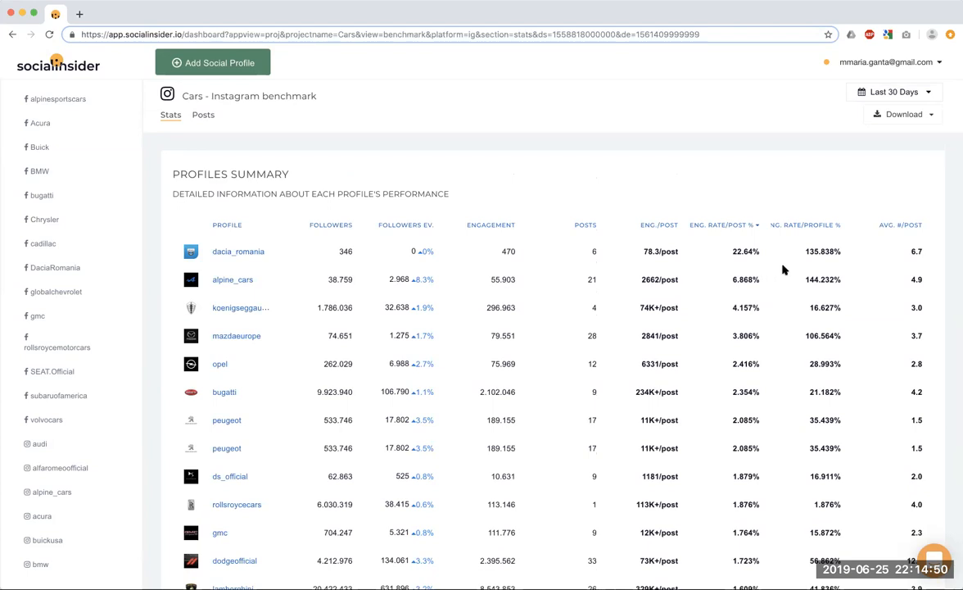
Sort the profiles summary by average # per post in descending order and look through to the table's last rows
click(910, 225)
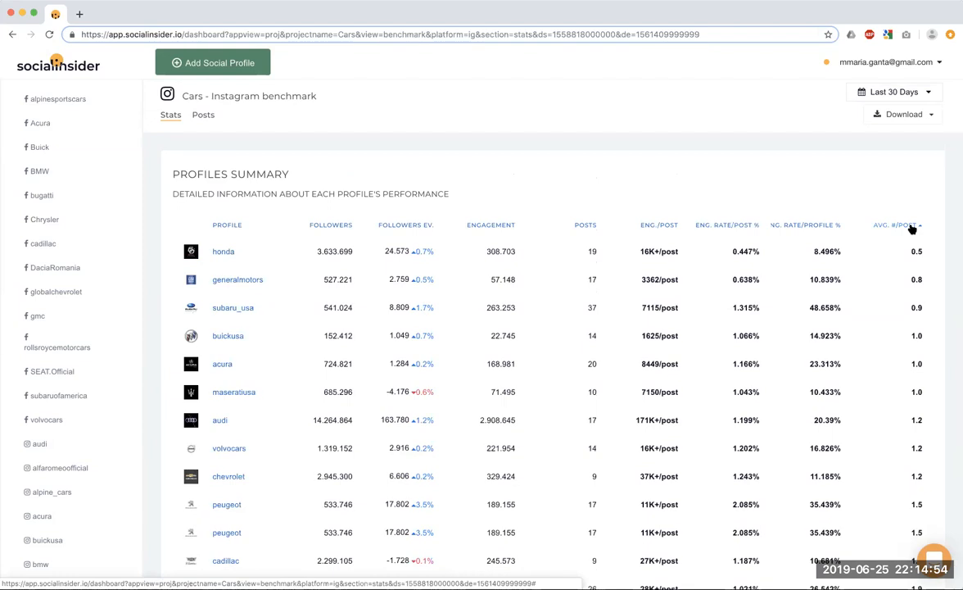
click(911, 226)
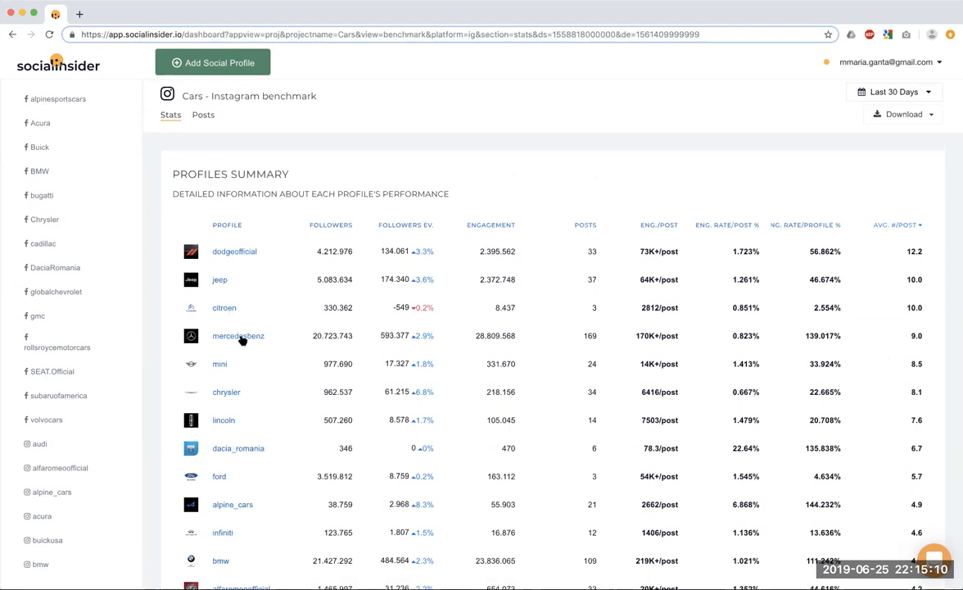
scroll(290, 403, down, 7)
scroll(290, 403, down, 10)
scroll(290, 402, up, 10)
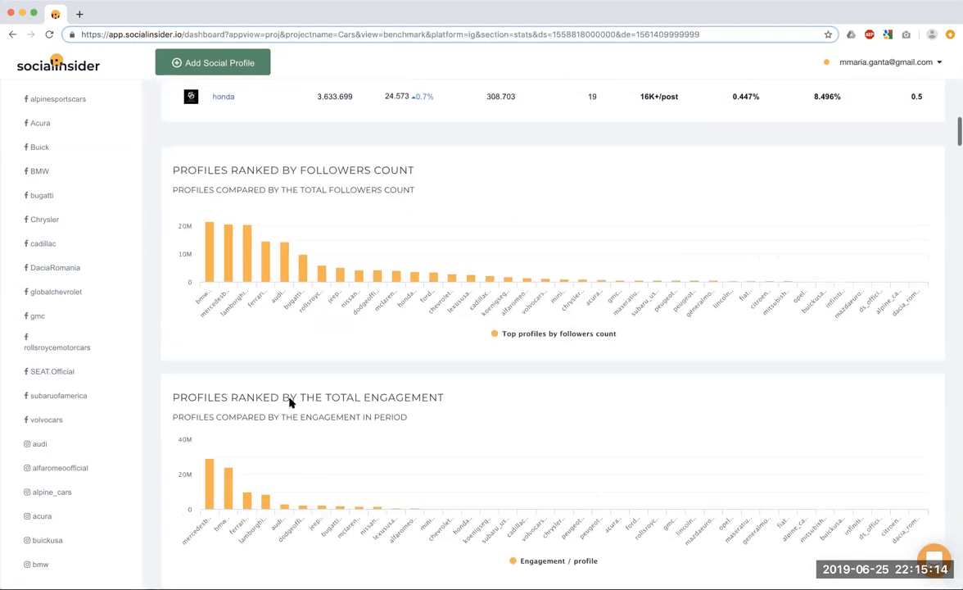
scroll(290, 402, up, 3)
scroll(296, 350, up, 1)
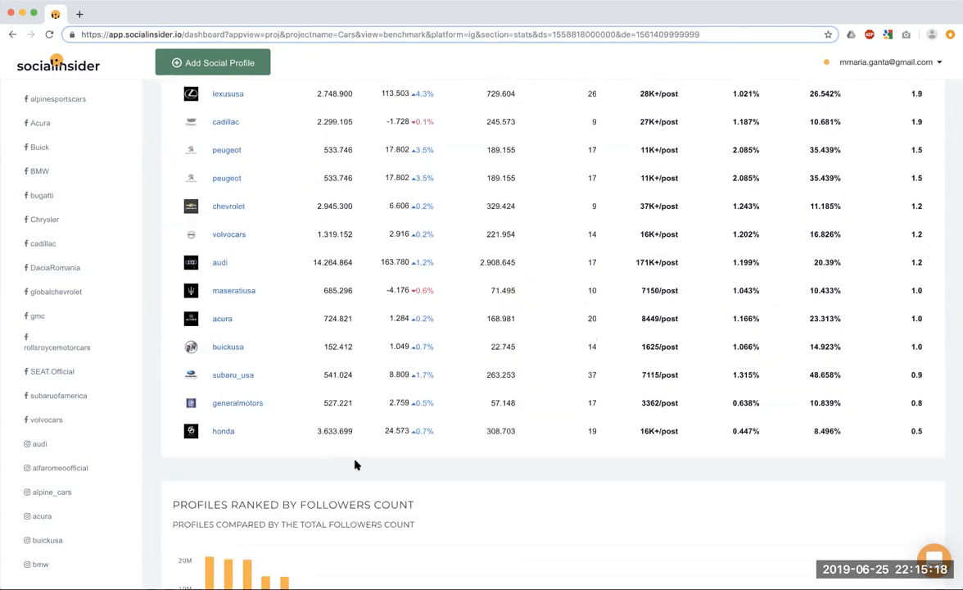
Review the charts ranking the Instagram profiles by followers count and by total engagement
scroll(354, 464, down, 3)
scroll(355, 464, down, 1)
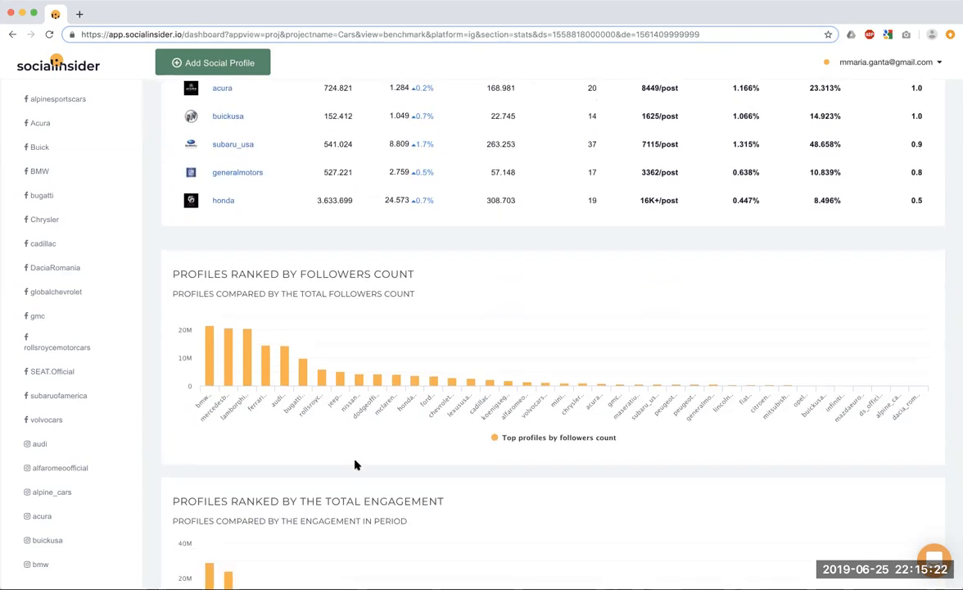
scroll(355, 465, down, 3)
scroll(355, 464, down, 3)
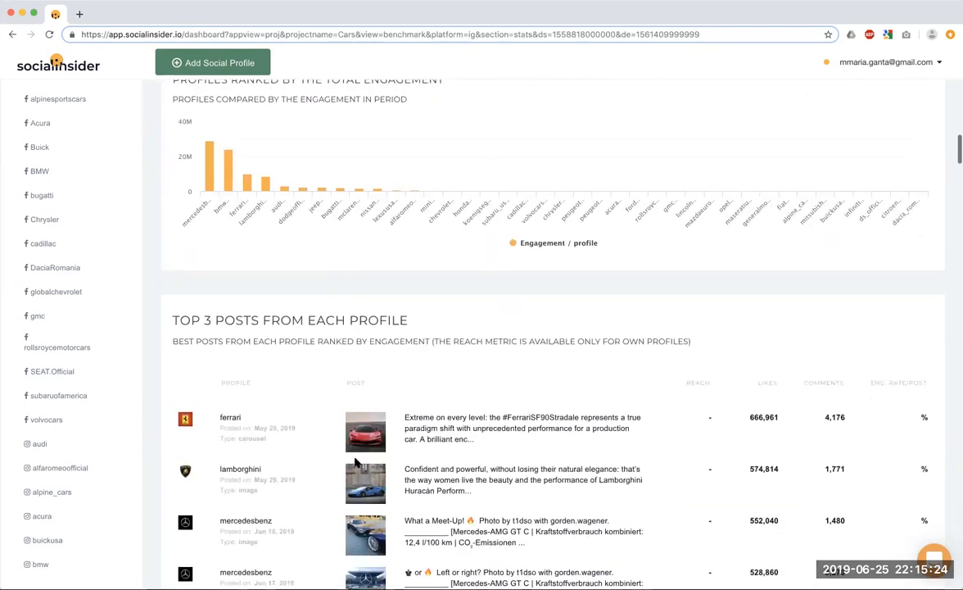
scroll(355, 465, up, 3)
scroll(355, 463, up, 1)
scroll(355, 462, down, 1)
scroll(356, 463, down, 3)
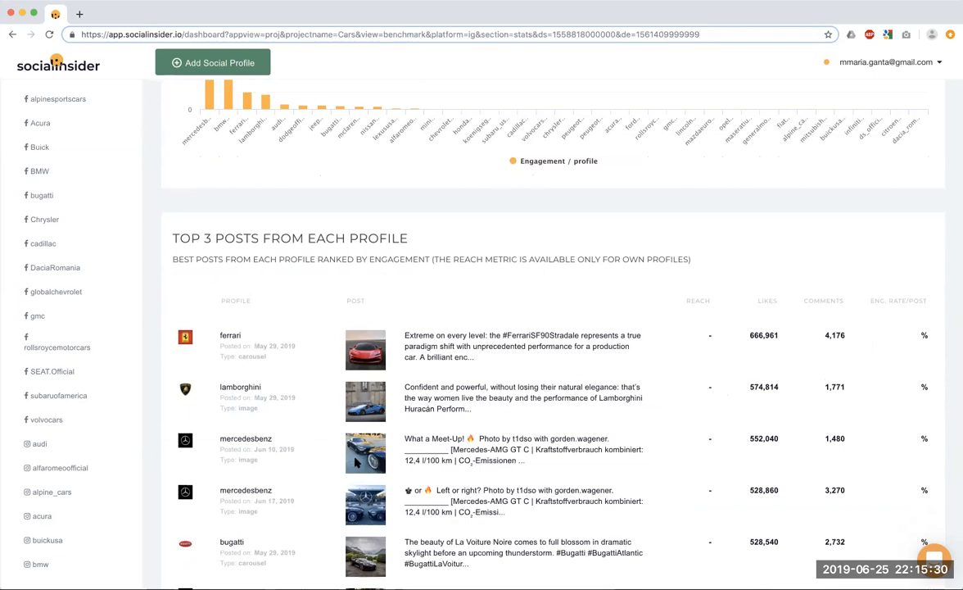
Examine the top 3 posts from each profile, including the reach column, down to dacia_romania's posts
scroll(356, 463, down, 1)
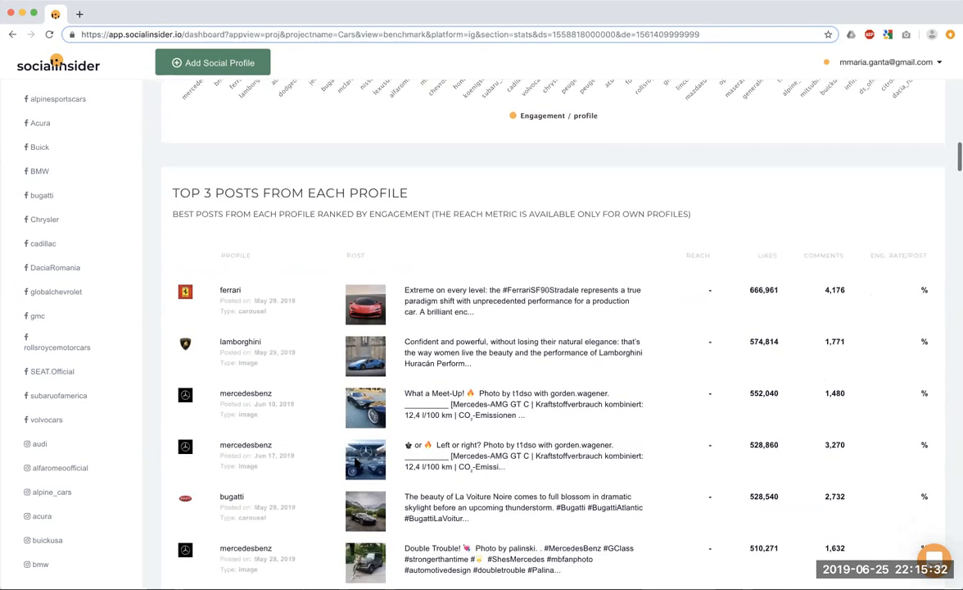
scroll(291, 169, down, 1)
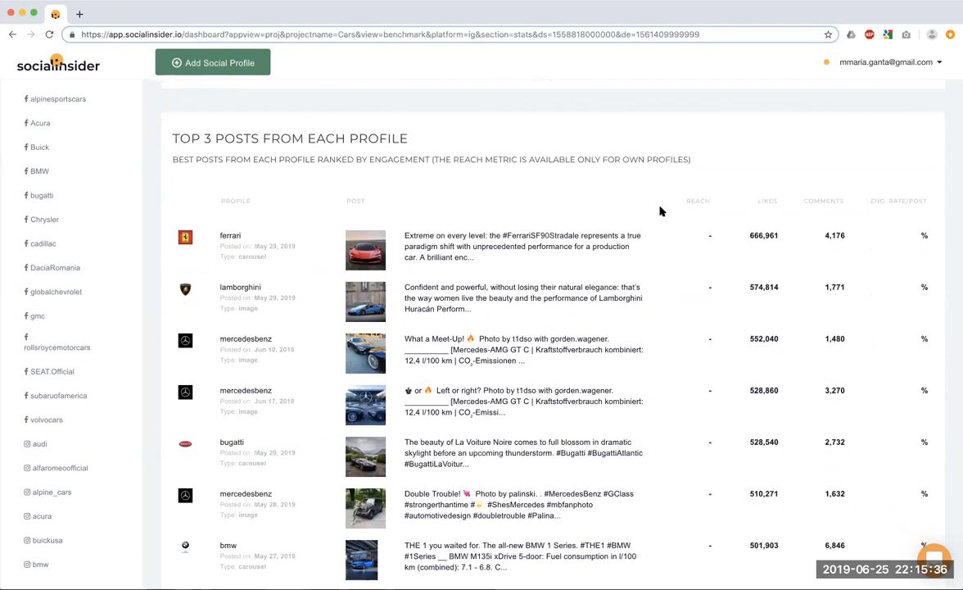
double_click(693, 200)
scroll(684, 234, down, 4)
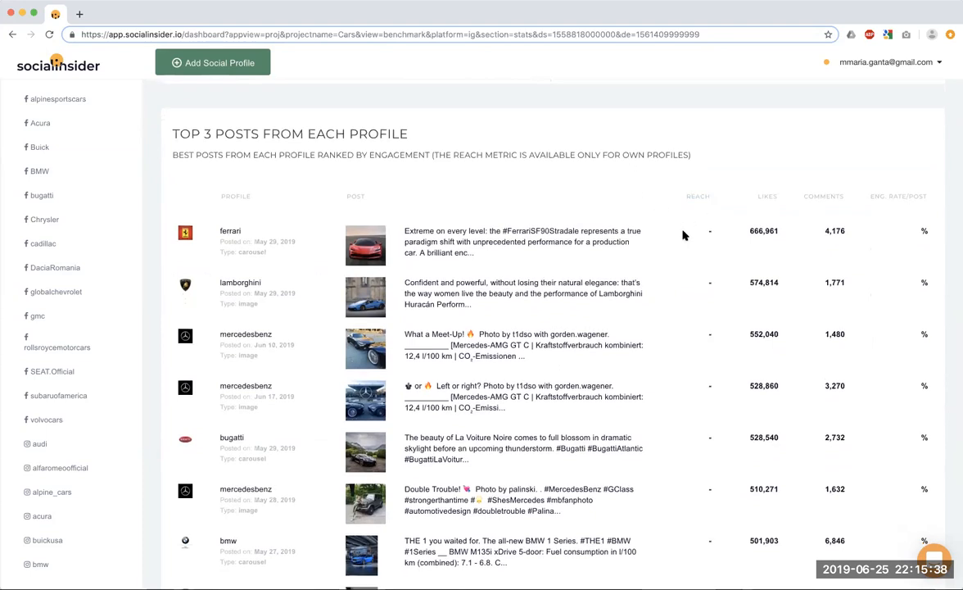
scroll(684, 236, down, 15)
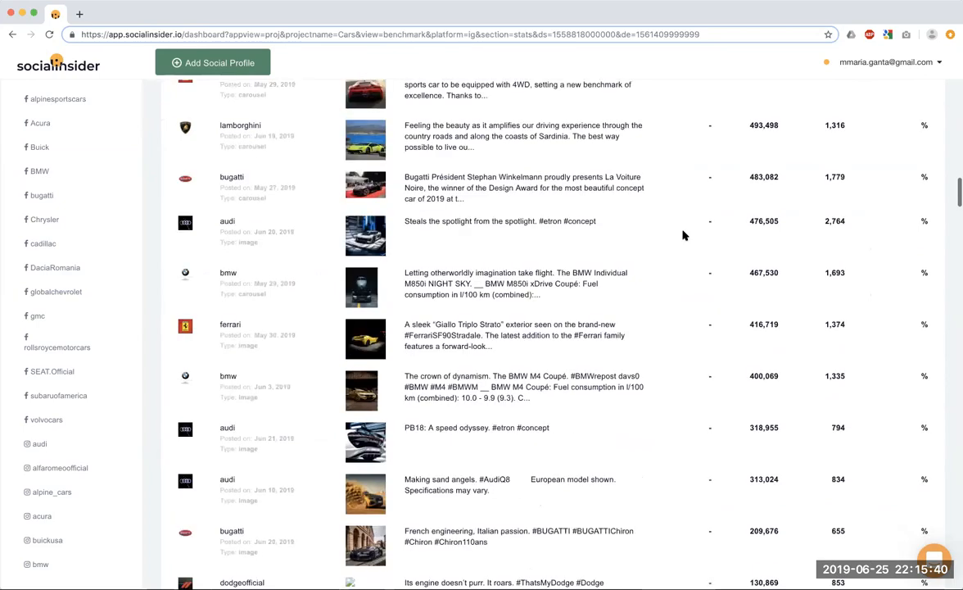
scroll(684, 235, down, 15)
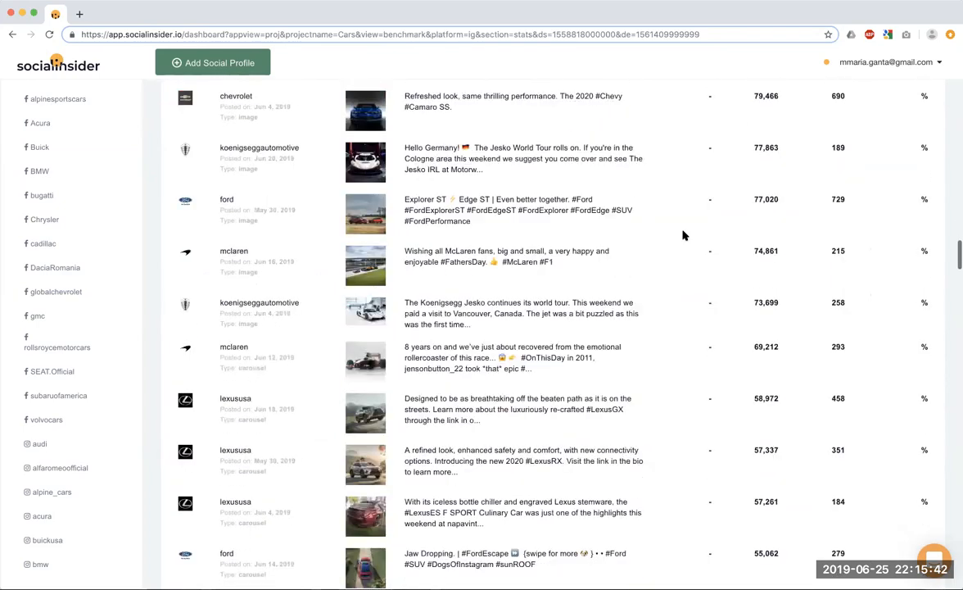
scroll(684, 235, down, 8)
scroll(684, 235, up, 20)
scroll(684, 235, up, 20)
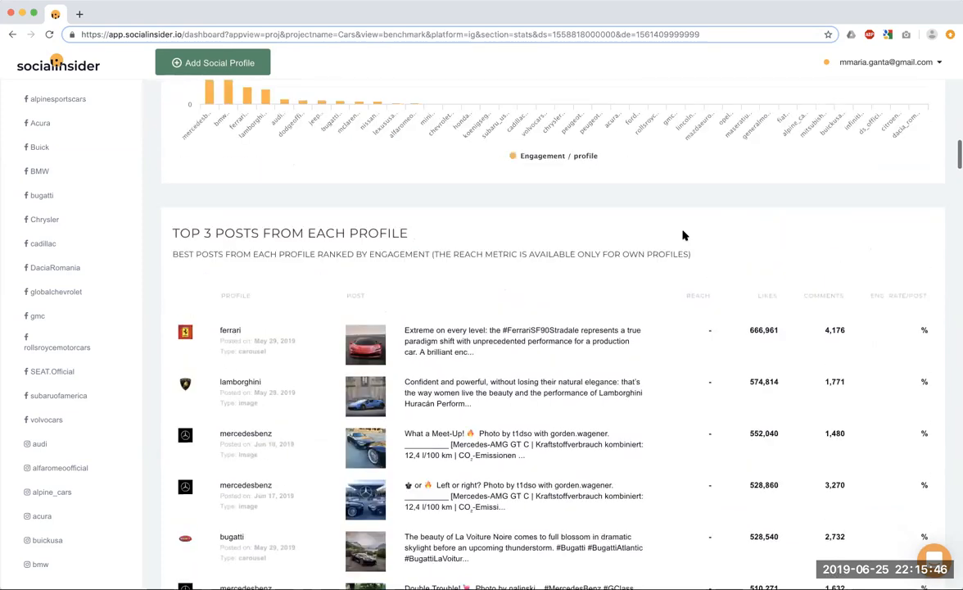
scroll(684, 235, down, 20)
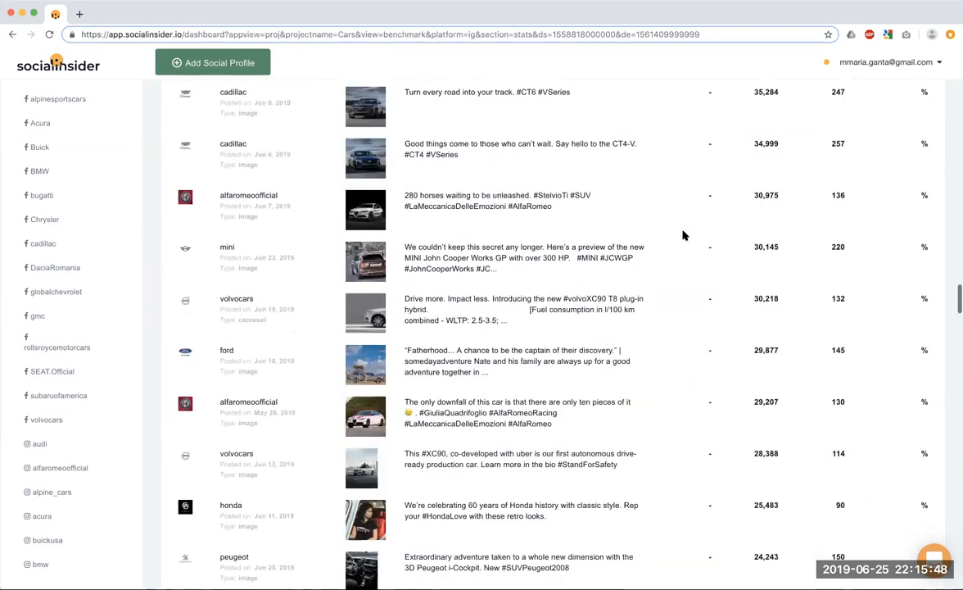
scroll(684, 235, down, 3)
scroll(684, 235, up, 6)
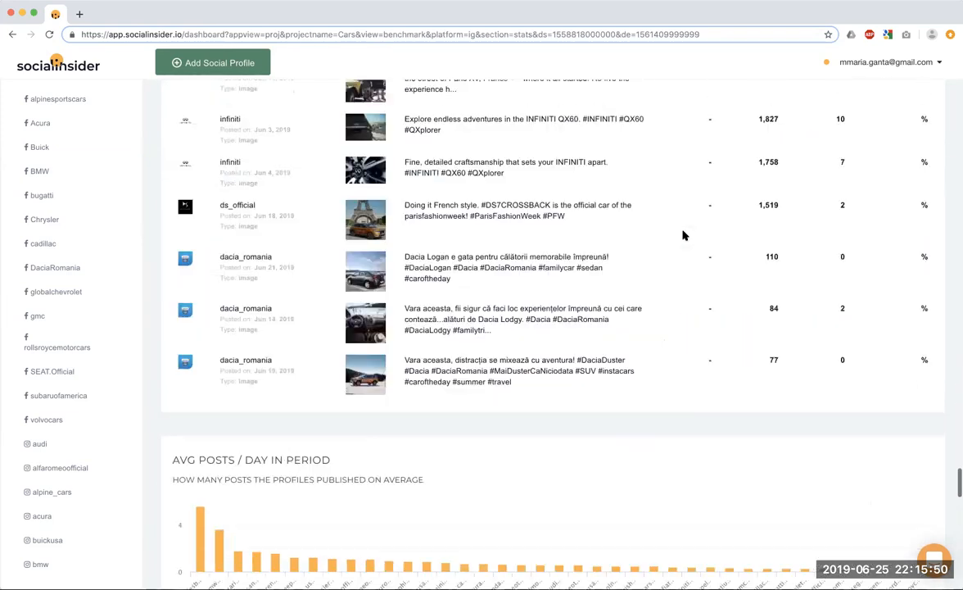
scroll(684, 235, down, 5)
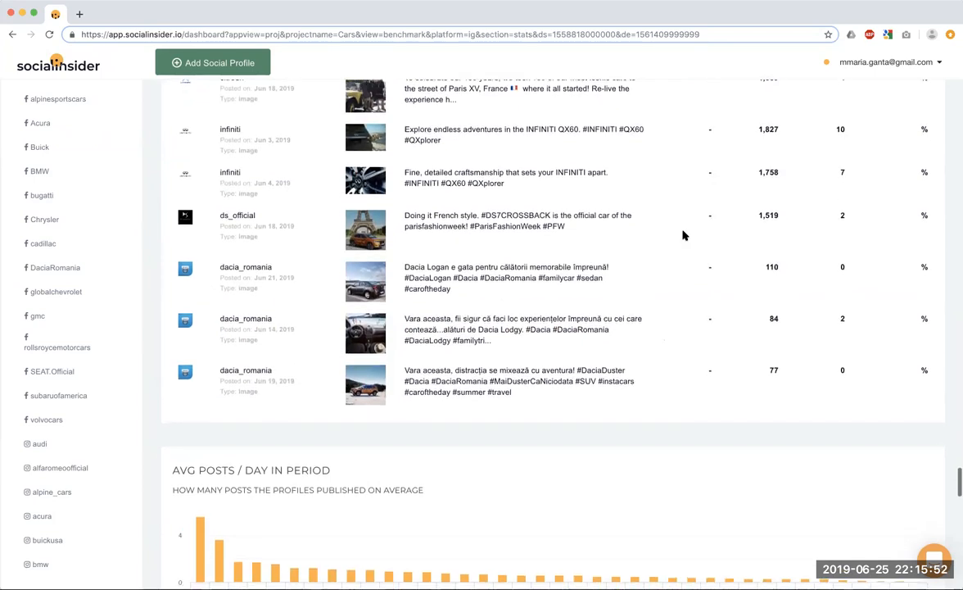
Review the charts for average posts per day, average engagement per day, average engagement rate per post and total posts
scroll(684, 235, down, 3)
scroll(684, 235, up, 1)
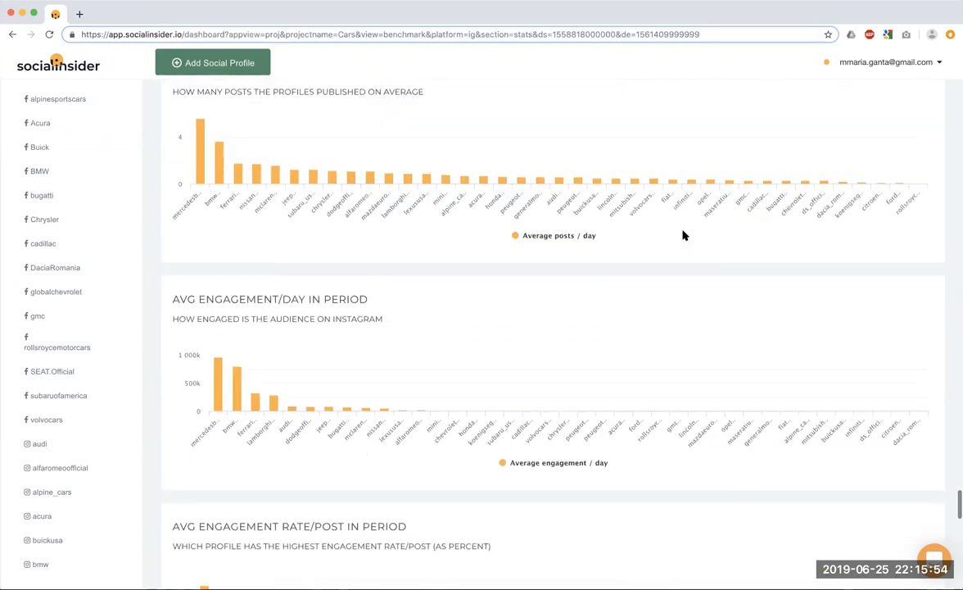
scroll(684, 235, down, 3)
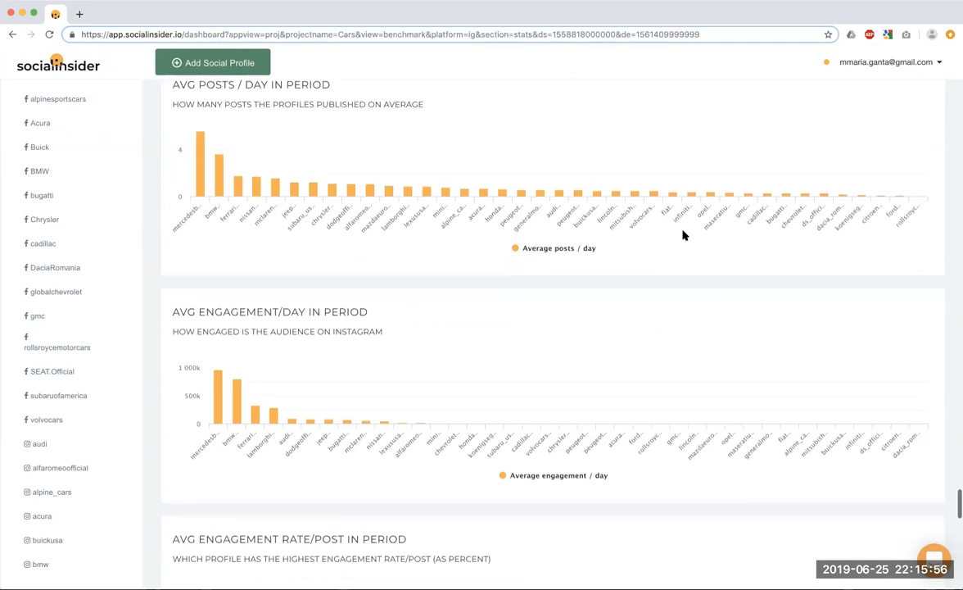
scroll(684, 235, down, 5)
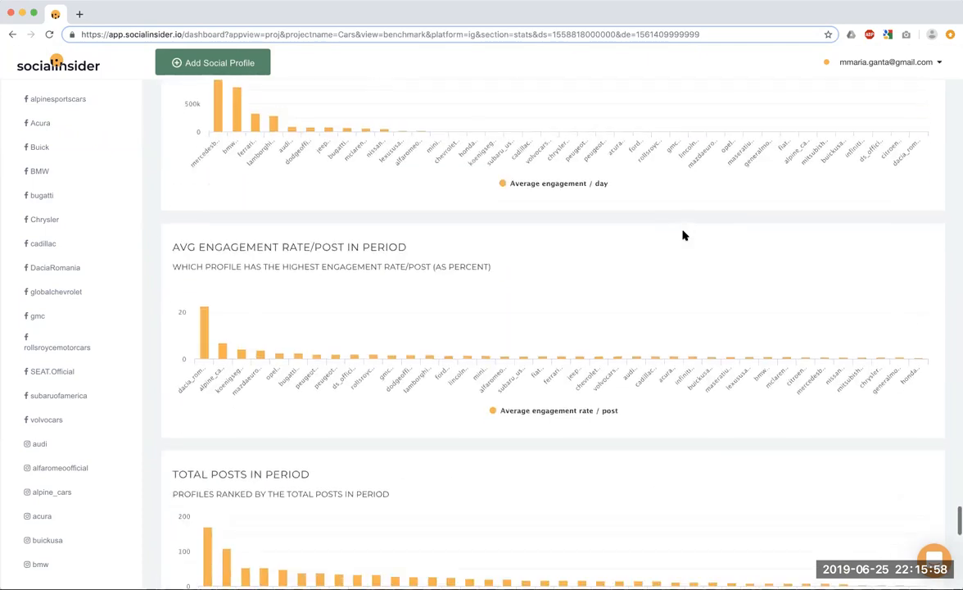
scroll(684, 235, up, 5)
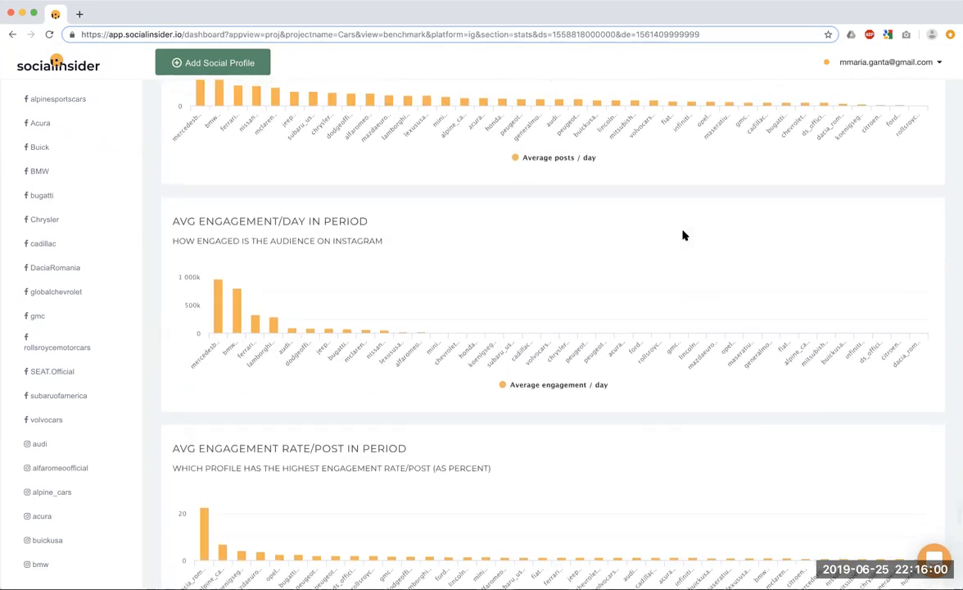
scroll(684, 236, up, 3)
scroll(684, 235, down, 15)
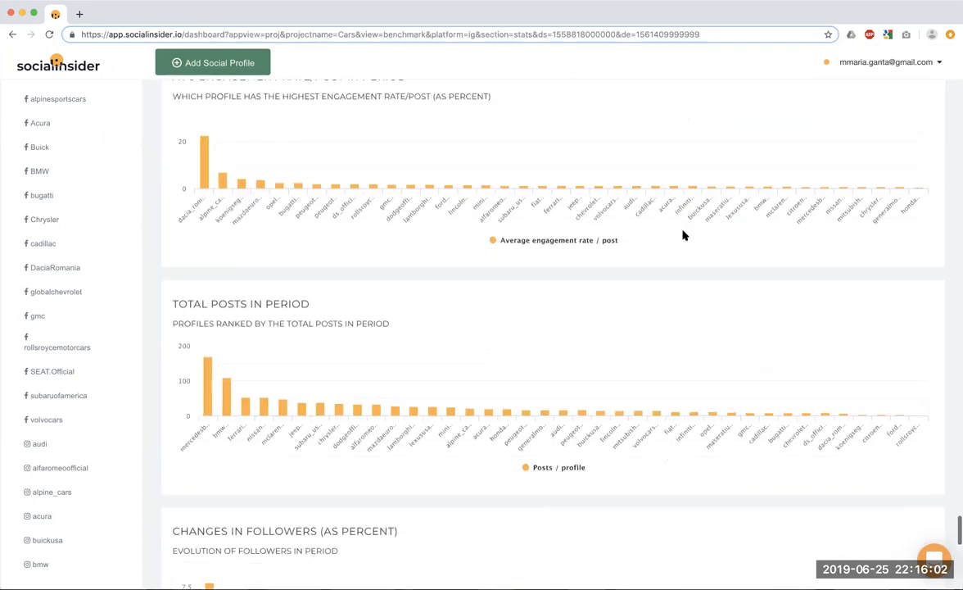
Inspect alpine_cars' follower growth in the changes in followers chart and view the distribution of engagement over time
scroll(684, 235, down, 5)
mouse_move(214, 261)
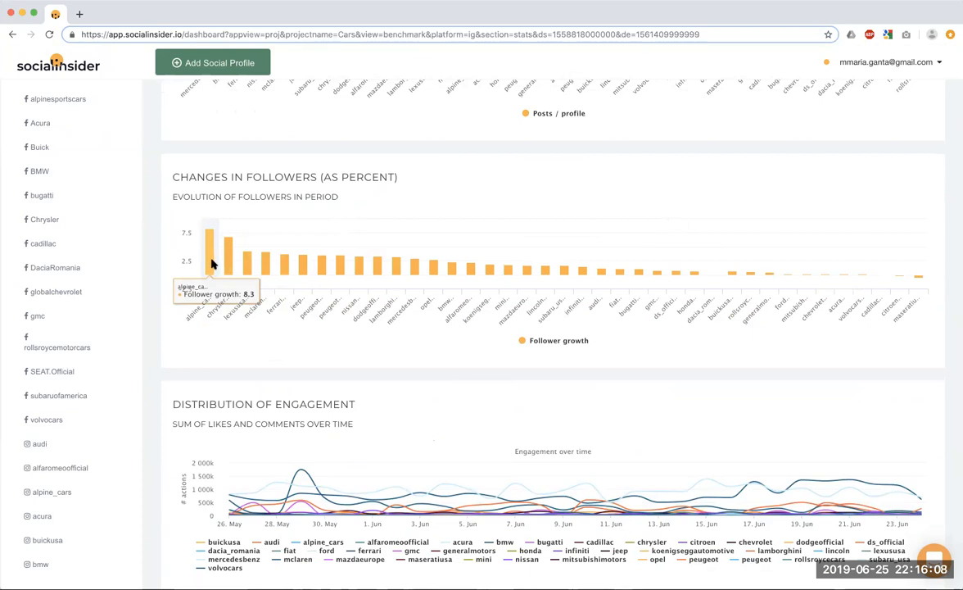
scroll(525, 366, down, 3)
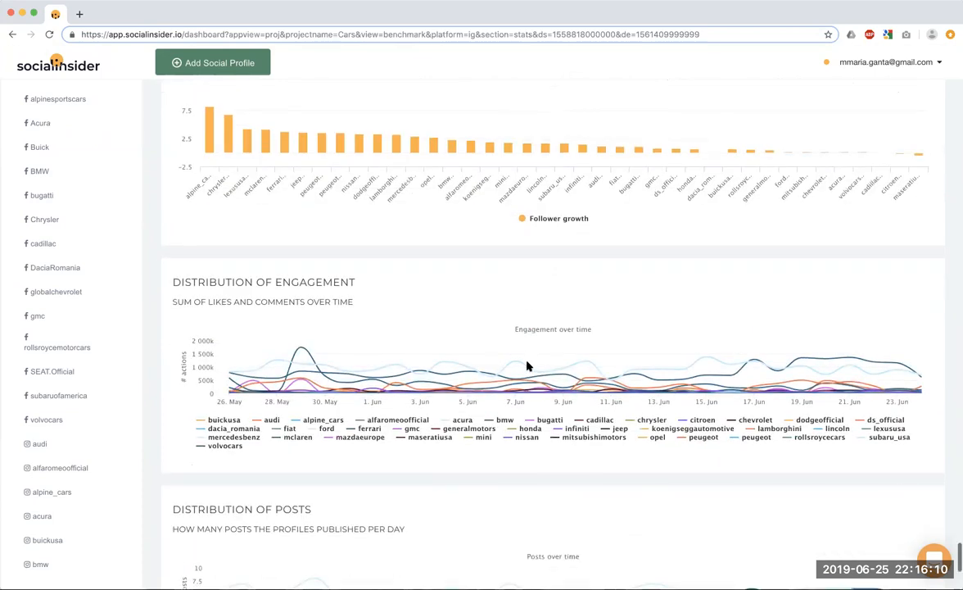
Open the Instagram benchmark's date range choices, look over the presets and calendar, and close them without choosing another period
scroll(526, 365, up, 15)
scroll(527, 365, up, 5)
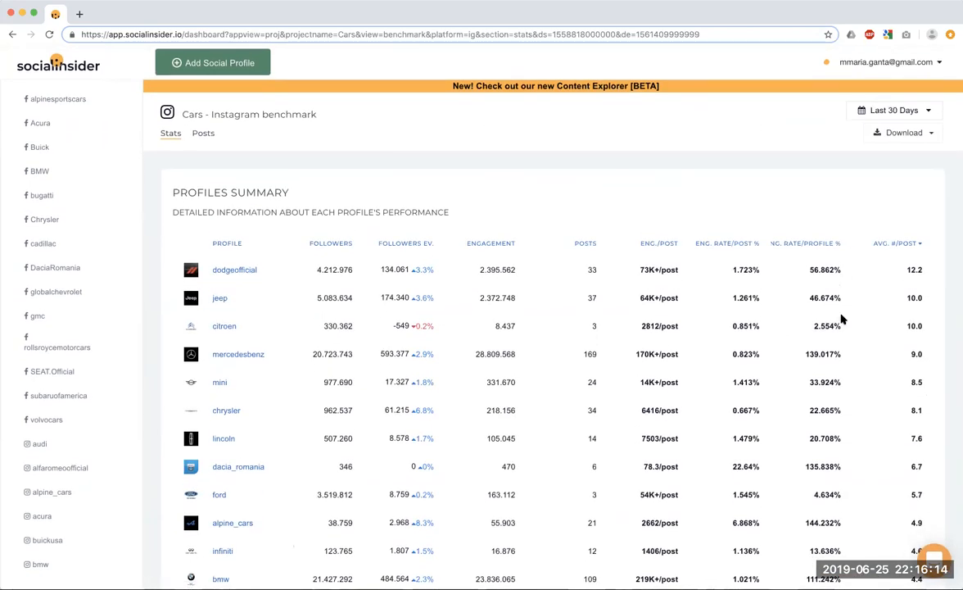
click(893, 113)
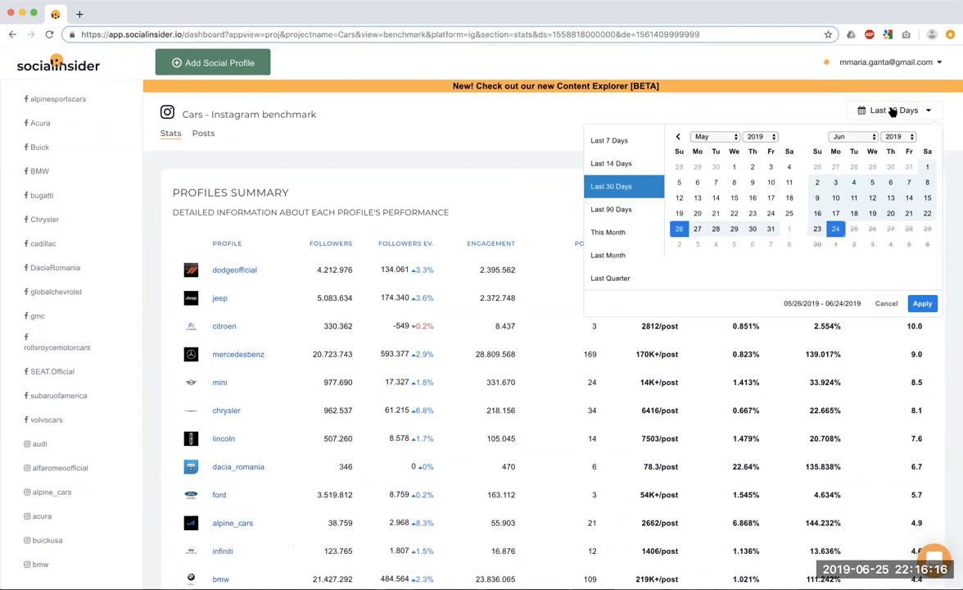
click(835, 106)
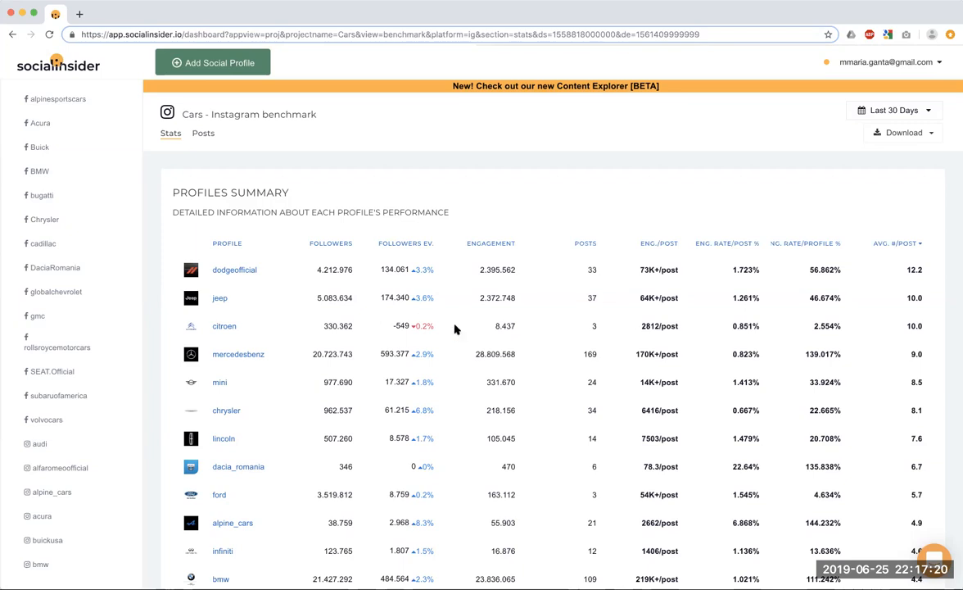
Look over the Instagram benchmark from the profiles summary down to the distribution of engagement and posts charts
scroll(576, 368, down, 20)
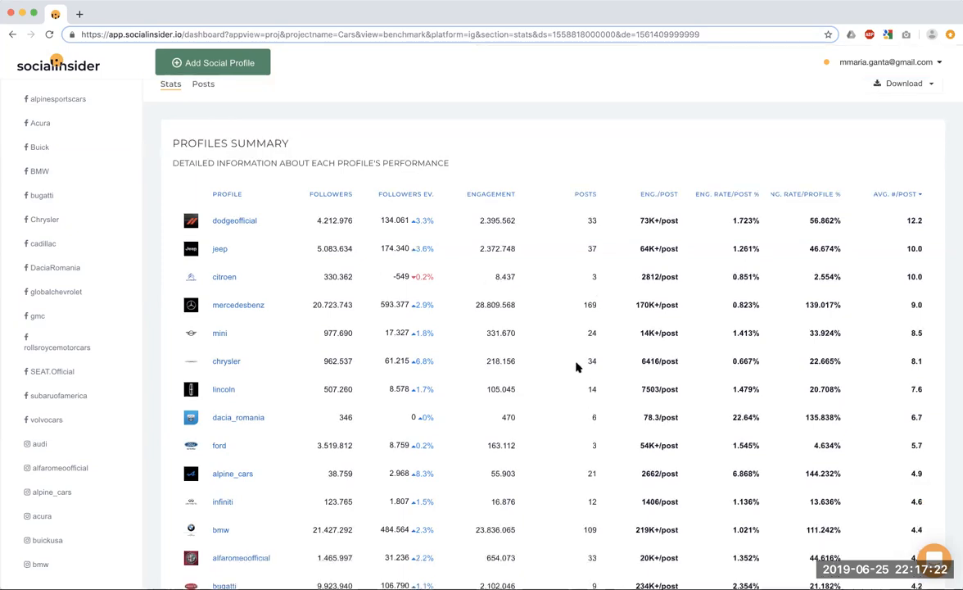
scroll(576, 368, down, 20)
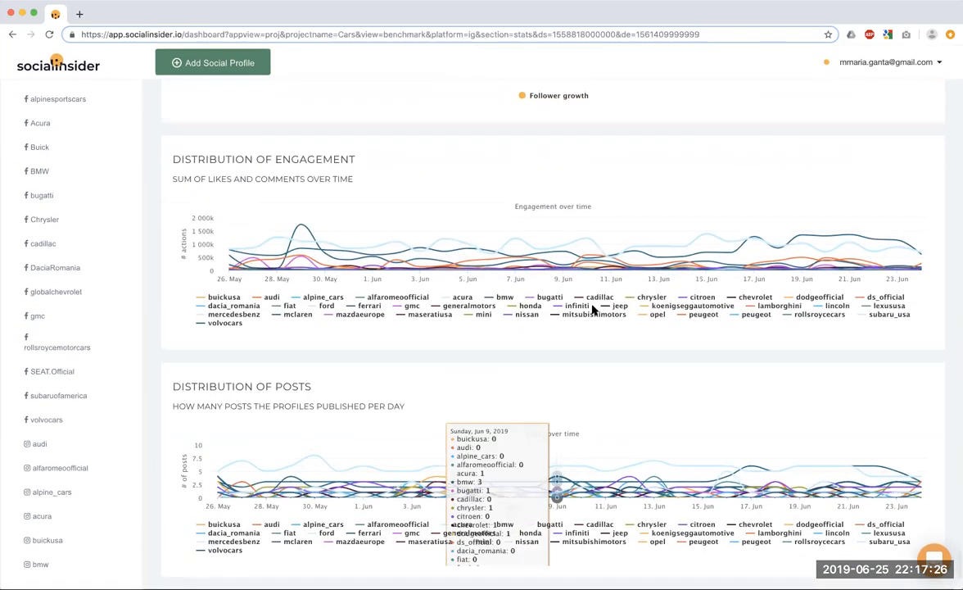
scroll(591, 308, up, 20)
scroll(592, 308, up, 10)
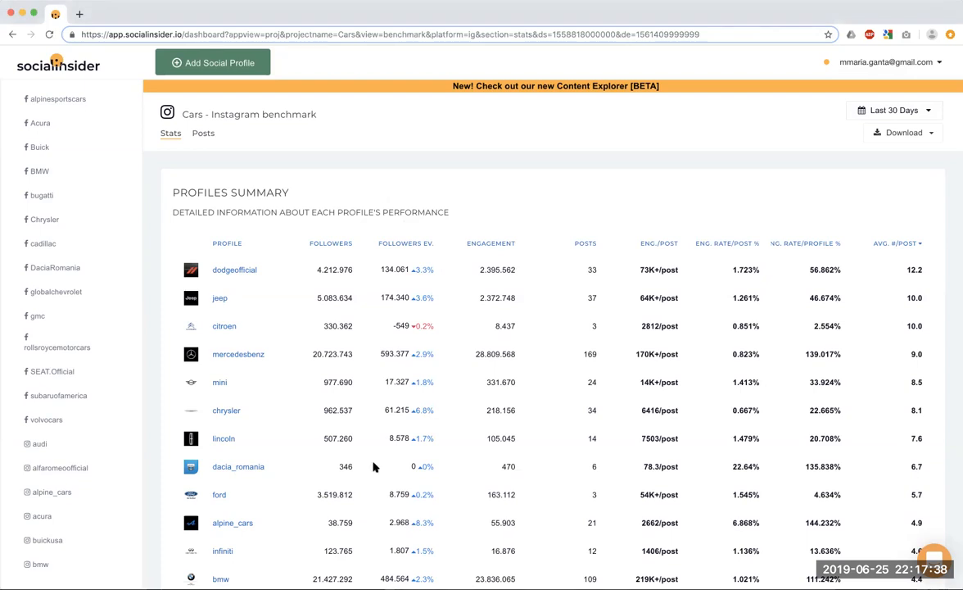
scroll(374, 495, down, 20)
scroll(375, 497, down, 20)
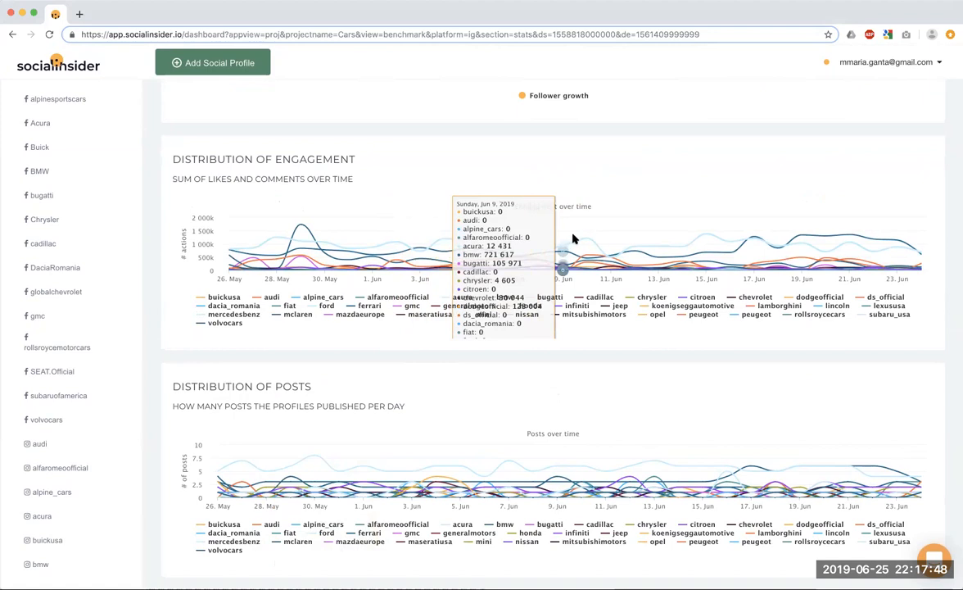
Examine the changes in followers chart, pointing out its evolution of followers in period subtitle
scroll(565, 209, up, 5)
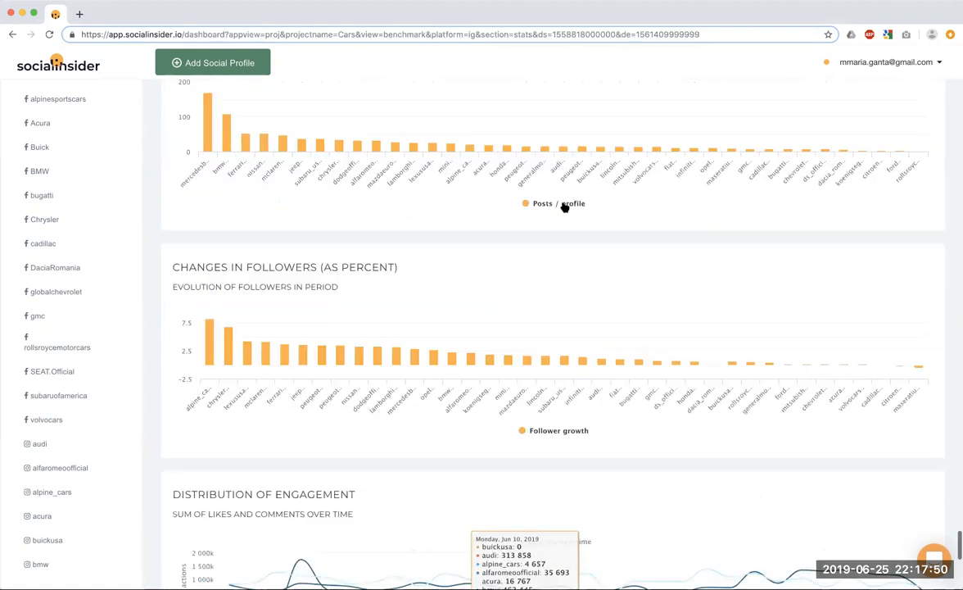
drag(211, 286, 295, 287)
double_click(305, 286)
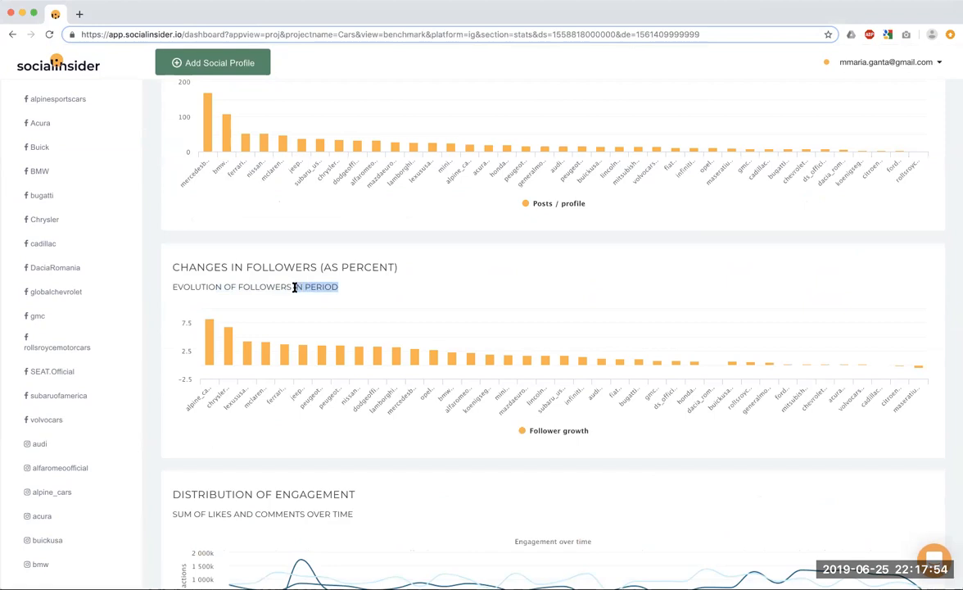
click(294, 287)
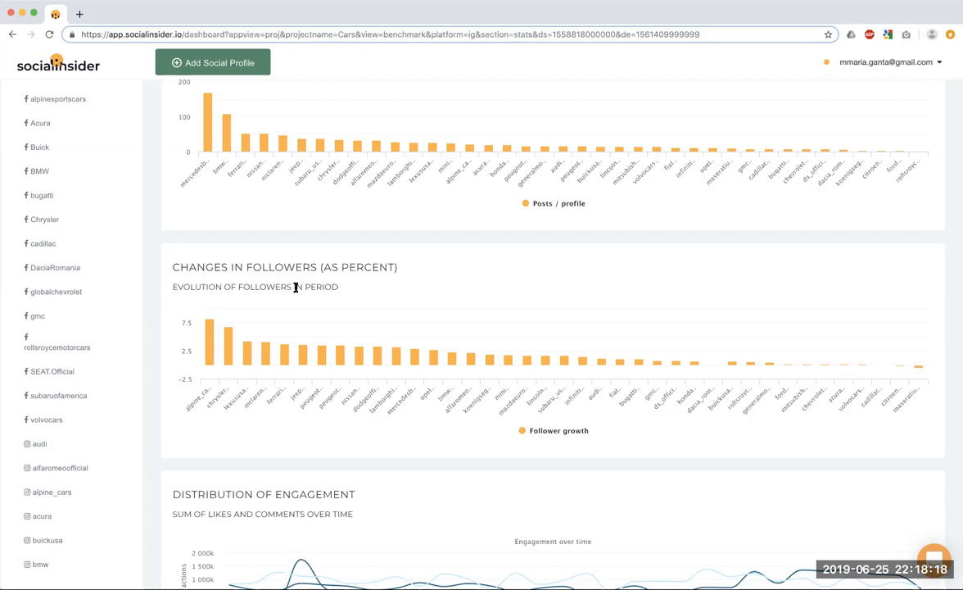
Review the distribution of engagement and the distribution of posts over time for the compared profiles
scroll(369, 389, down, 3)
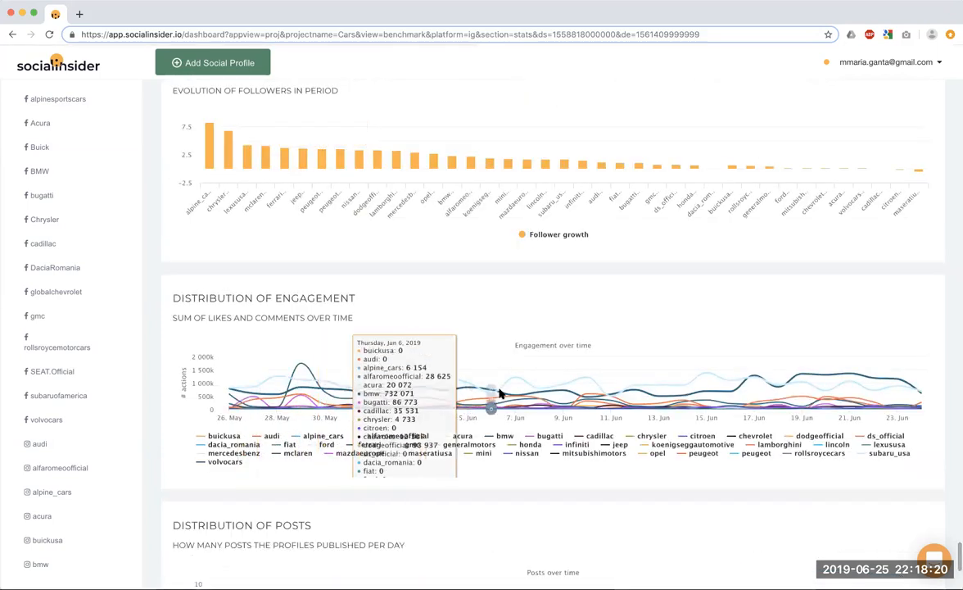
scroll(622, 479, down, 1)
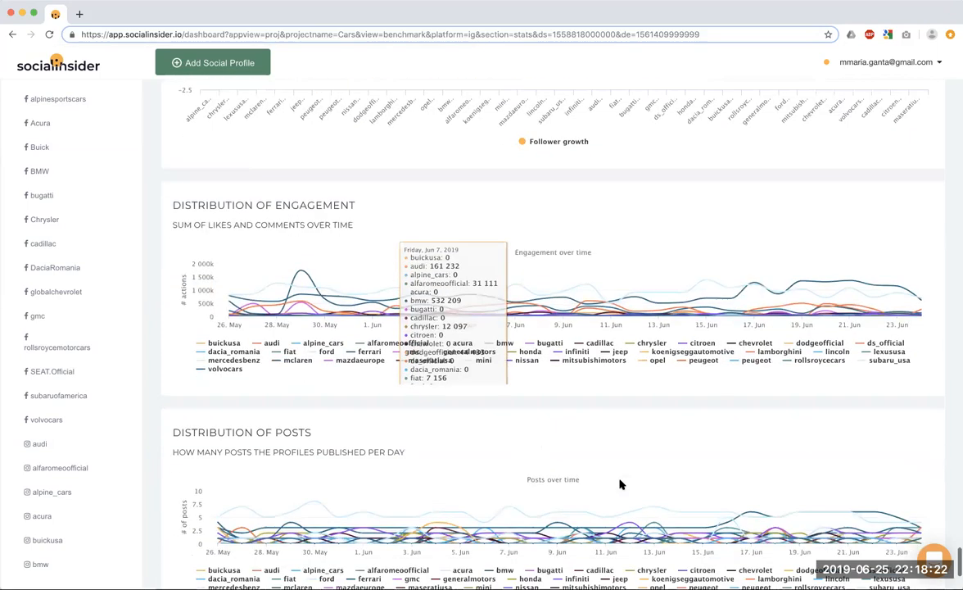
scroll(622, 483, down, 1)
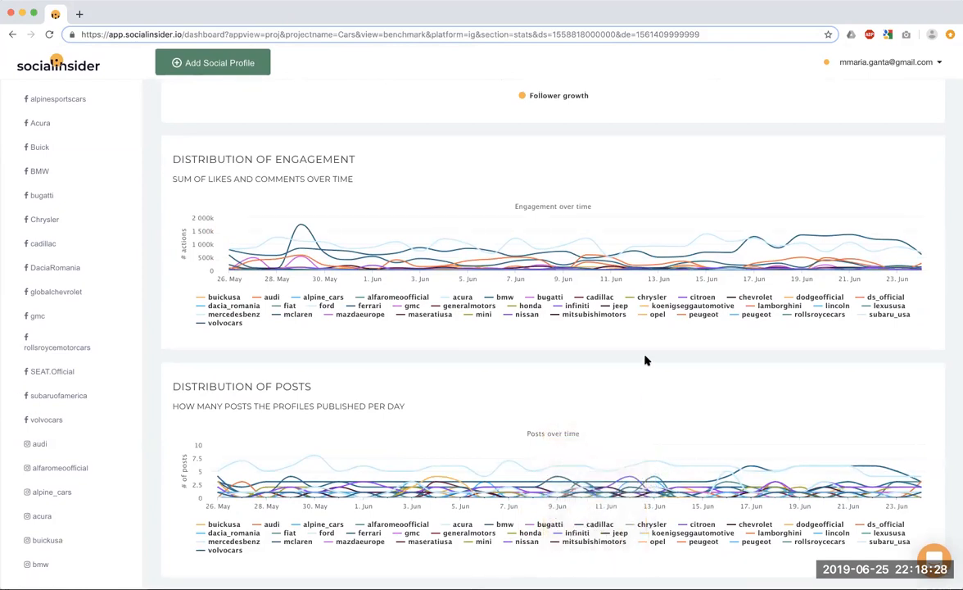
scroll(105, 300, up, 5)
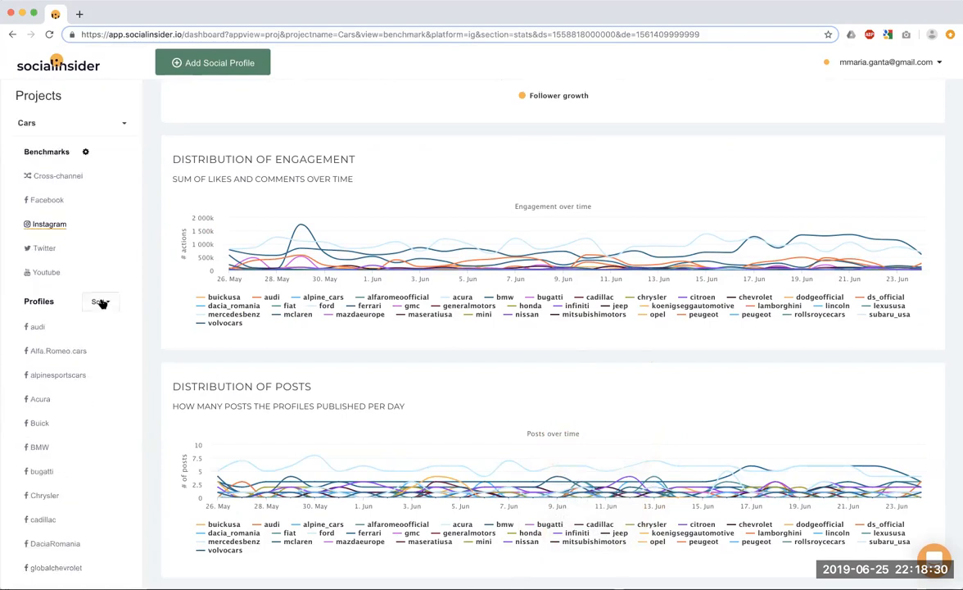
Return to the profiles summary, view the benchmark's PDF, PPT, CSV and settings download options, and close them without exporting
scroll(258, 268, up, 20)
scroll(258, 269, up, 10)
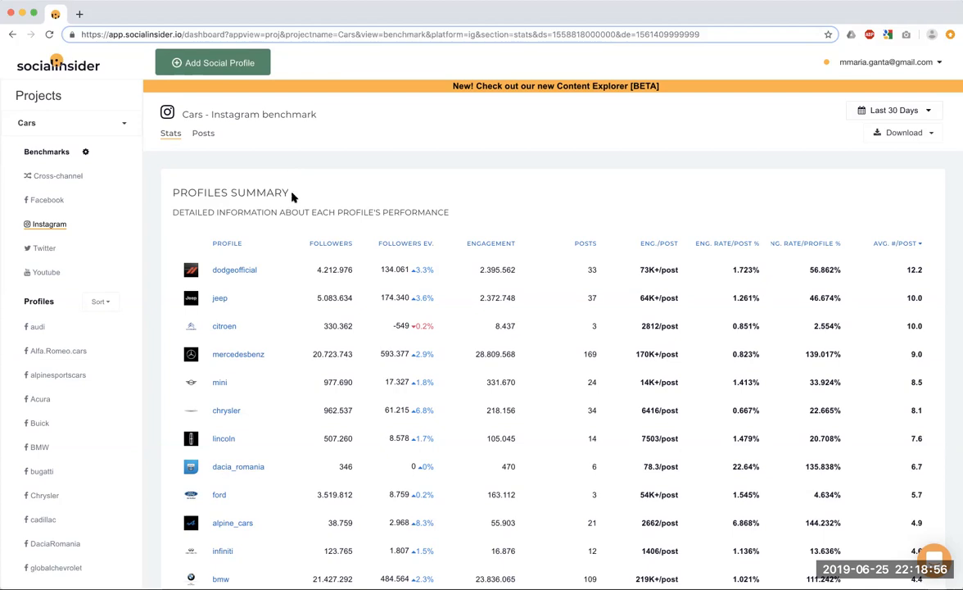
scroll(318, 275, down, 3)
scroll(318, 277, up, 3)
drag(451, 212, 424, 128)
click(424, 128)
click(880, 132)
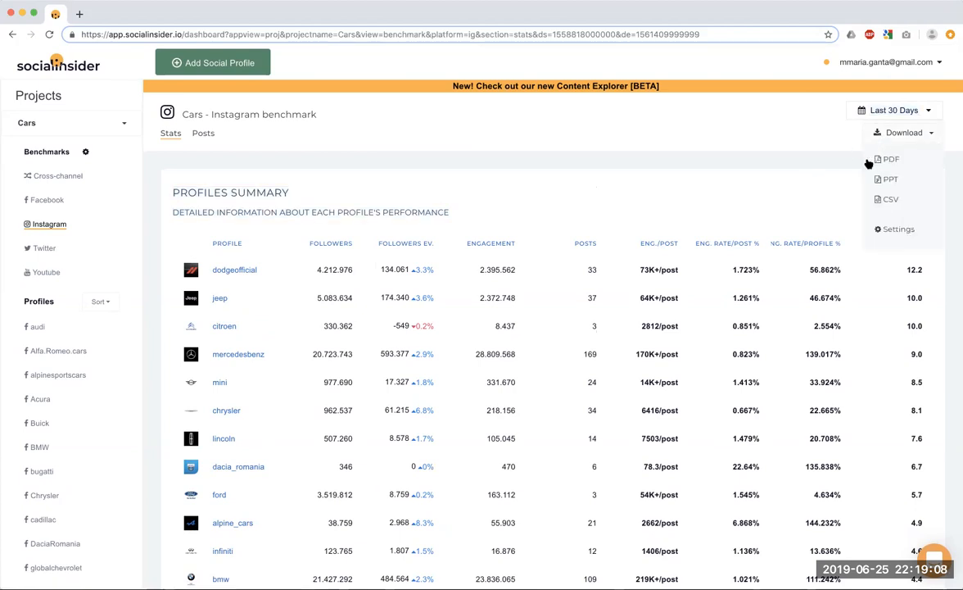
click(814, 155)
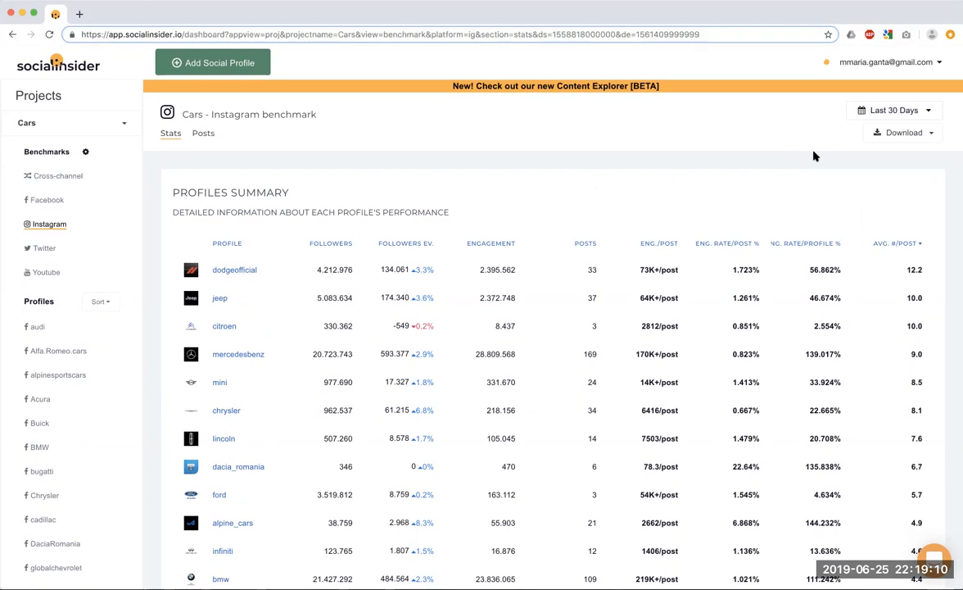